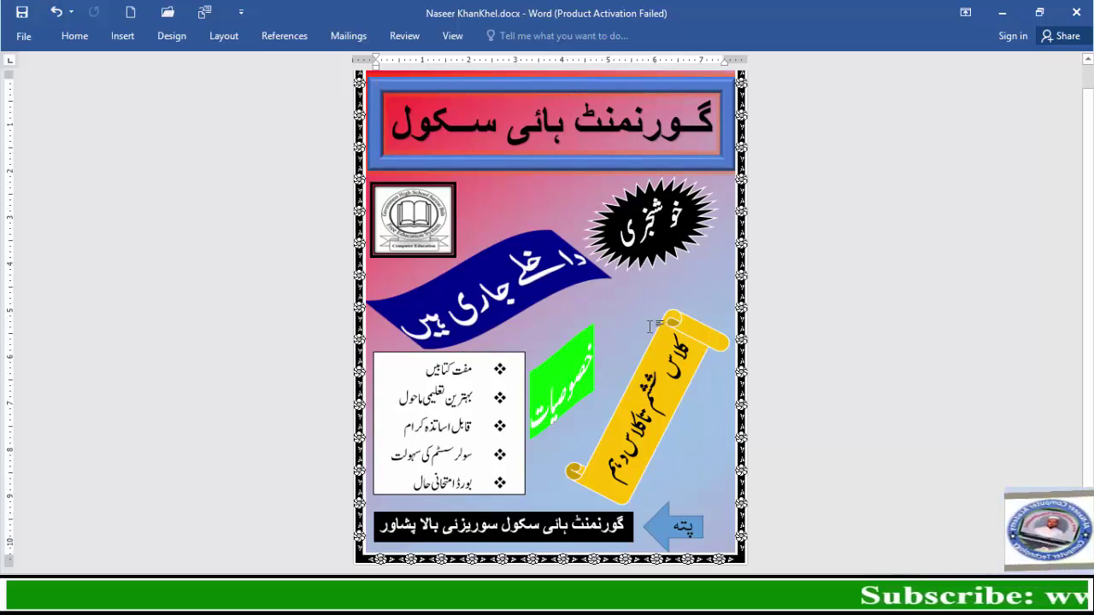
Step: Examine the finished school admission poster's layout, including its border, heading, logo, shapes, feature list and address bar
scroll(650, 327, "up", 1)
scroll(648, 326, "down", 3, "ctrl")
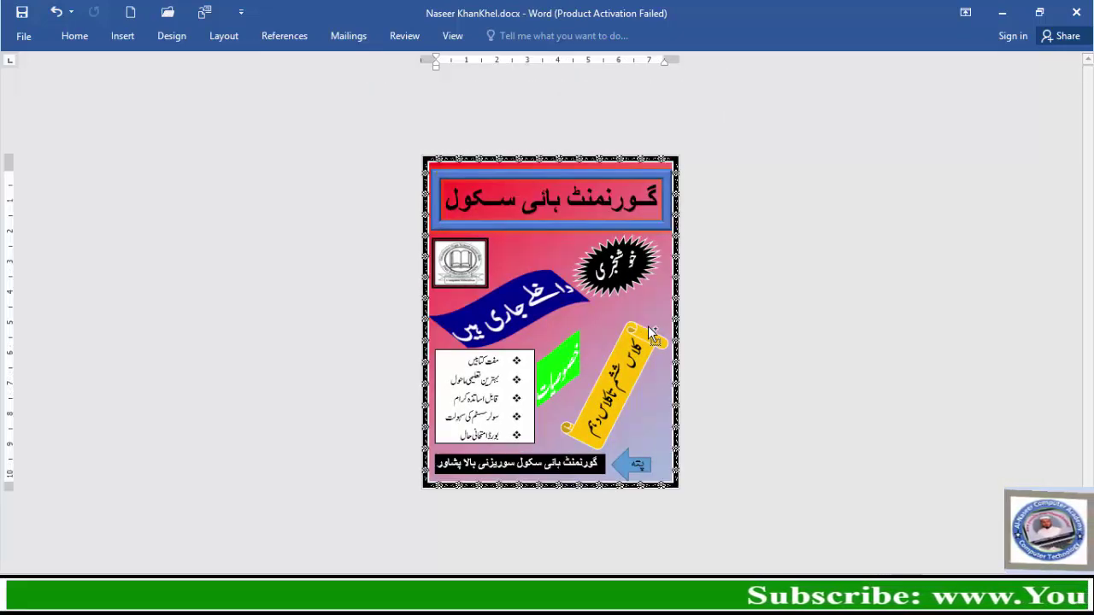
scroll(648, 326, "up", 3, "ctrl")
scroll(648, 326, "up", 1, "ctrl")
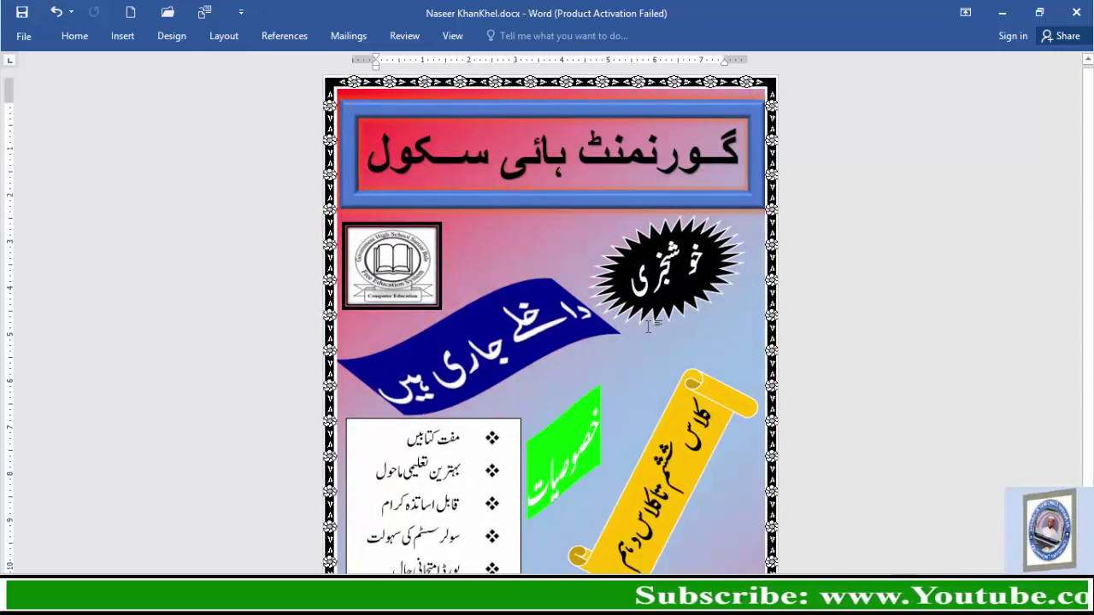
scroll(648, 326, "down", 1, "ctrl")
scroll(648, 326, "down", 1, "ctrl")
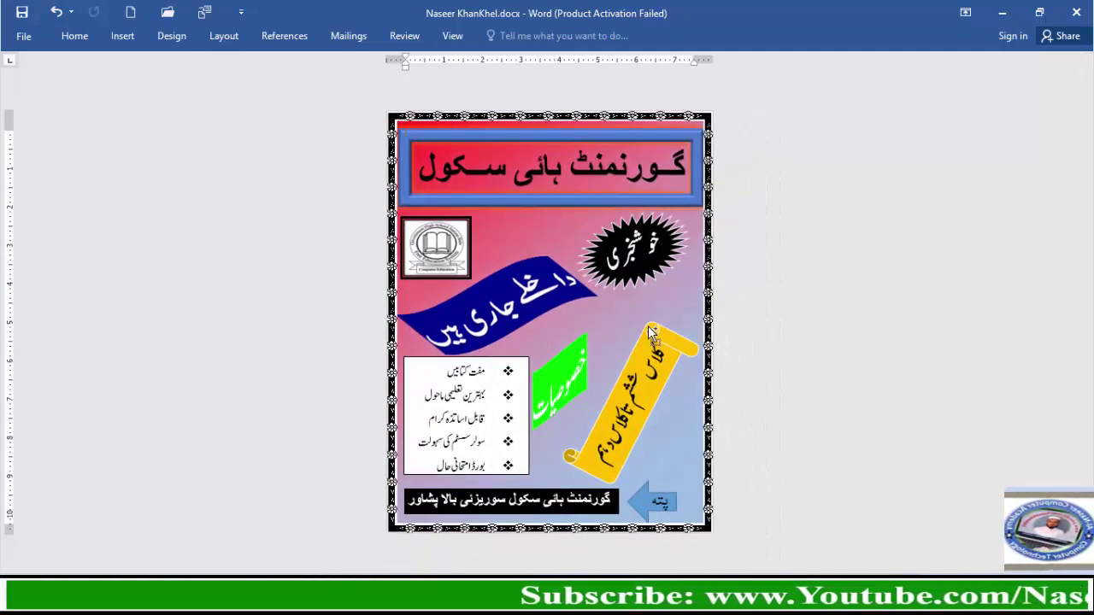
scroll(647, 325, "down", 2, "ctrl")
scroll(648, 326, "up", 2, "ctrl")
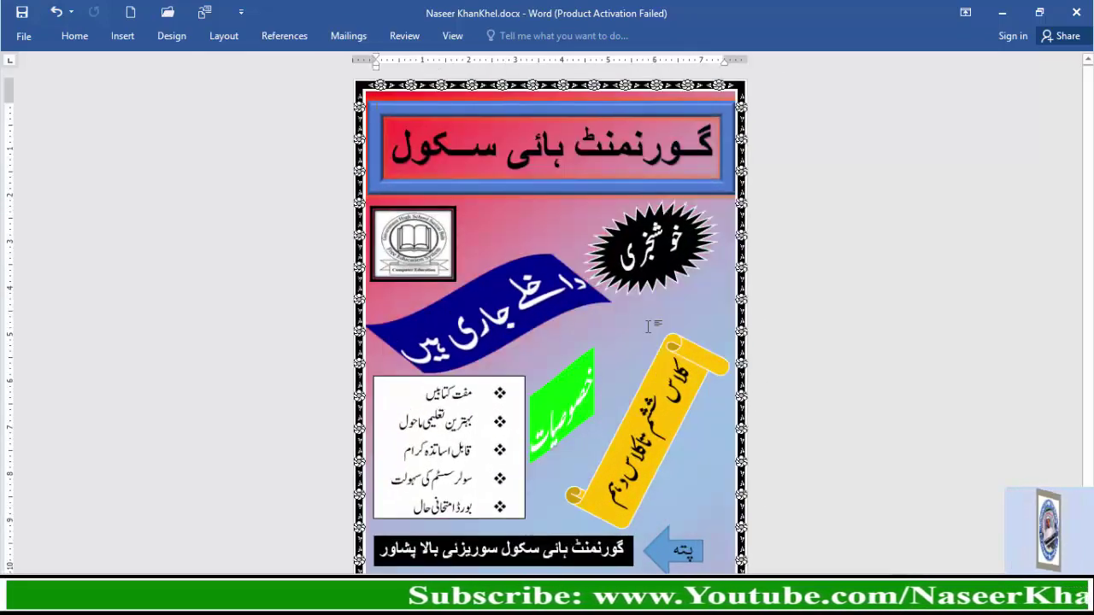
scroll(648, 325, "down", 1, "ctrl")
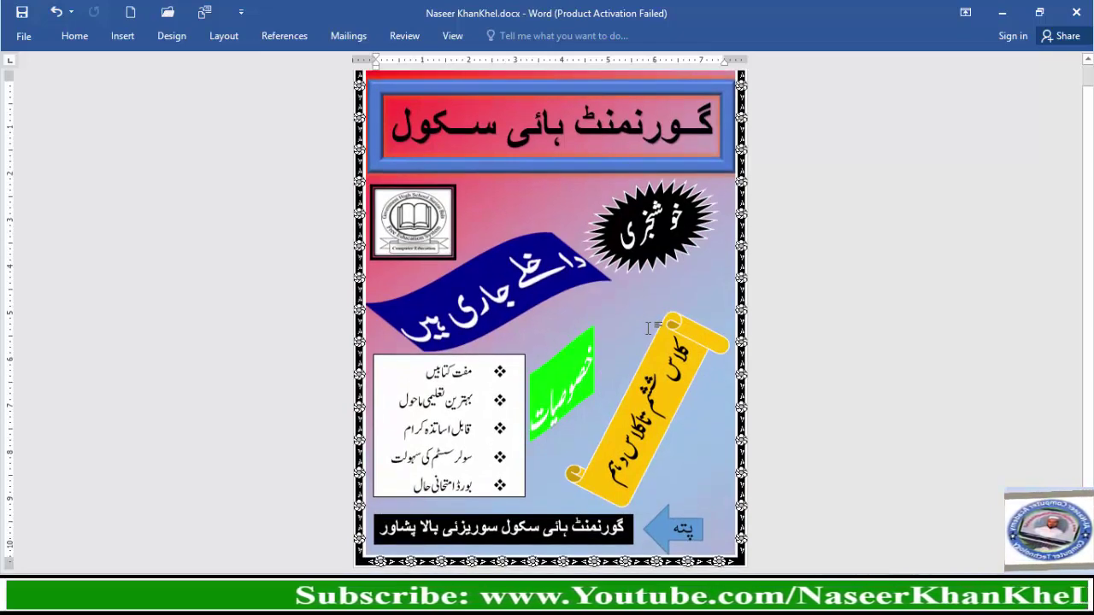
scroll(648, 326, "up", 1, "ctrl")
scroll(648, 328, "down", 1)
scroll(648, 328, "up", 1)
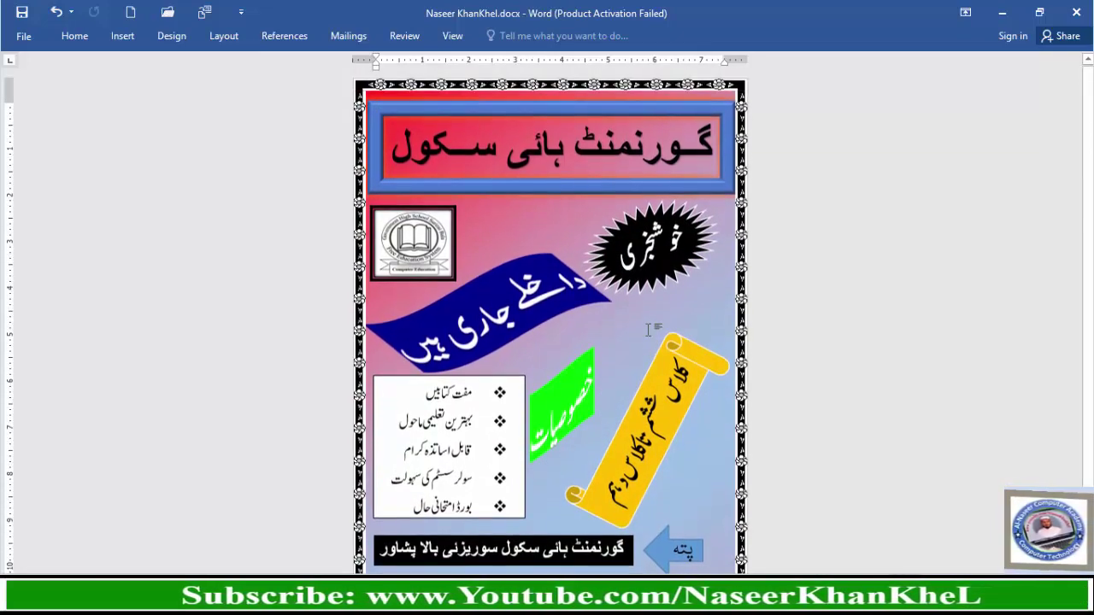
scroll(648, 328, "down", 1)
scroll(650, 334, "up", 1)
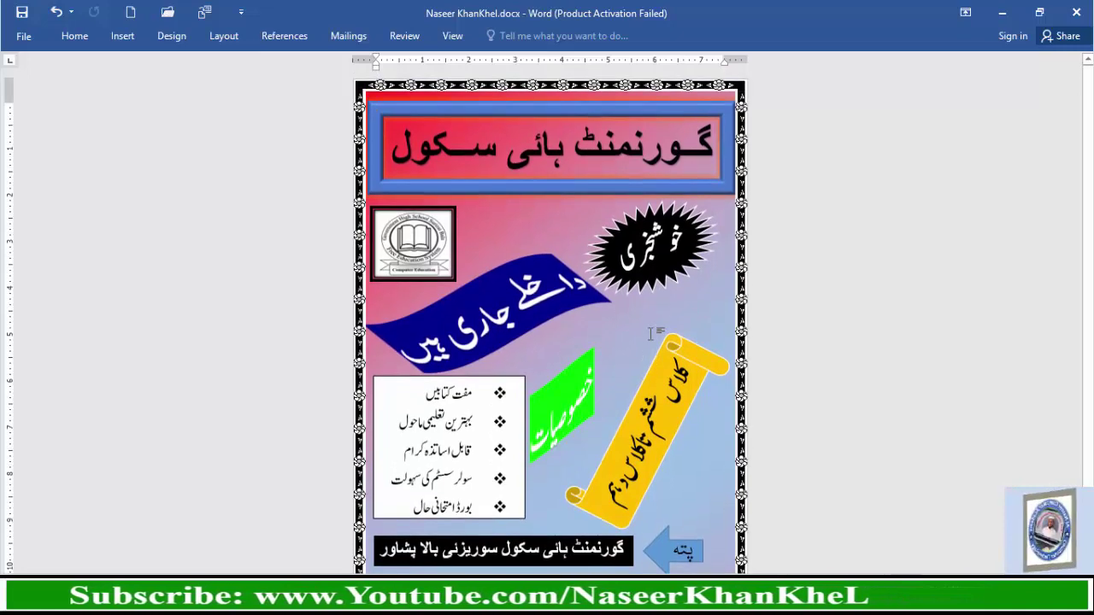
scroll(651, 336, "down", 1)
scroll(650, 335, "up", 1)
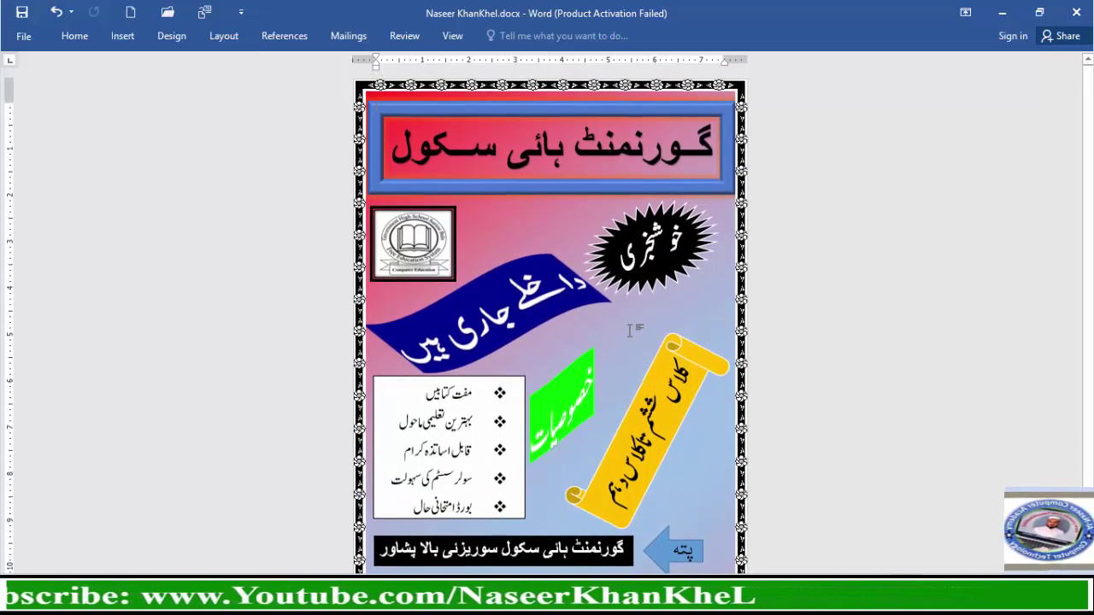
scroll(639, 332, "down", 1)
scroll(639, 335, "up", 1)
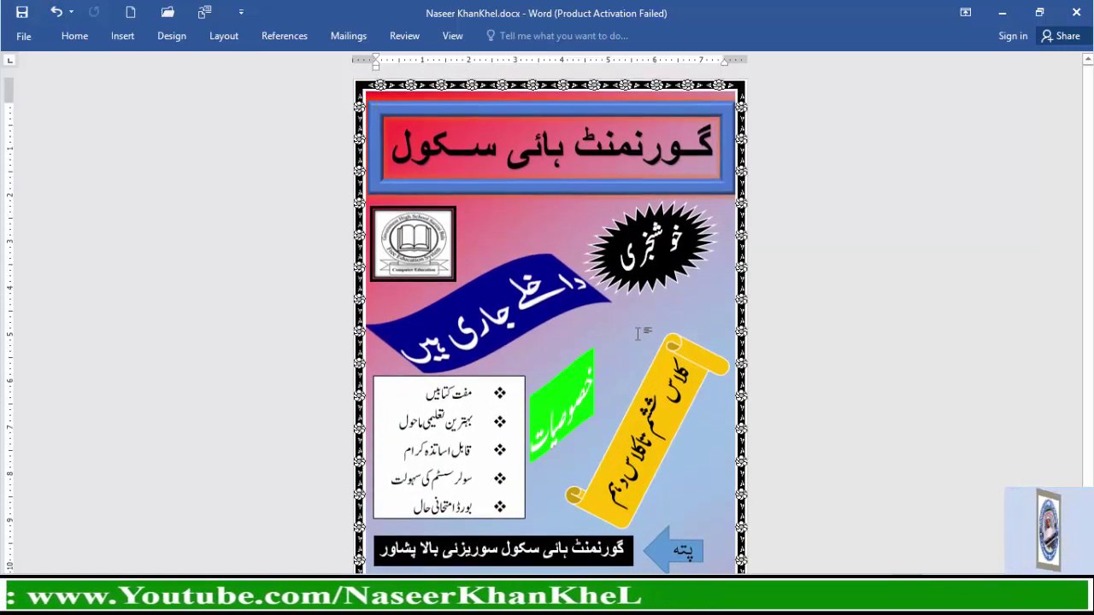
scroll(641, 338, "down", 1)
scroll(641, 338, "up", 1)
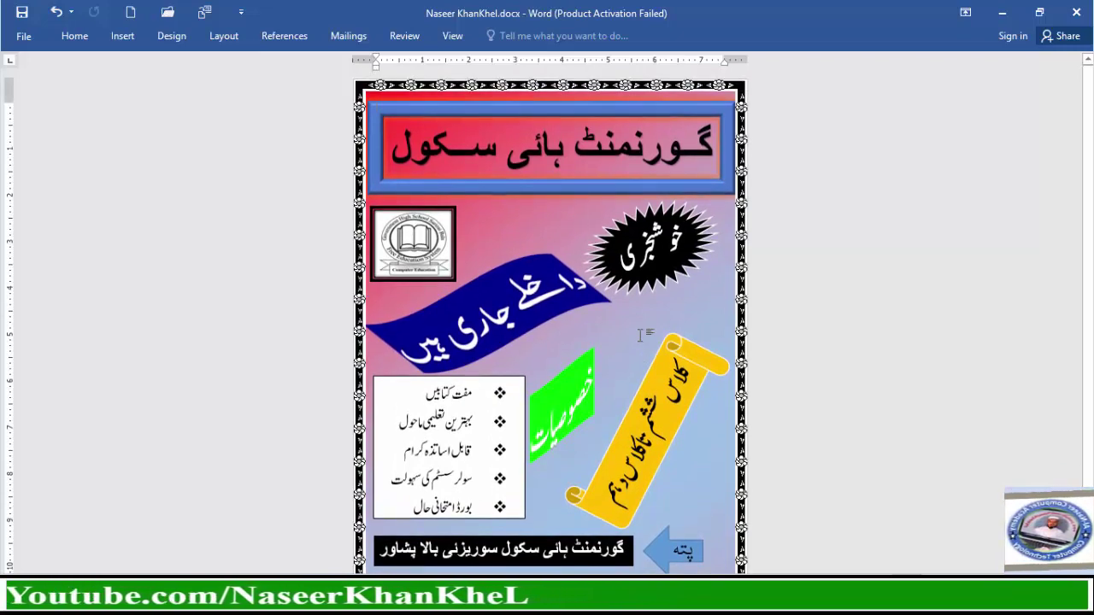
scroll(641, 337, "down", 1)
scroll(642, 339, "up", 1)
scroll(642, 342, "down", 1)
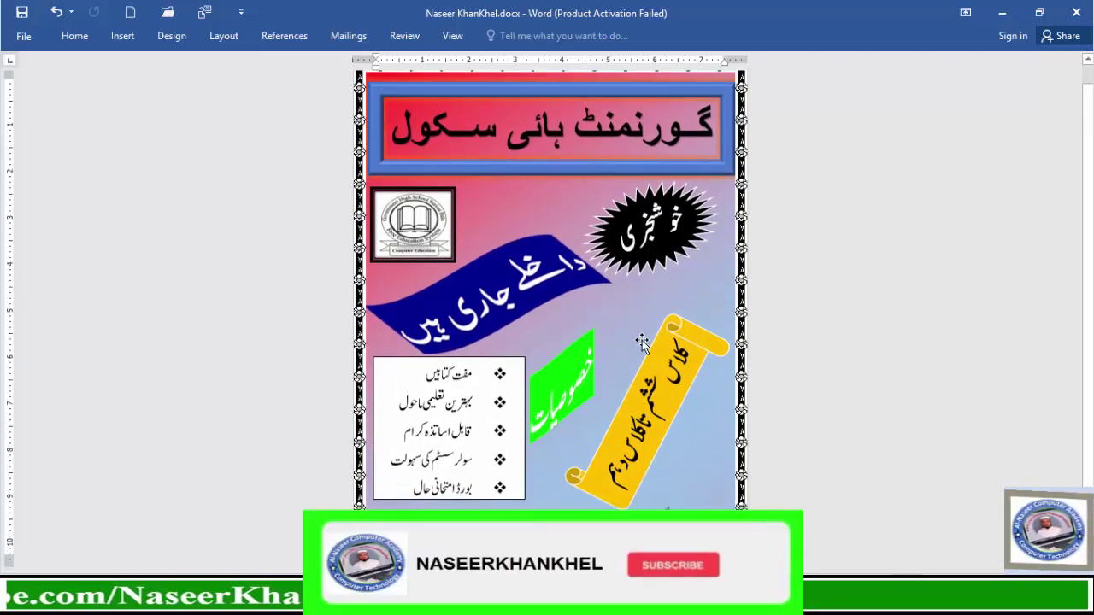
scroll(644, 344, "up", 1)
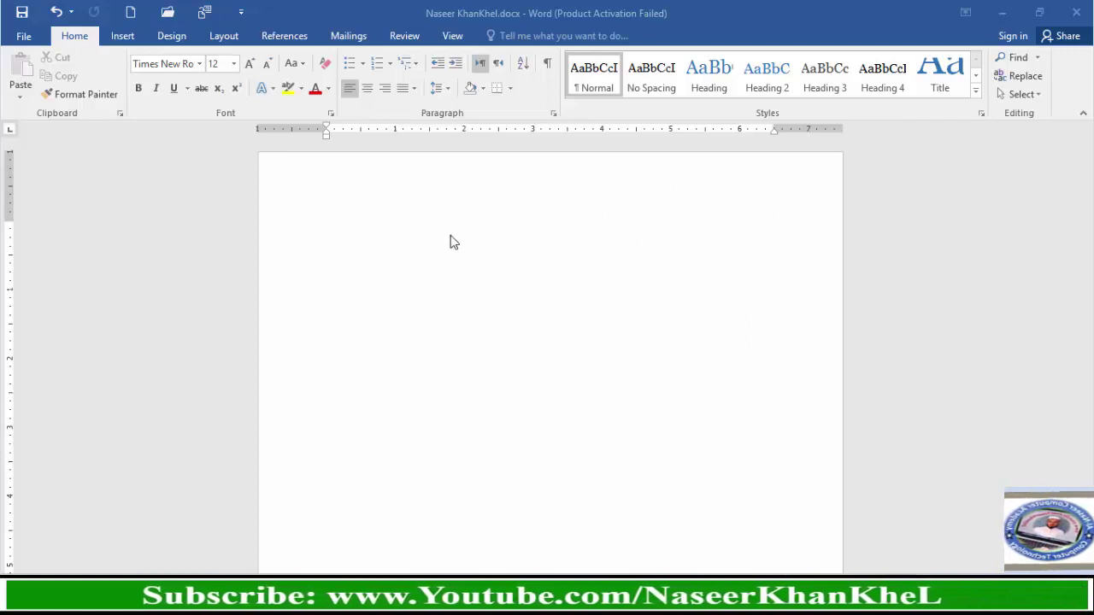
Step: Apply the black art page border with white leafy vines to the whole document
left_click(176, 40)
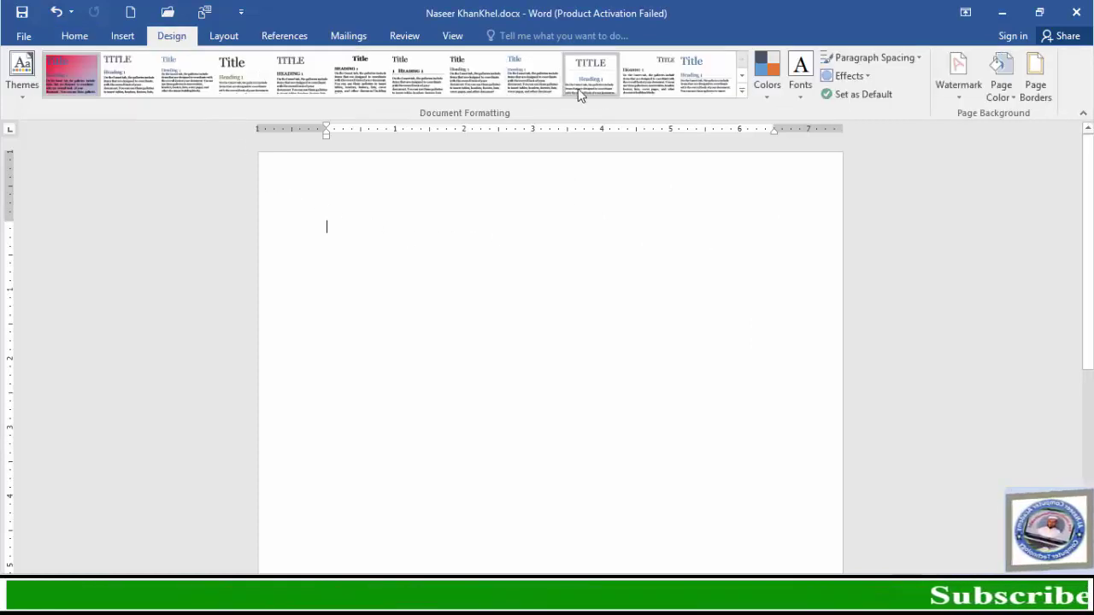
left_click(1036, 90)
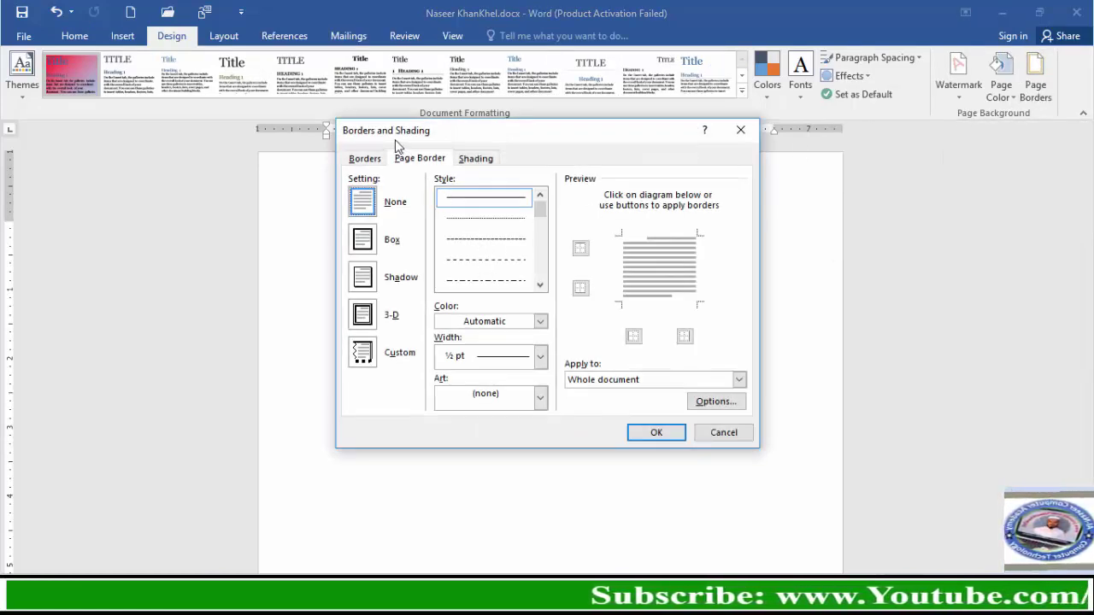
left_click_drag(455, 143, 392, 104)
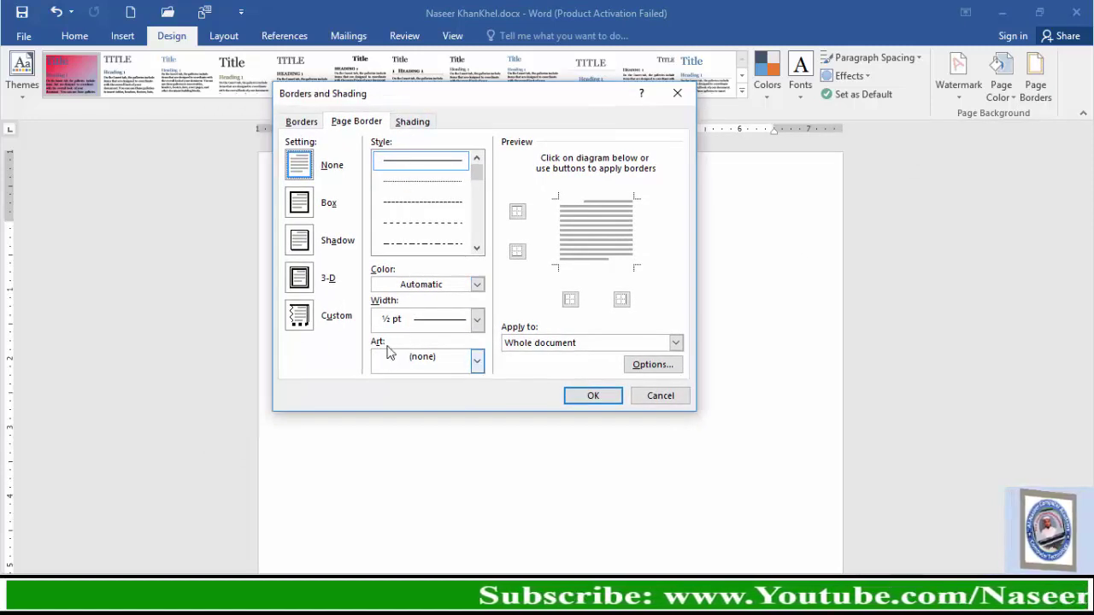
left_click(476, 362)
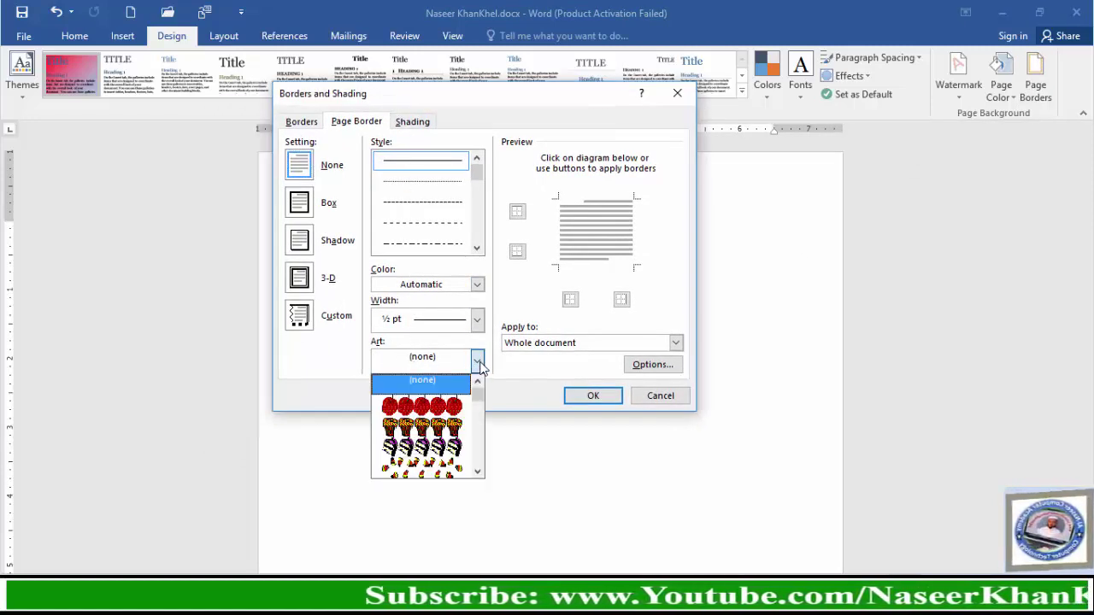
left_click(479, 471)
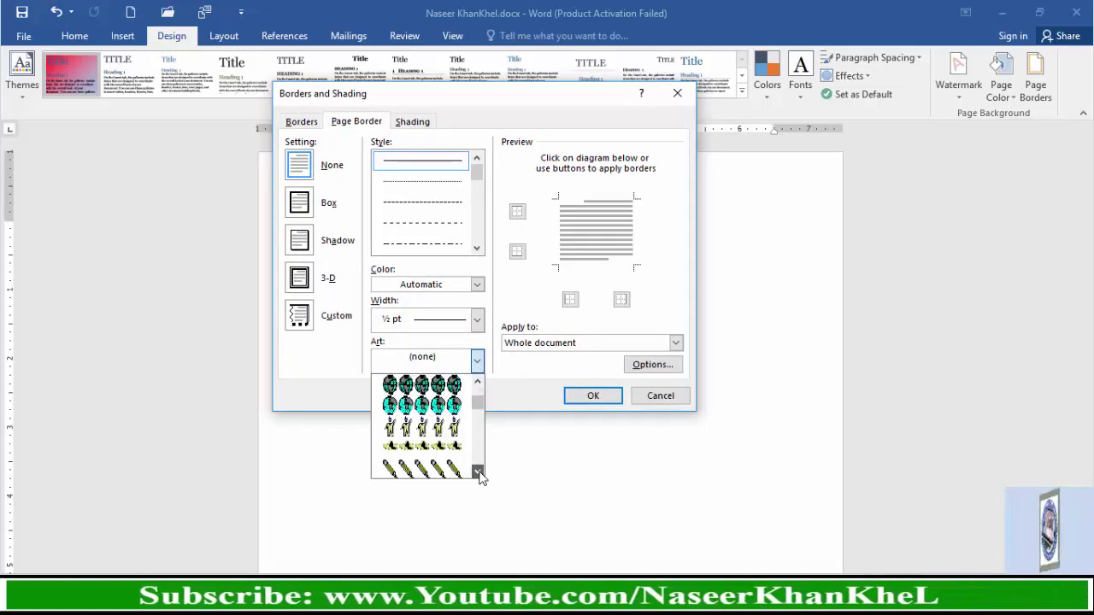
left_click(479, 473)
left_click(479, 473)
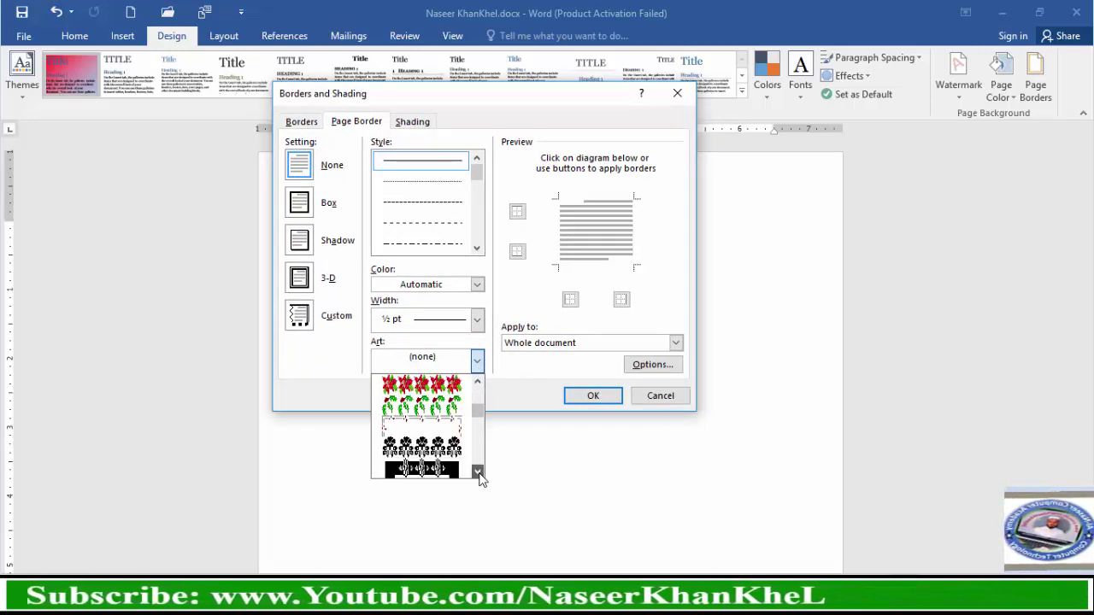
left_click(477, 382)
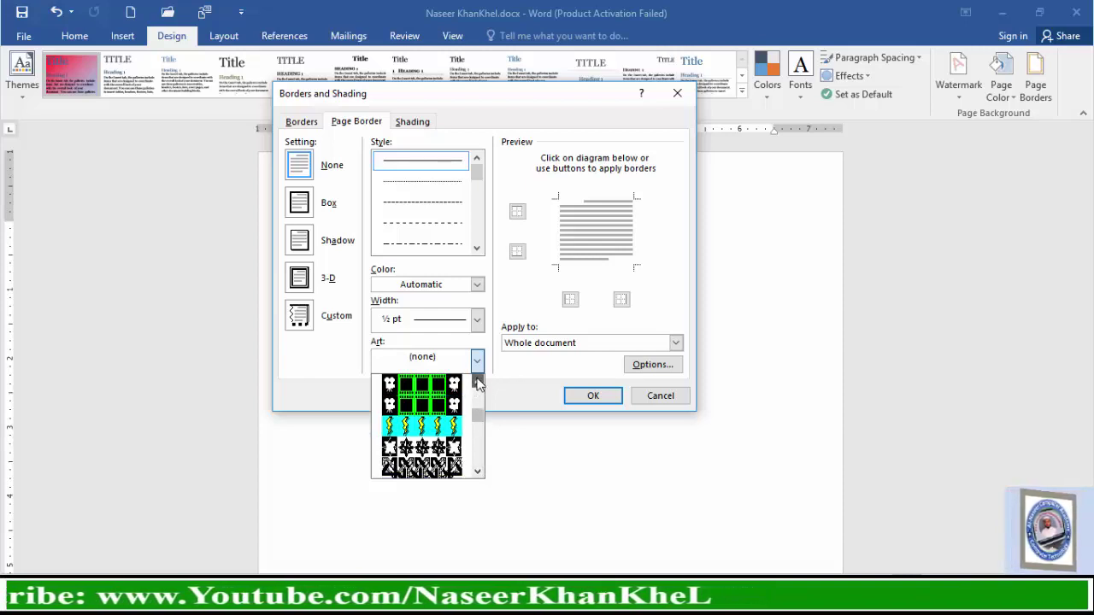
left_click(477, 384)
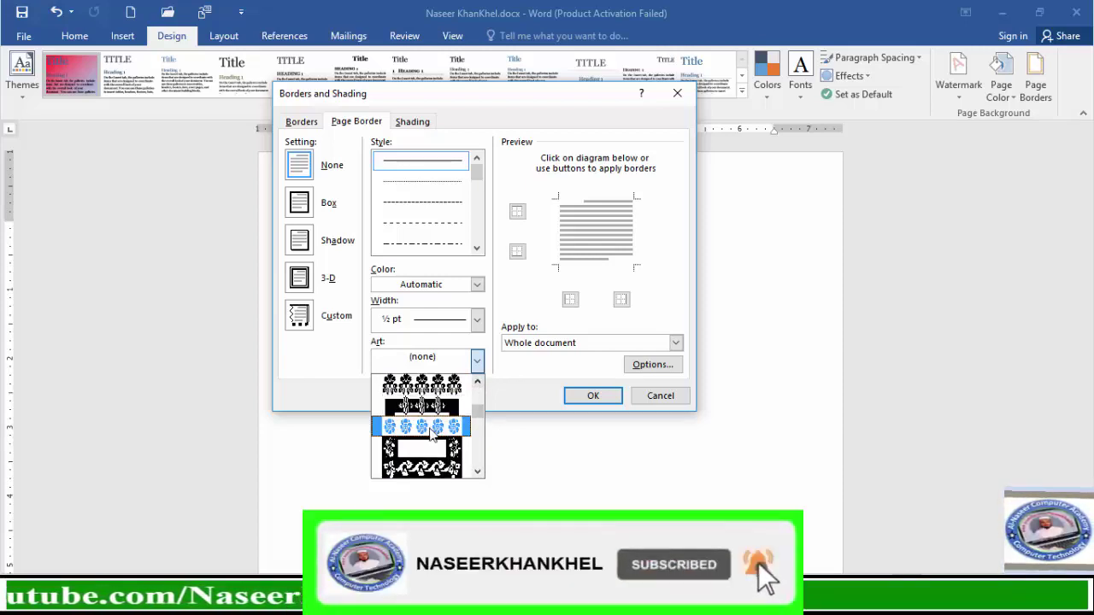
left_click(431, 471)
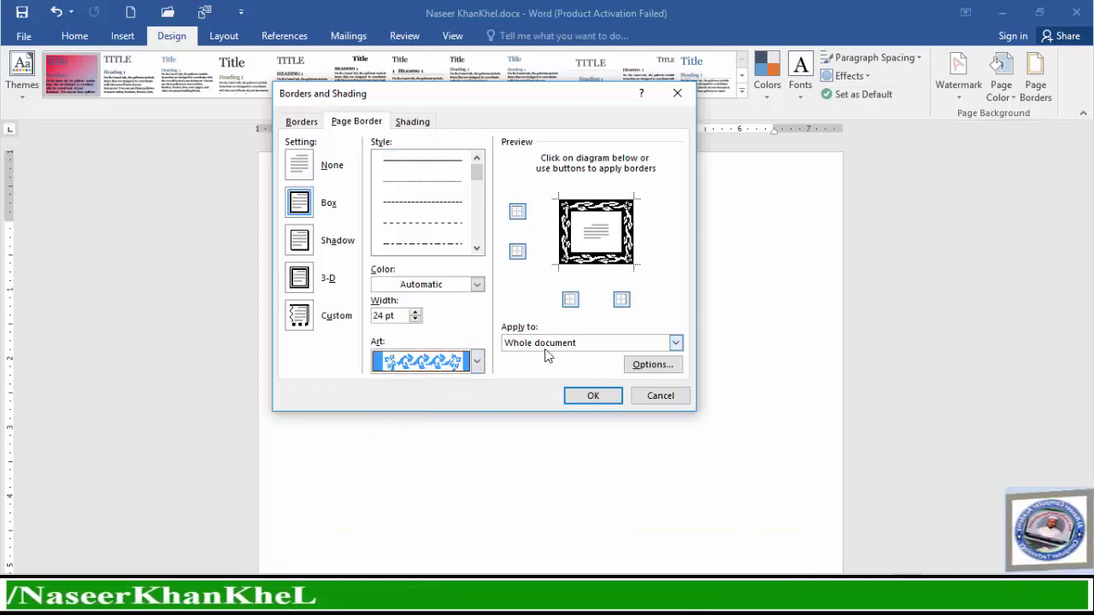
left_click(596, 397)
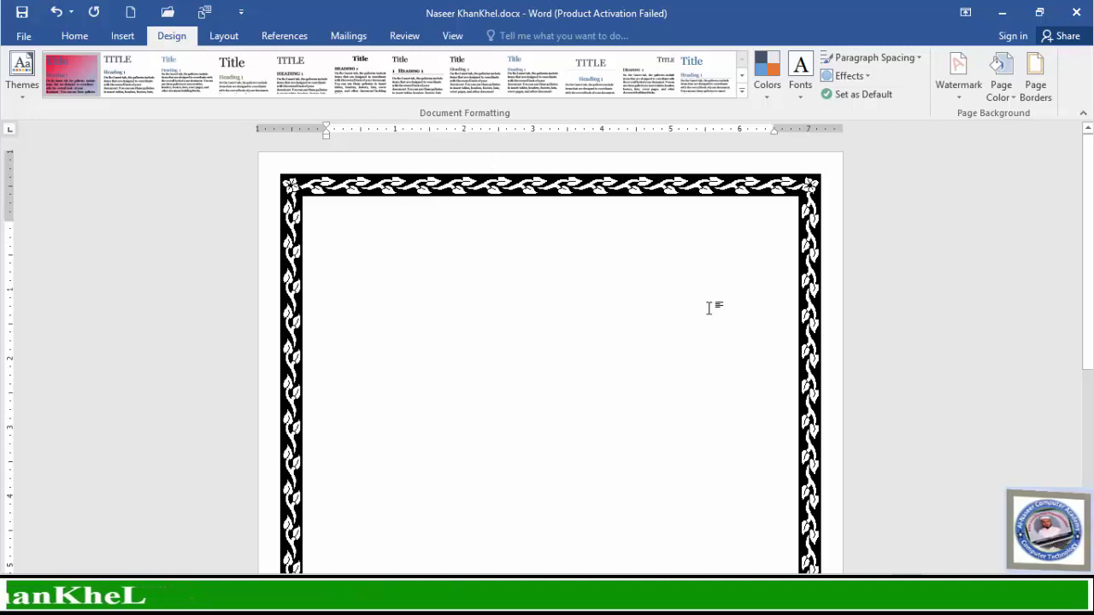
scroll(709, 308, "down", 5)
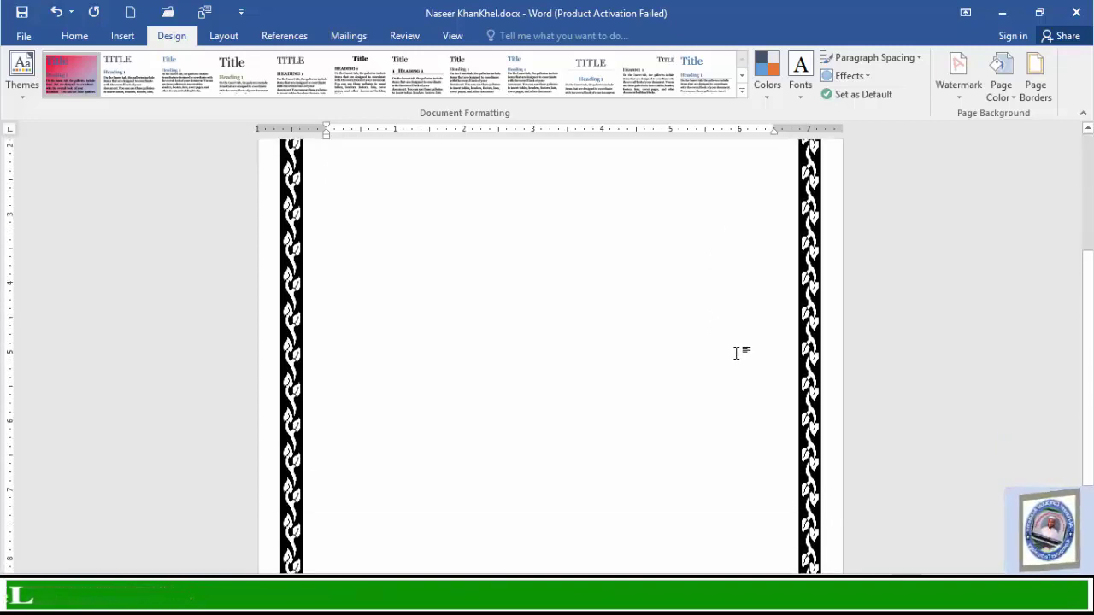
scroll(736, 353, "up", 5)
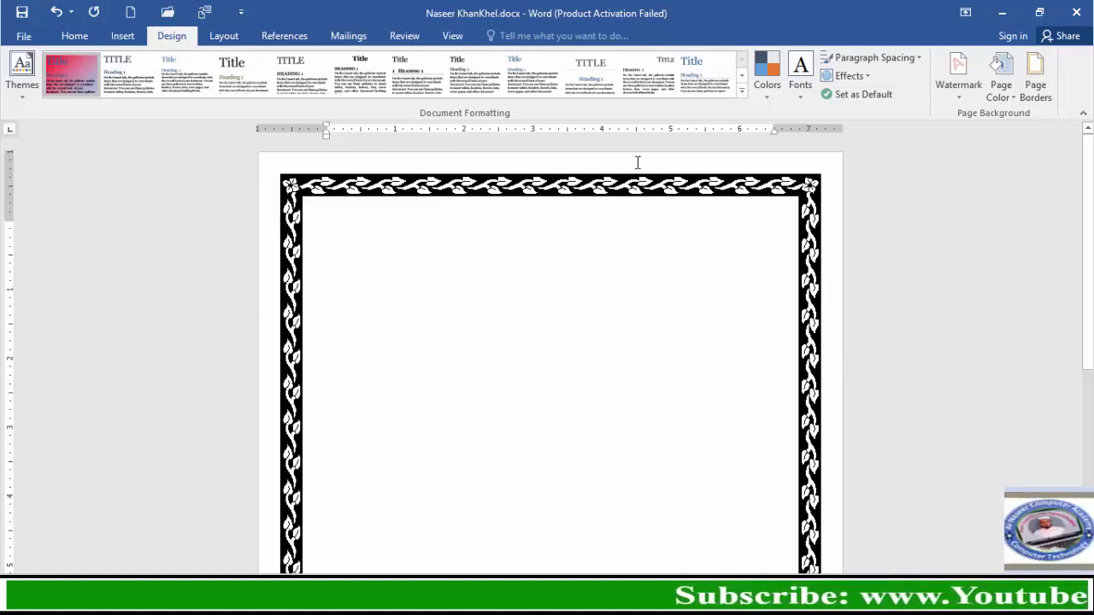
Step: Set the page border's top and bottom margins to 0 pt in the border options
left_click(1035, 84)
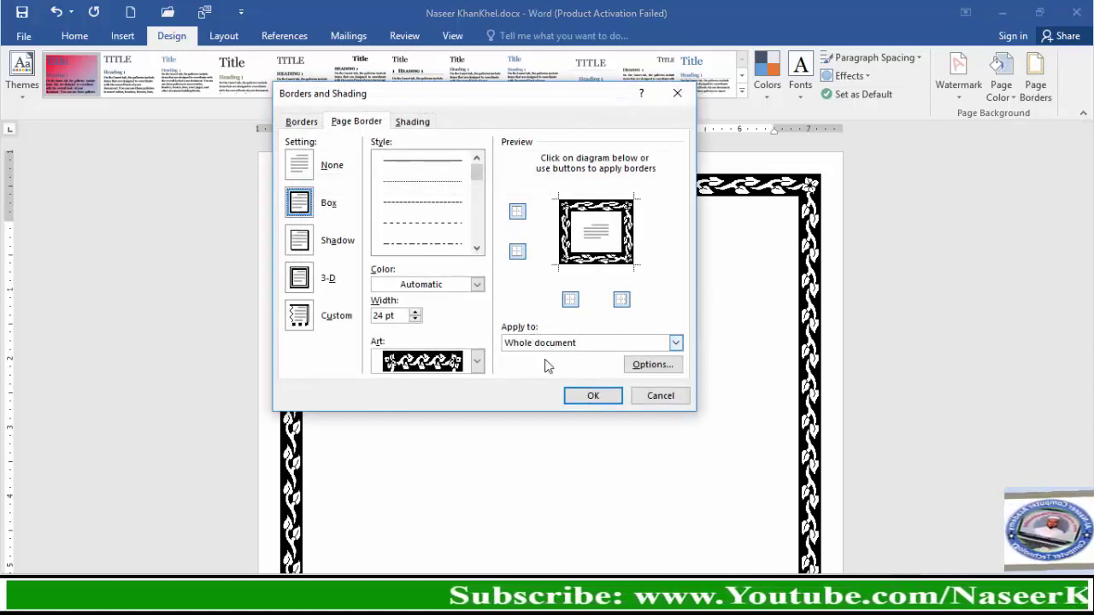
left_click(655, 366)
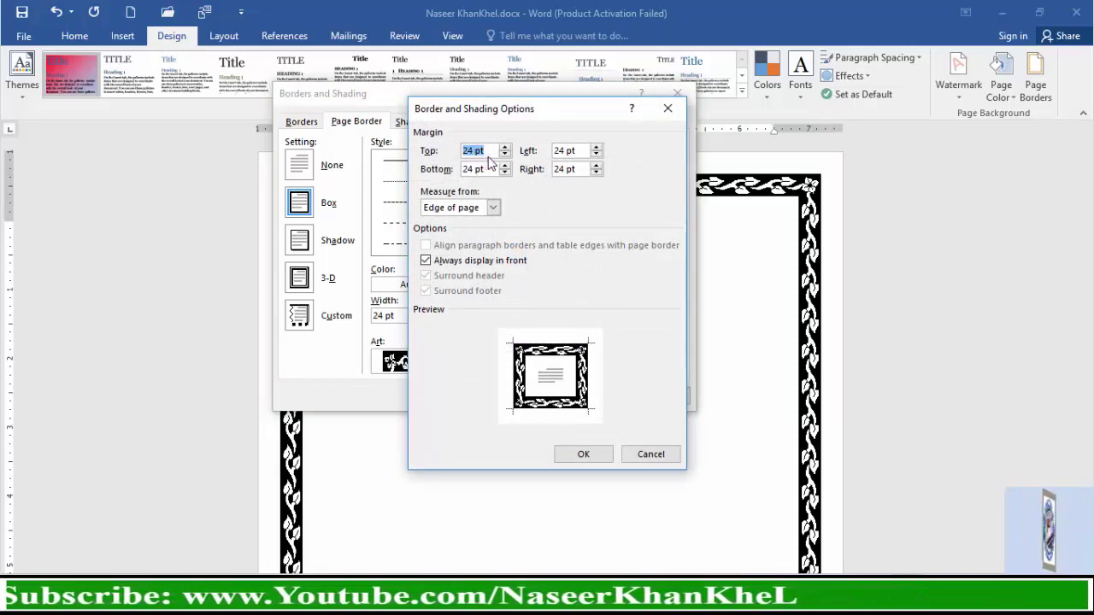
type("0")
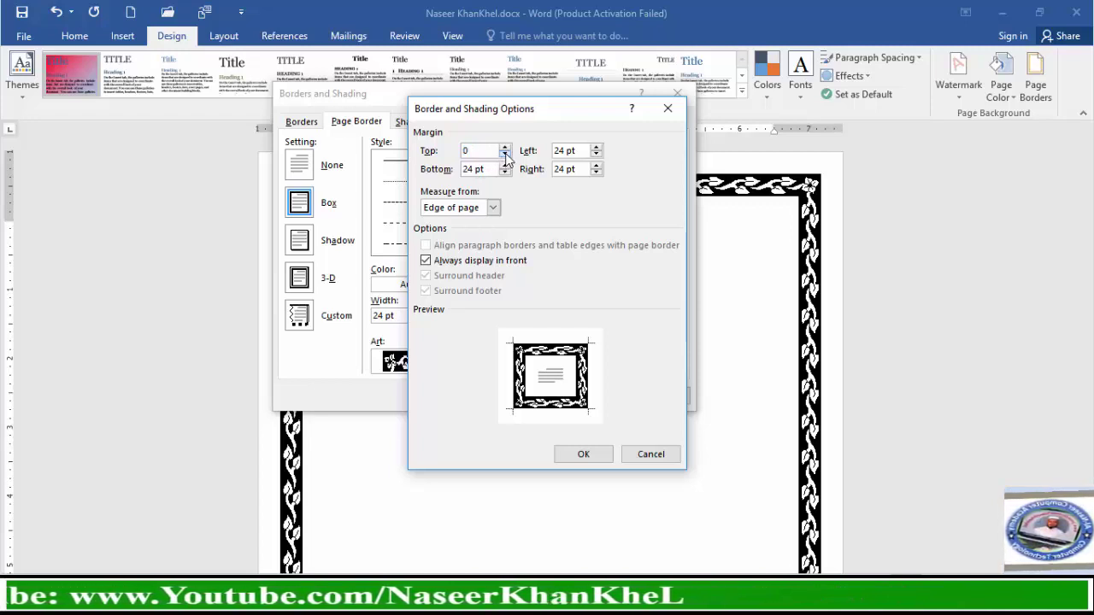
key("Tab")
type("0")
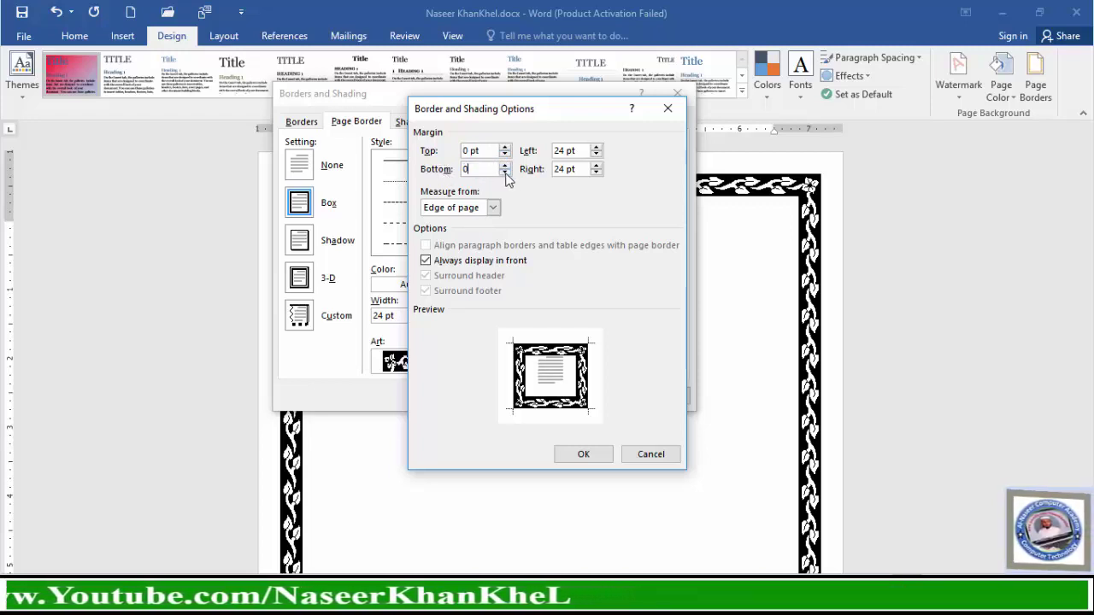
left_click(504, 172)
Step: Set the page border's left and right margins to 0 pt and apply the border settings to the page
key("Tab")
type("0")
key("Tab")
type("0")
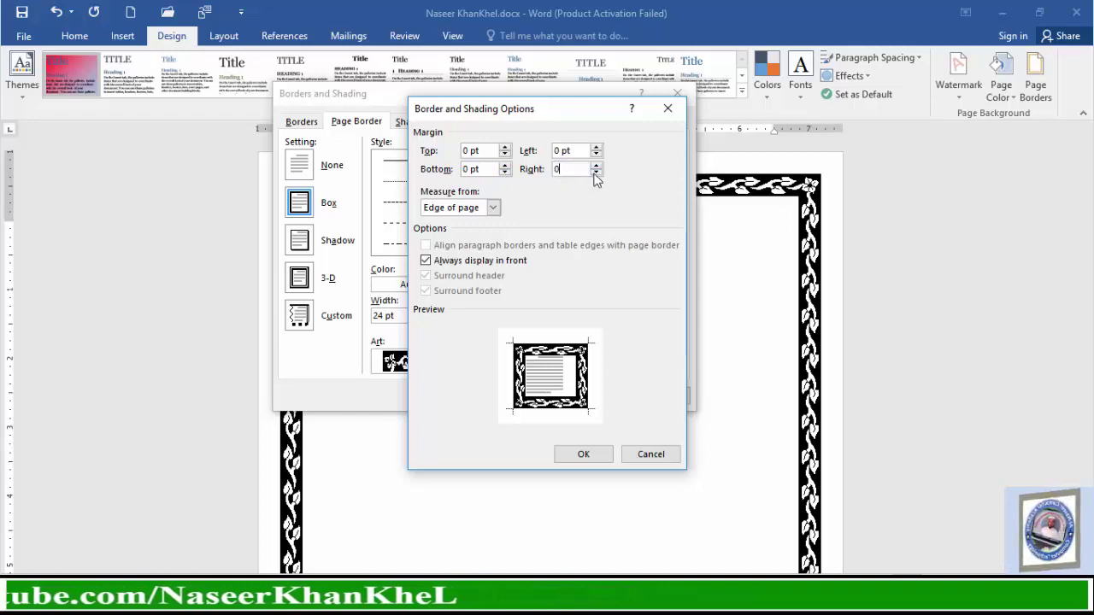
left_click(596, 174)
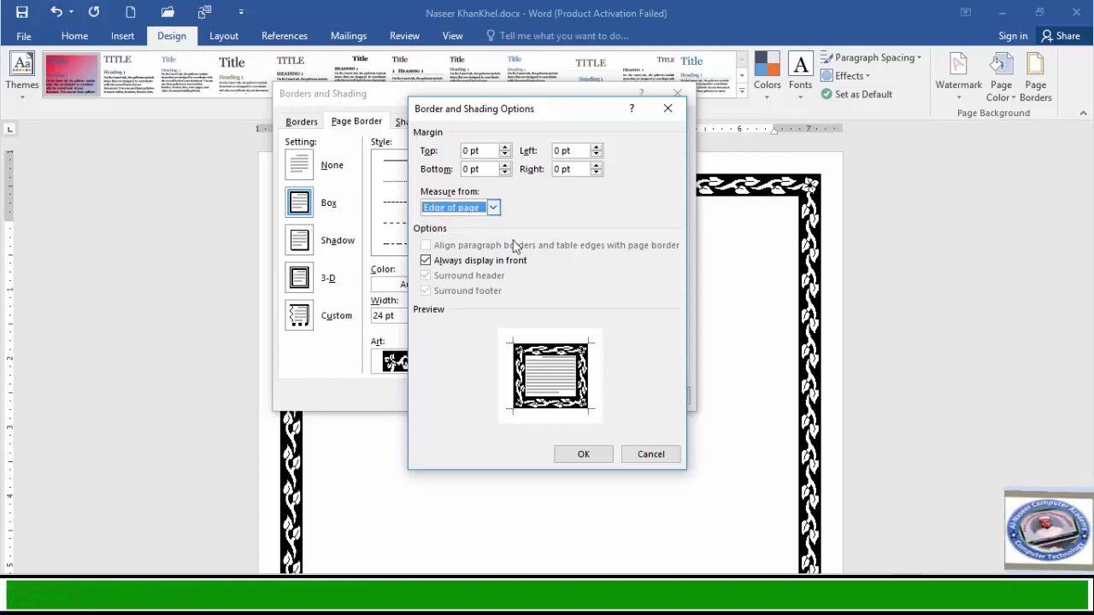
left_click(584, 454)
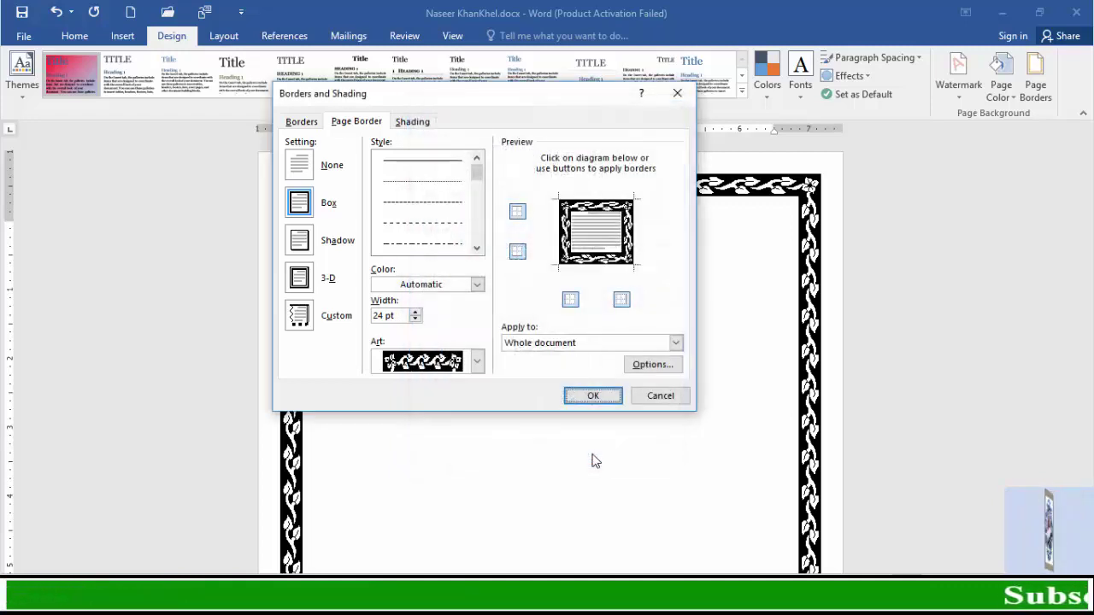
left_click(597, 394)
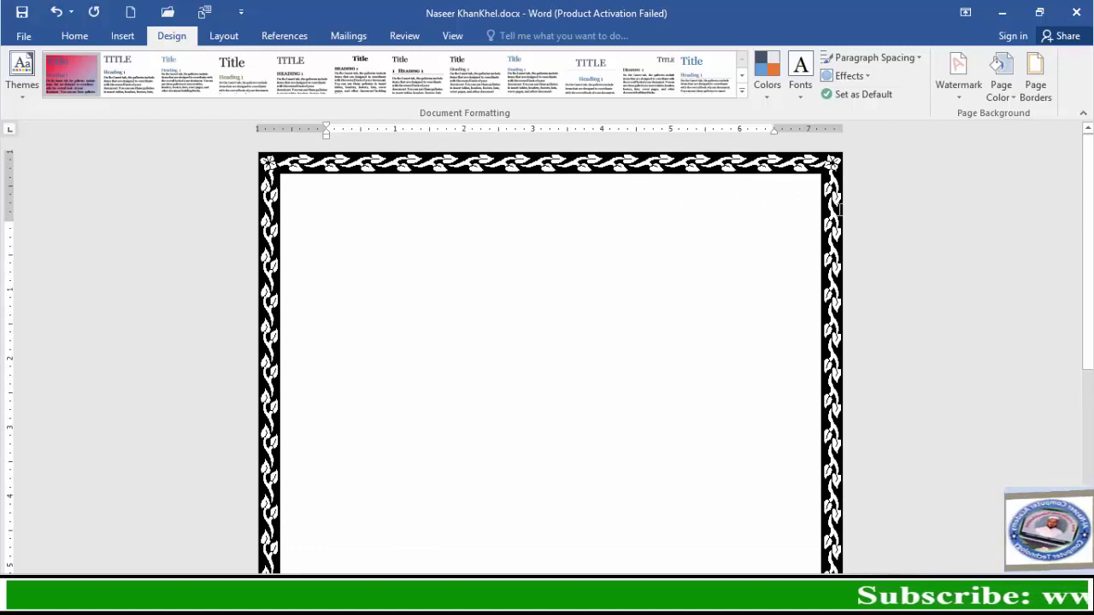
scroll(816, 415, "down", 8)
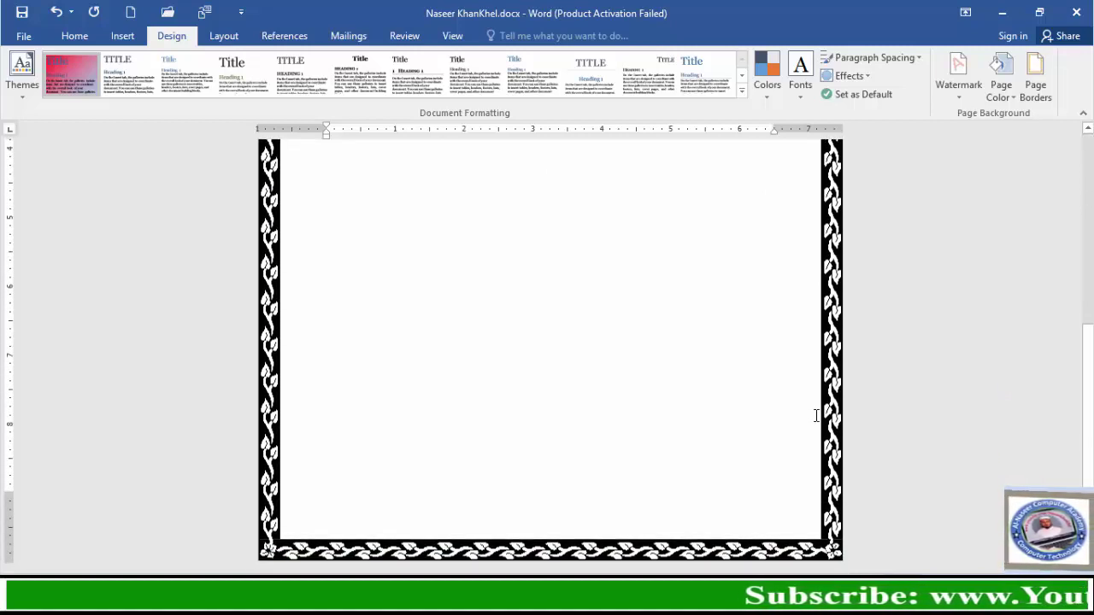
scroll(817, 414, "up", 8)
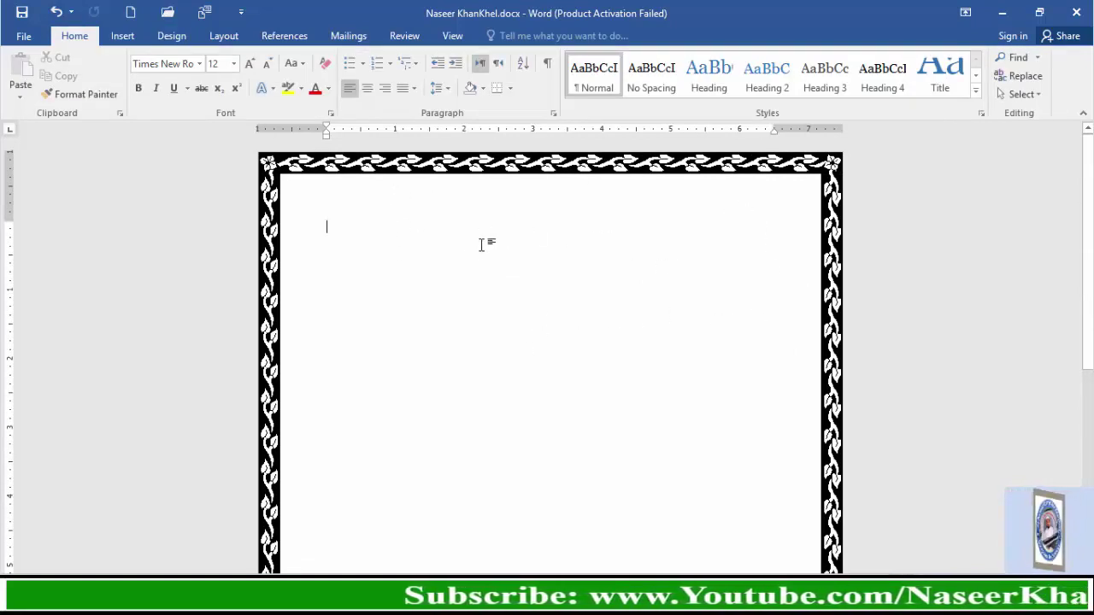
Step: Set up a two-color gradient page background with light orange as Color 1 and darker blue as Color 2
left_click(171, 36)
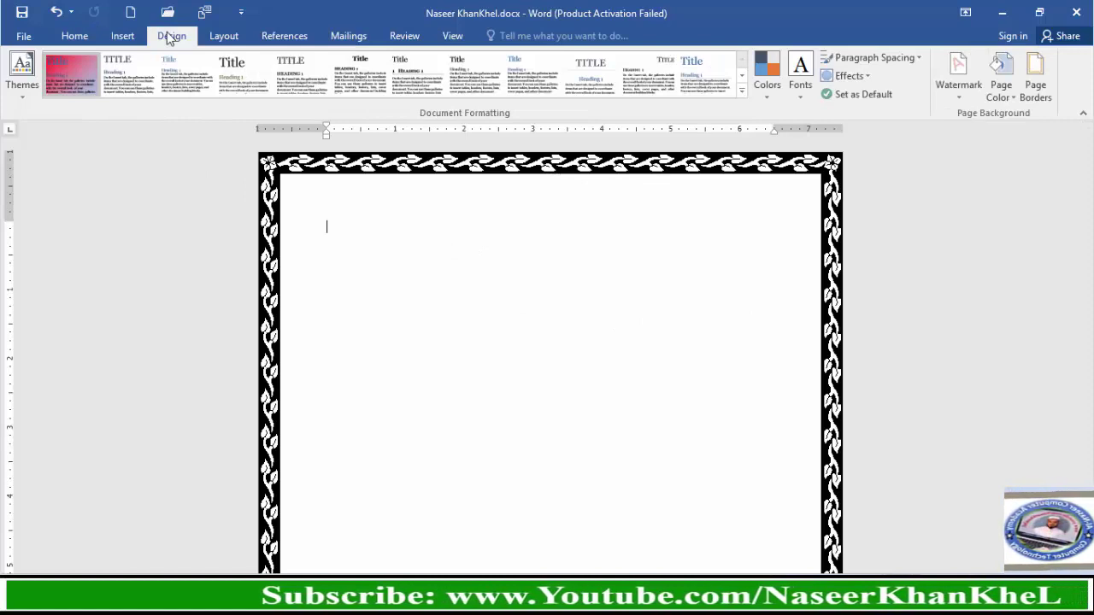
left_click(1012, 98)
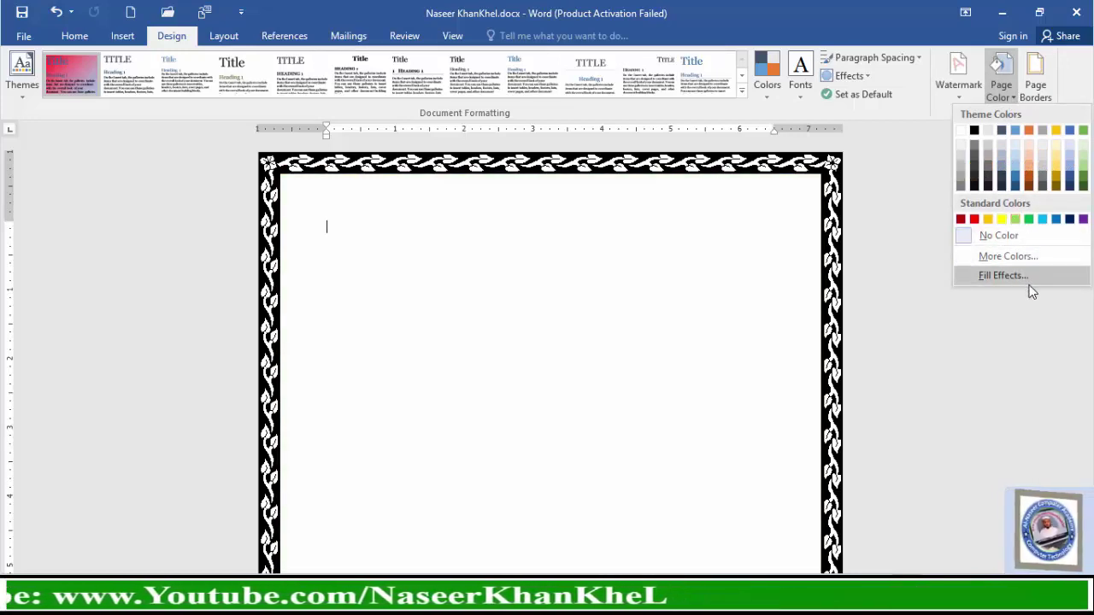
left_click(1026, 275)
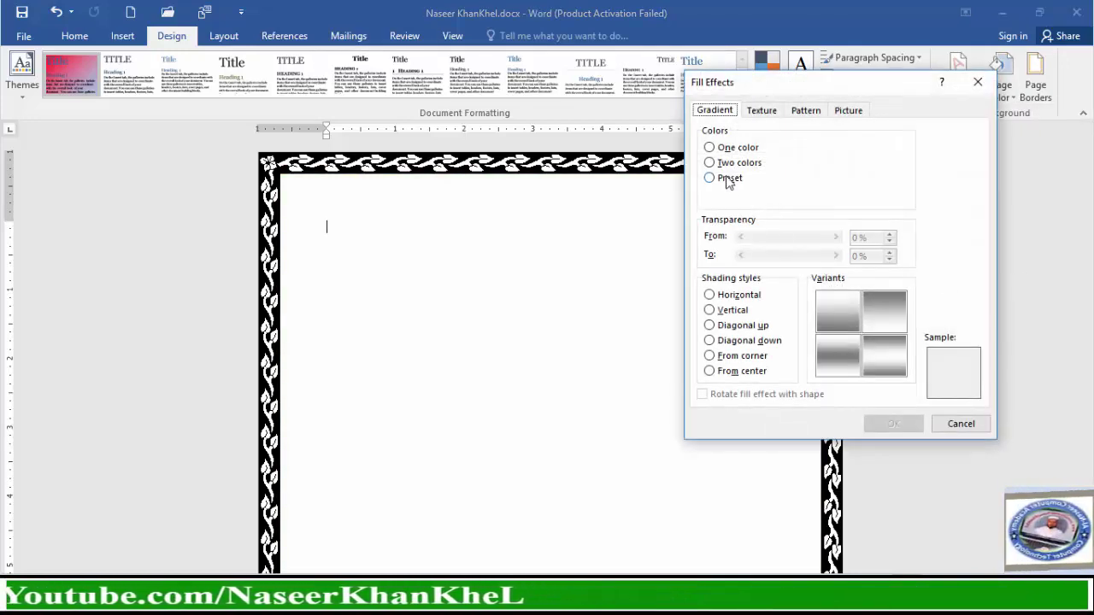
left_click(710, 163)
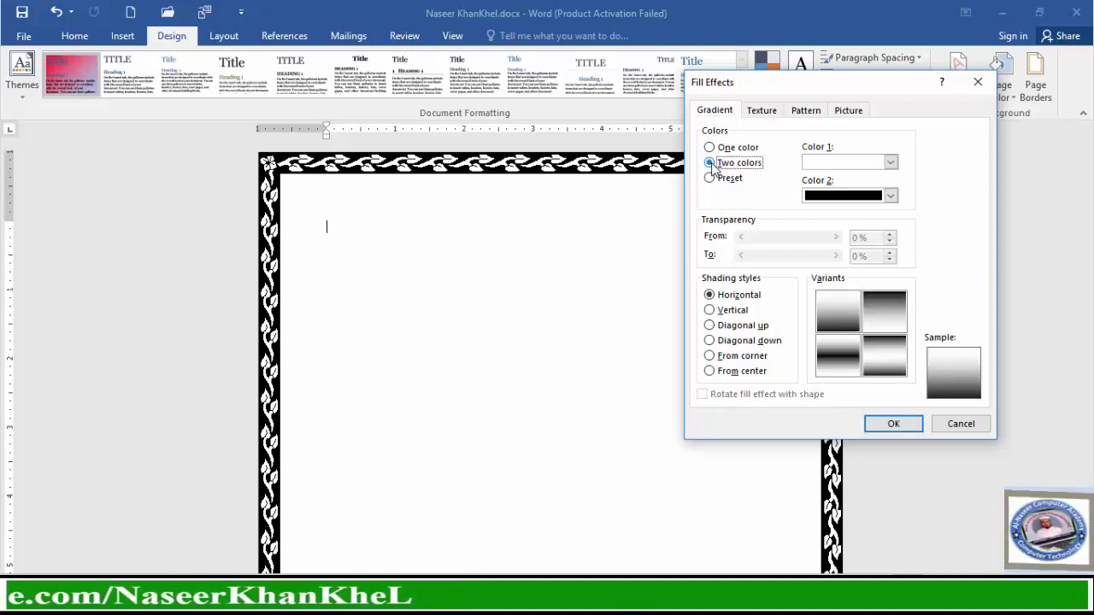
left_click(891, 164)
left_click(891, 163)
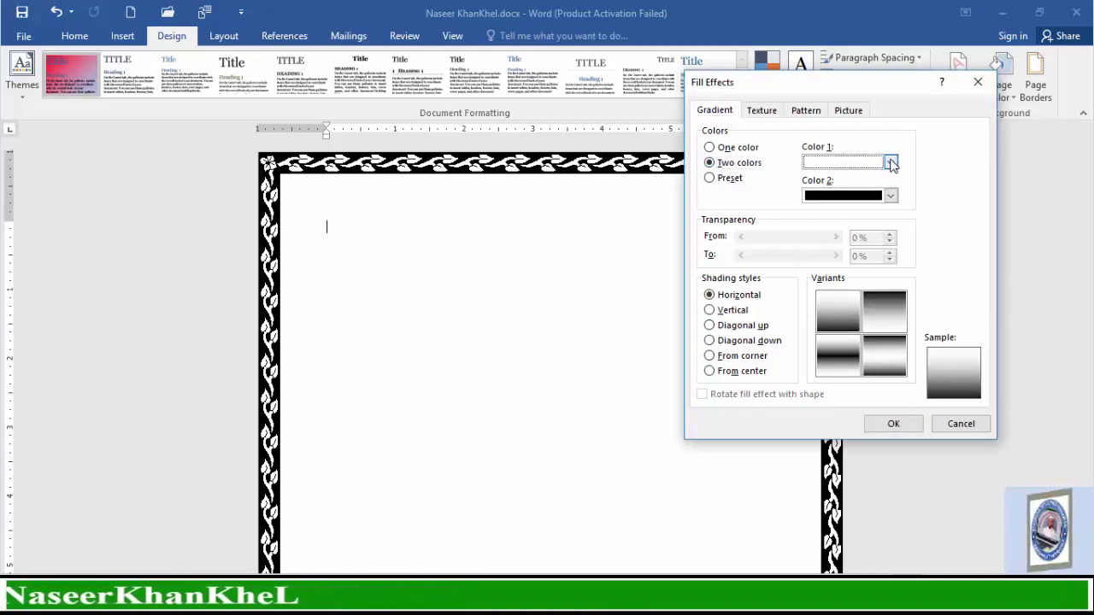
left_click(891, 162)
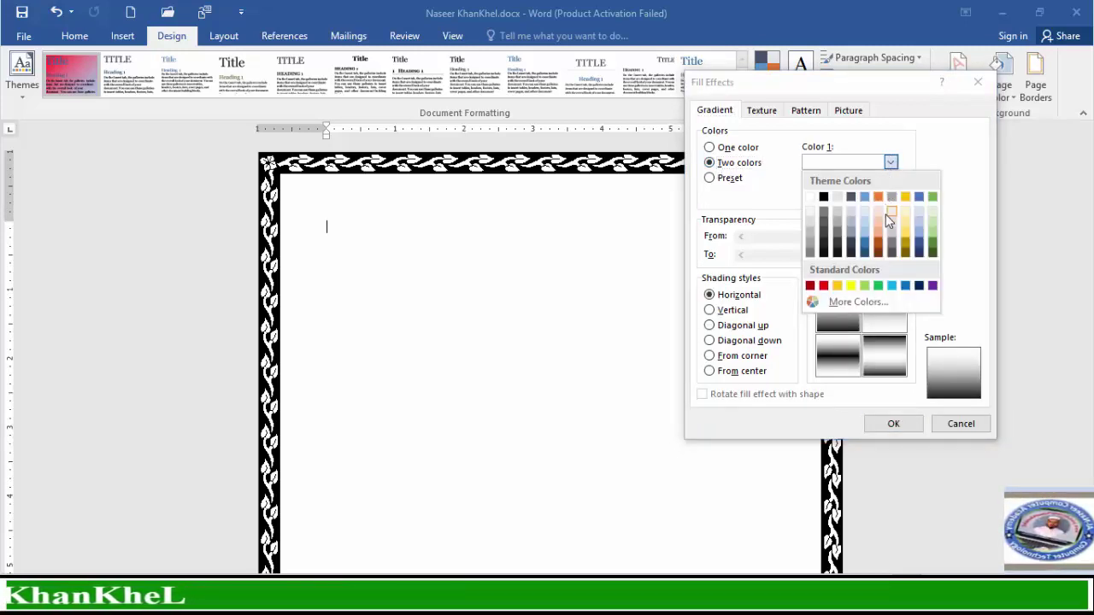
left_click(877, 237)
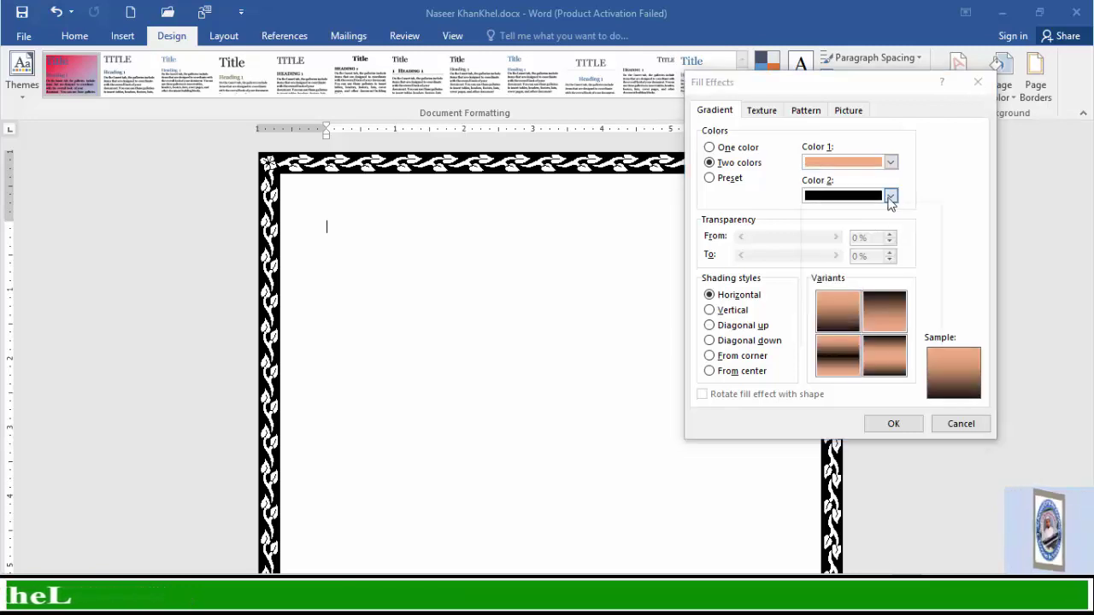
left_click(890, 195)
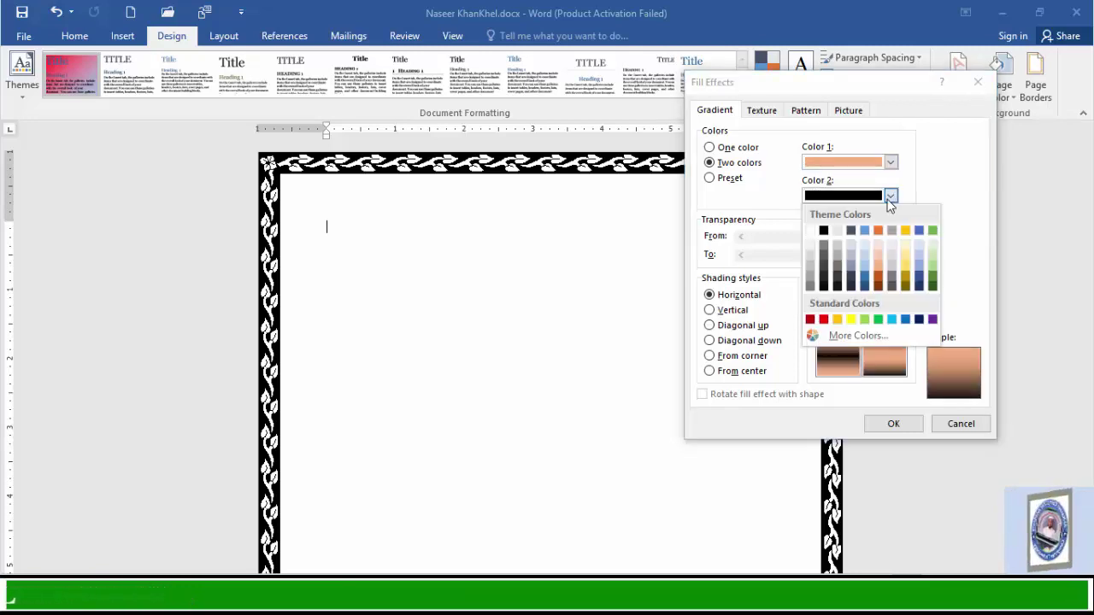
left_click(867, 278)
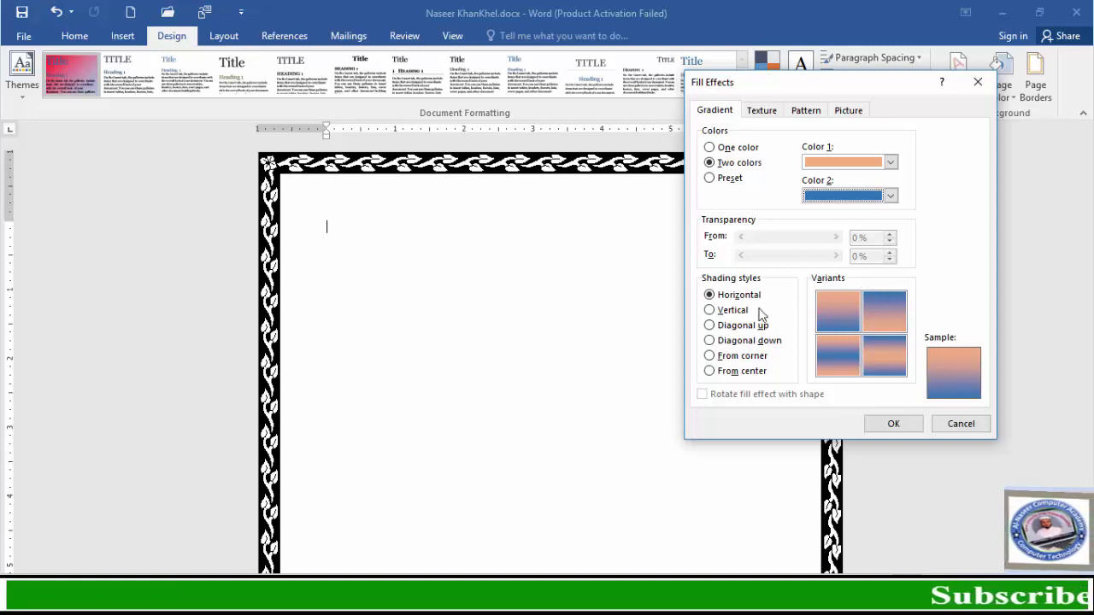
Step: Choose the Vertical shading style and apply the gradient to the page background
left_click(709, 310)
left_click(711, 325)
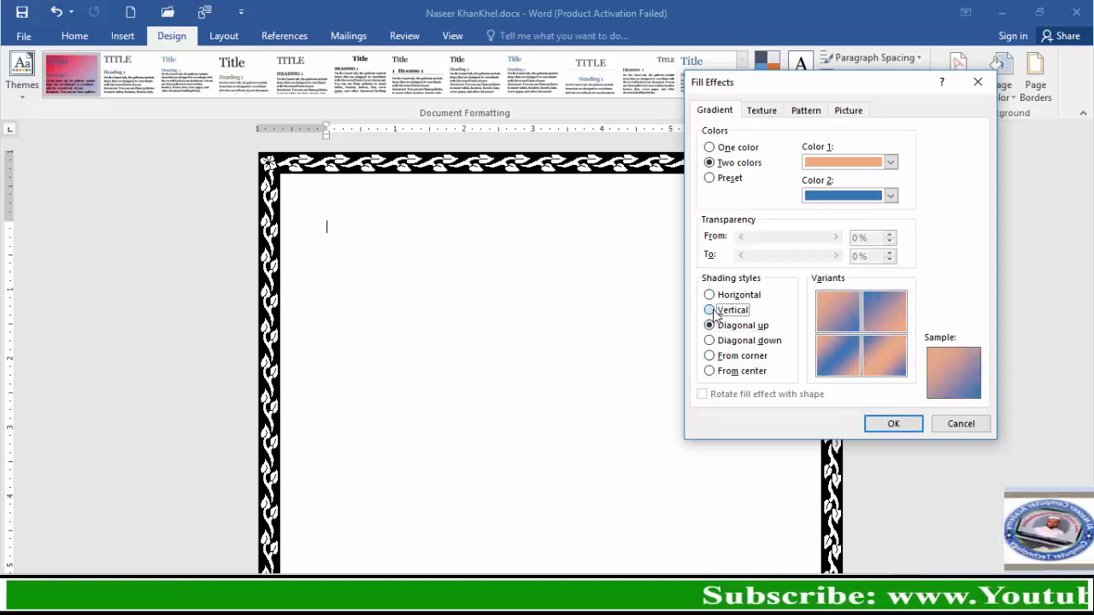
left_click(714, 313)
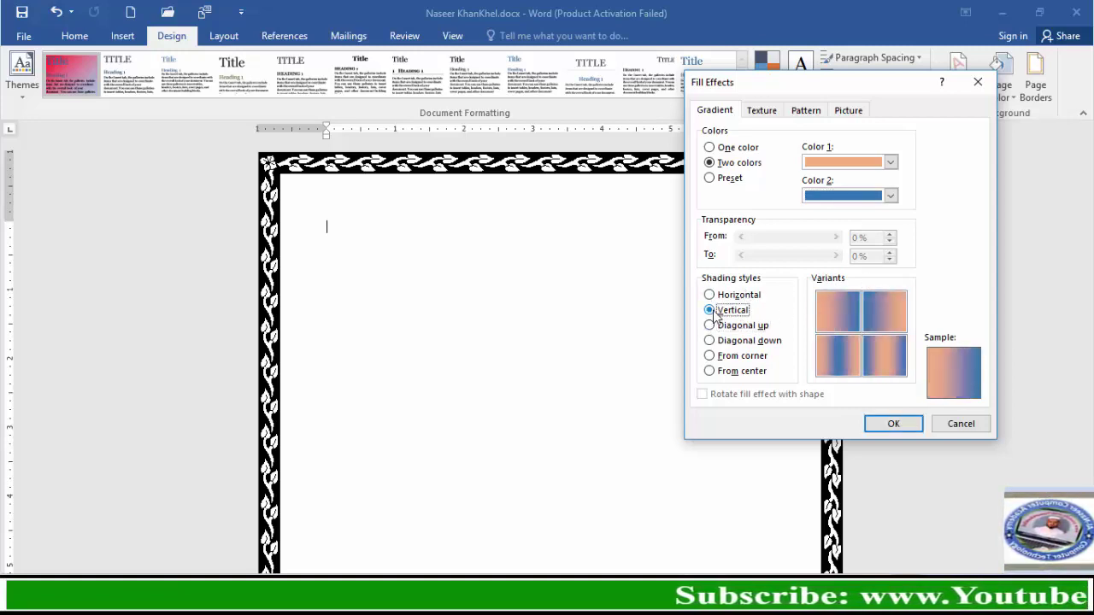
left_click(892, 424)
Step: Draw a frame shape about 6.84" wide and 1.21" high across the top of the page and thicken its band slightly
scroll(634, 341, "down", 1)
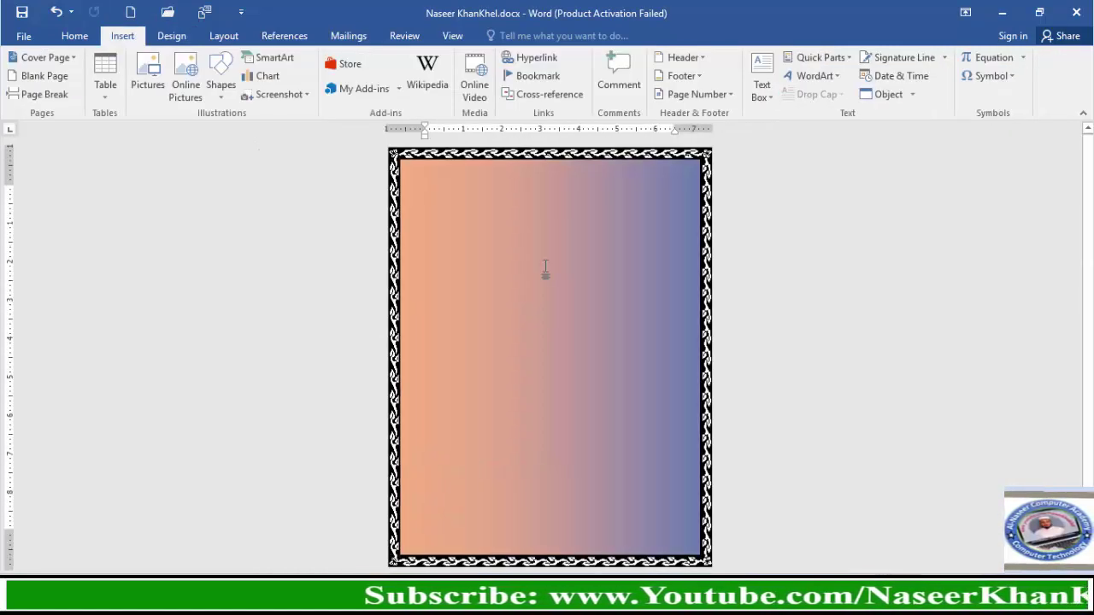
scroll(545, 268, "down", 3)
scroll(545, 266, "up", 4)
scroll(546, 266, "up", 3)
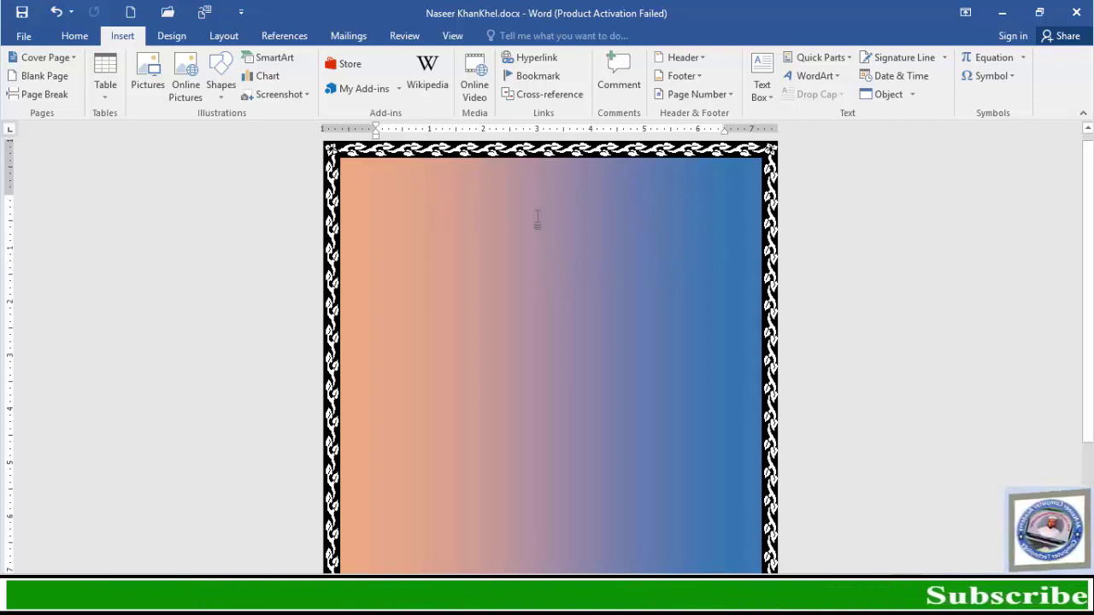
left_click(224, 90)
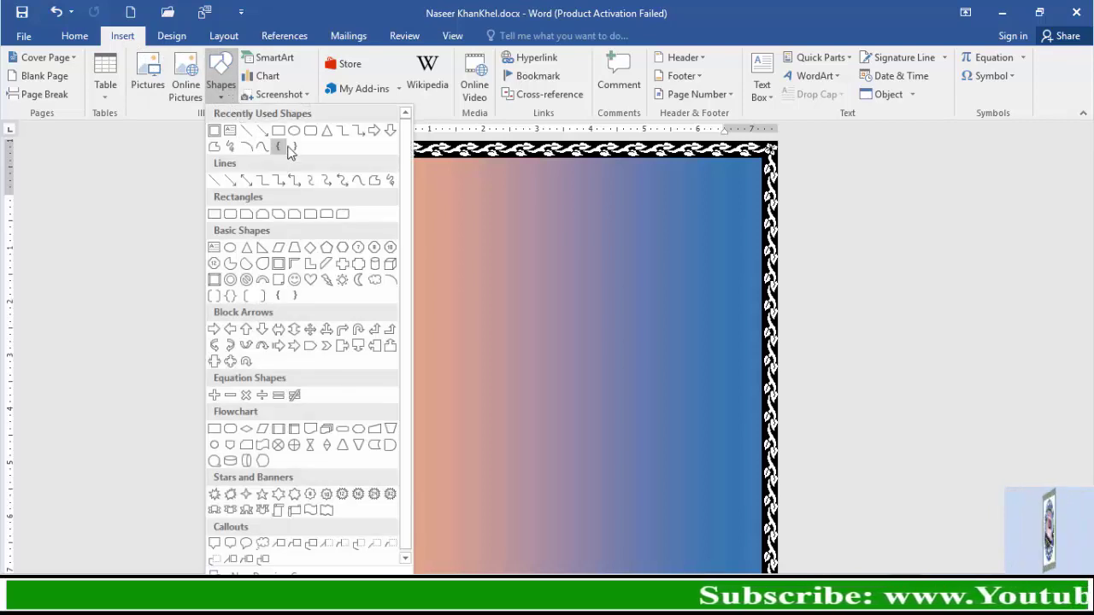
left_click(280, 265)
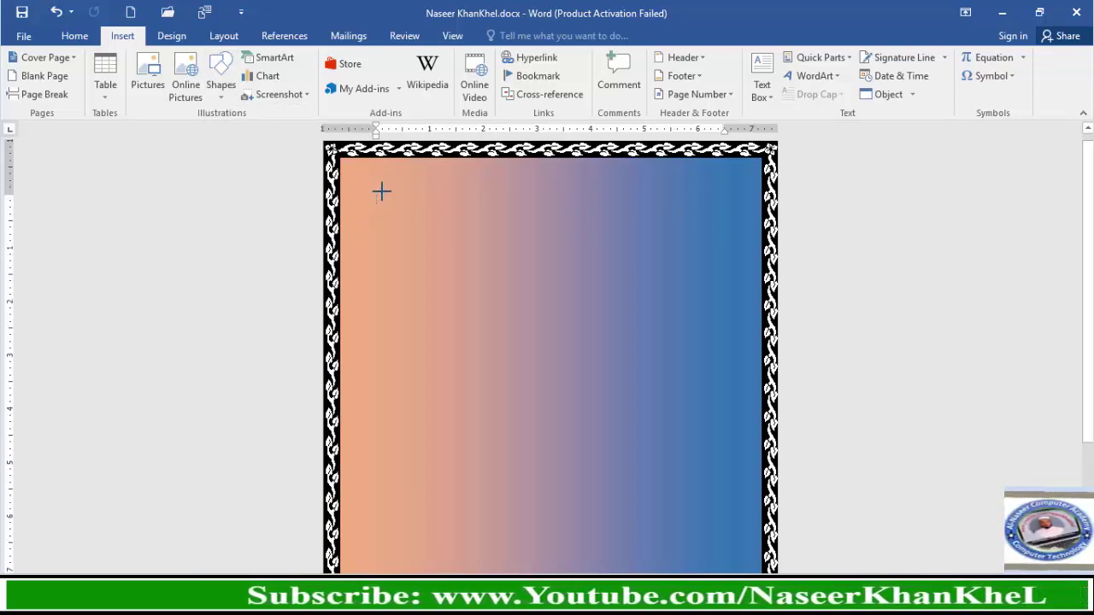
mouse_move(437, 210)
left_mouse_down()
mouse_move(686, 237)
mouse_move(749, 257)
left_mouse_up()
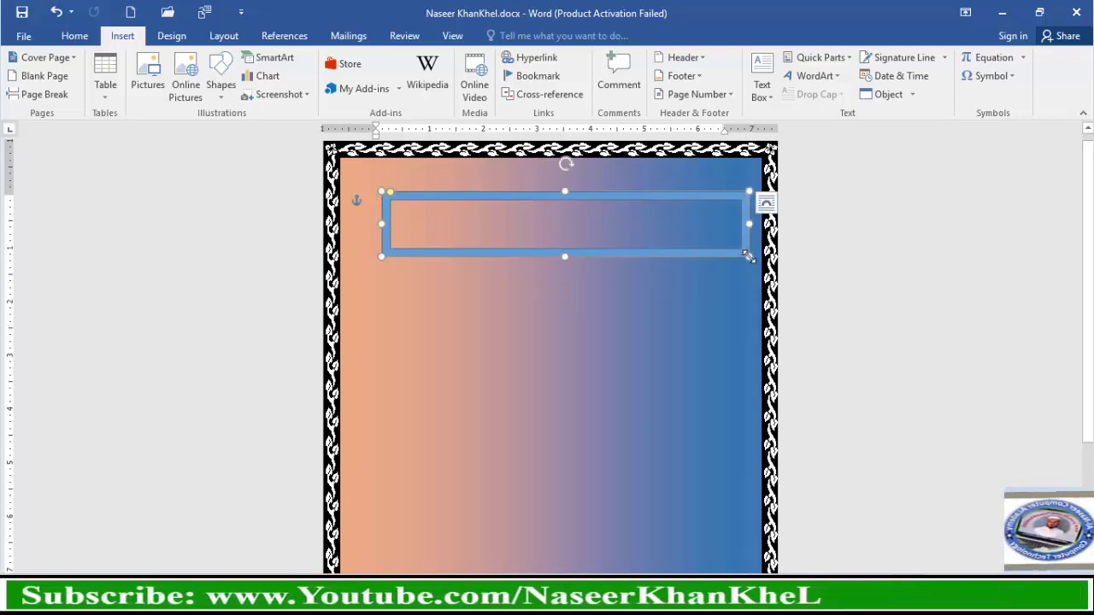
left_click_drag(391, 195, 394, 198)
left_click(394, 199)
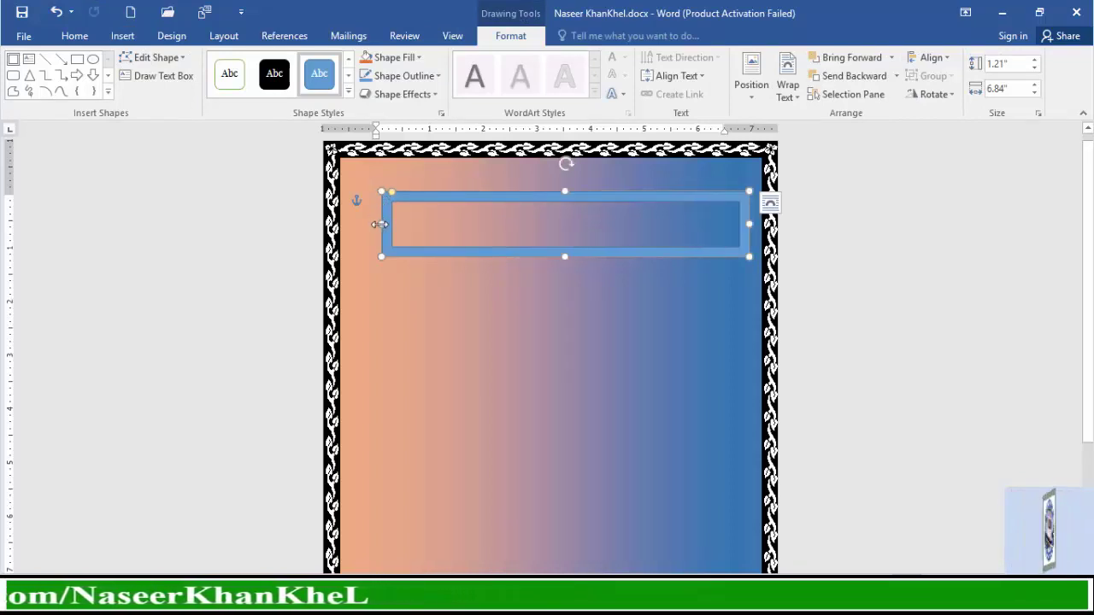
Step: Extend the frame leftward and upward to about 7.39" wide and 1.66" high
left_click_drag(377, 224, 350, 224)
left_click(486, 215)
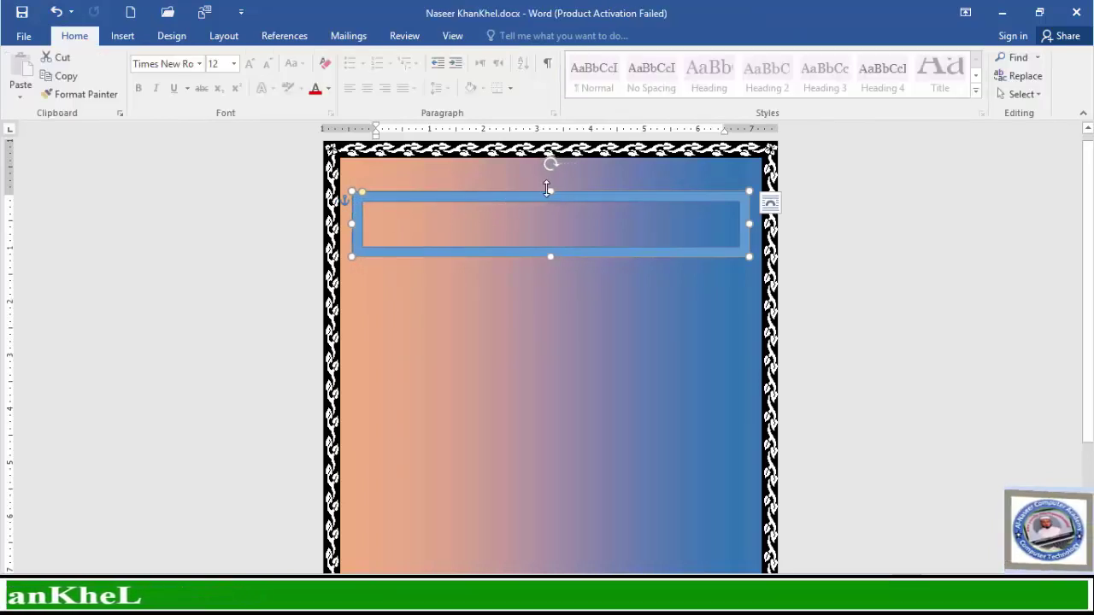
left_click_drag(550, 190, 550, 168)
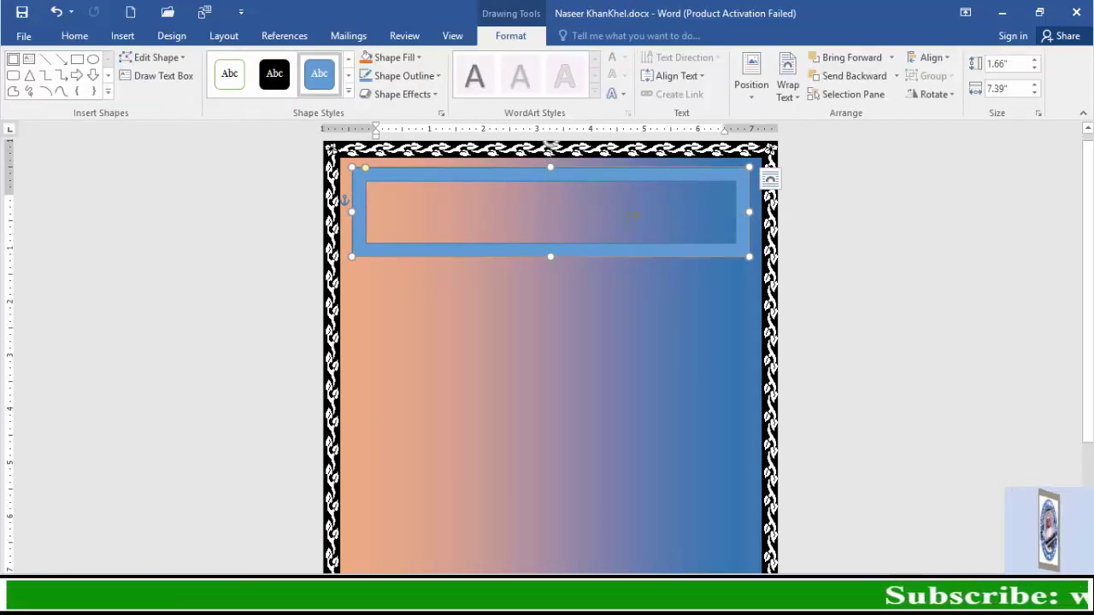
Step: Draw a text box about 6.7" wide and 1.02" high inside the frame
left_click(122, 36)
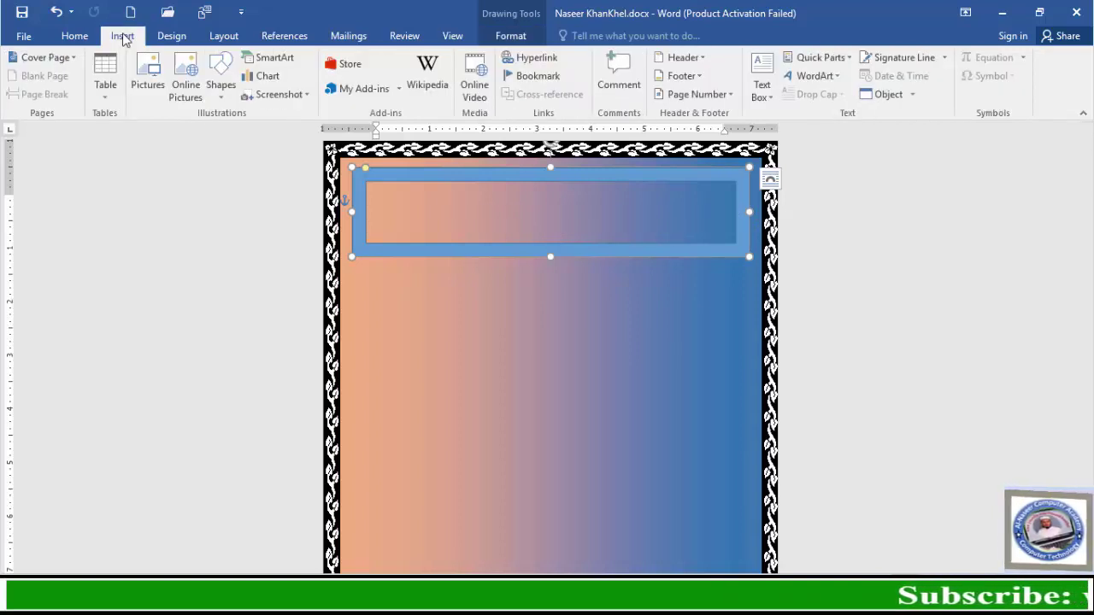
left_click(219, 86)
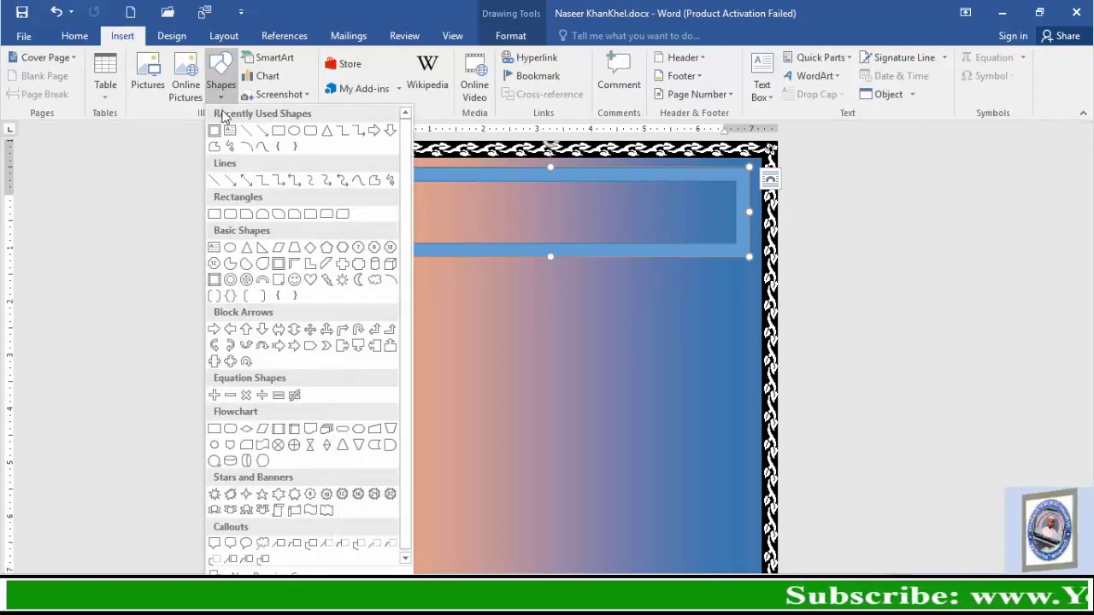
key("Escape")
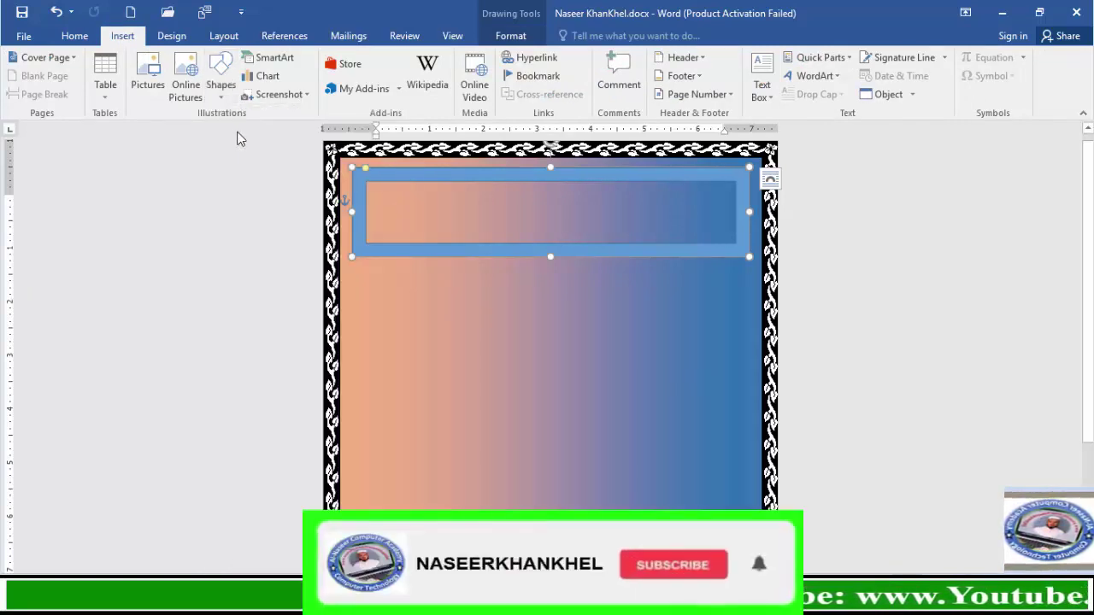
left_click_drag(420, 203, 564, 220)
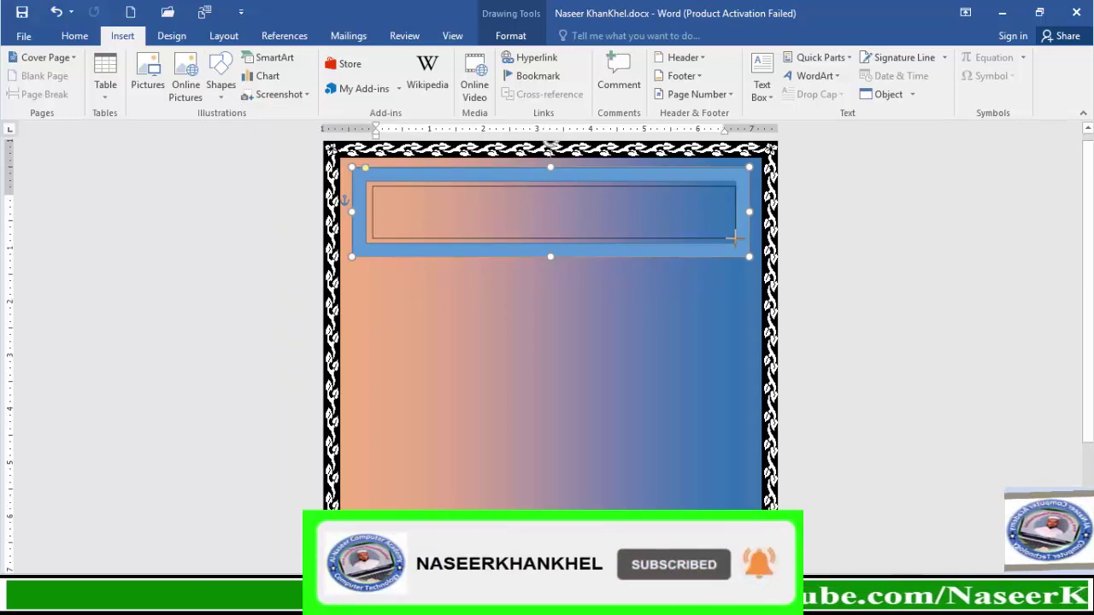
left_click_drag(734, 240, 733, 240)
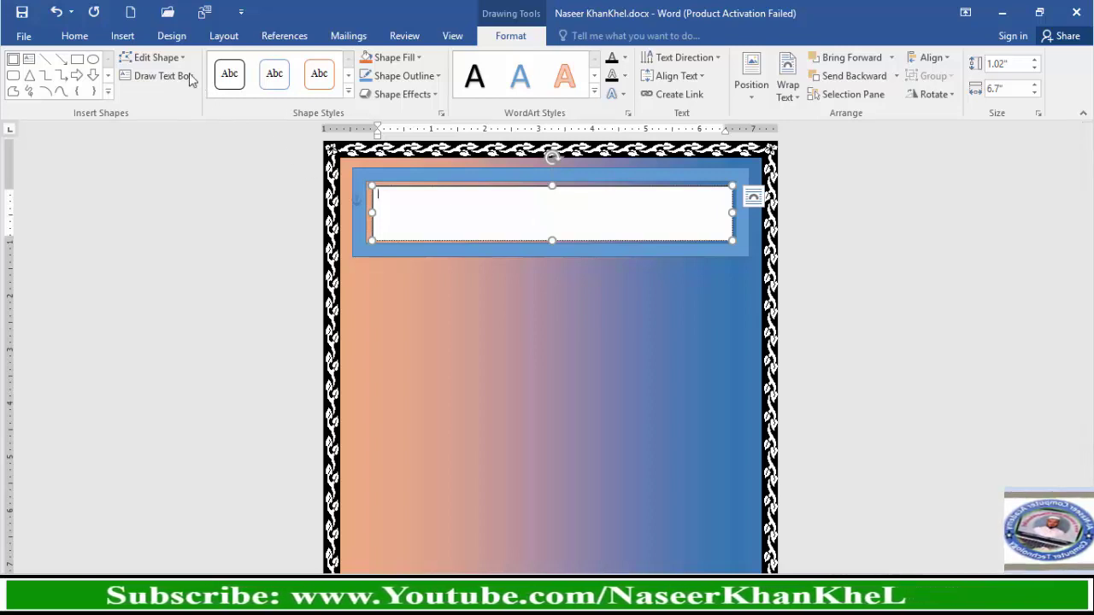
Step: Set the new text box's paragraph direction to right-to-left
left_click(497, 232)
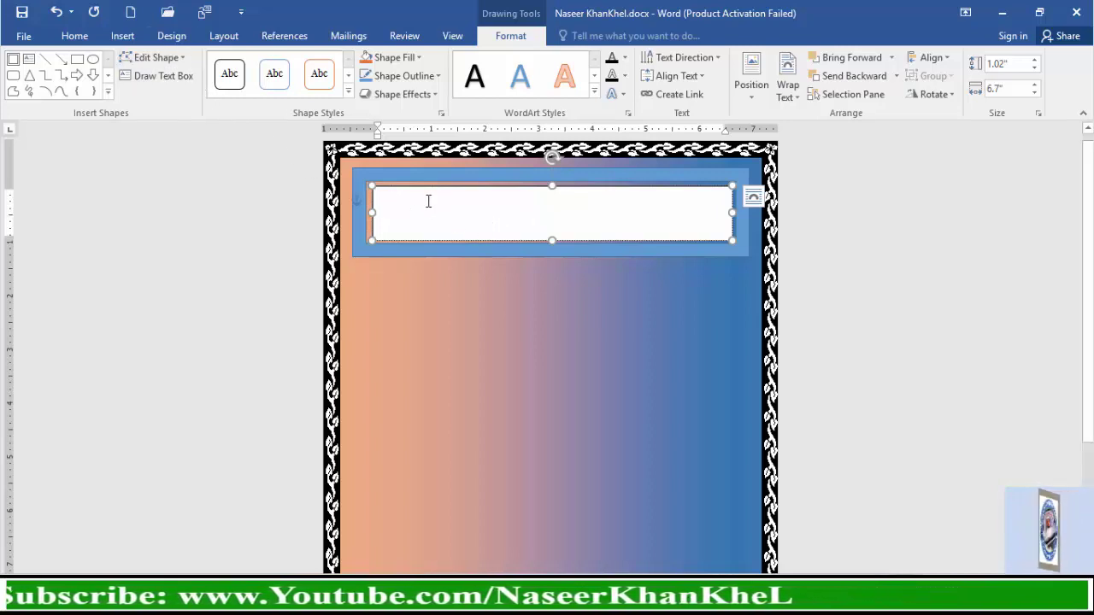
left_click(74, 36)
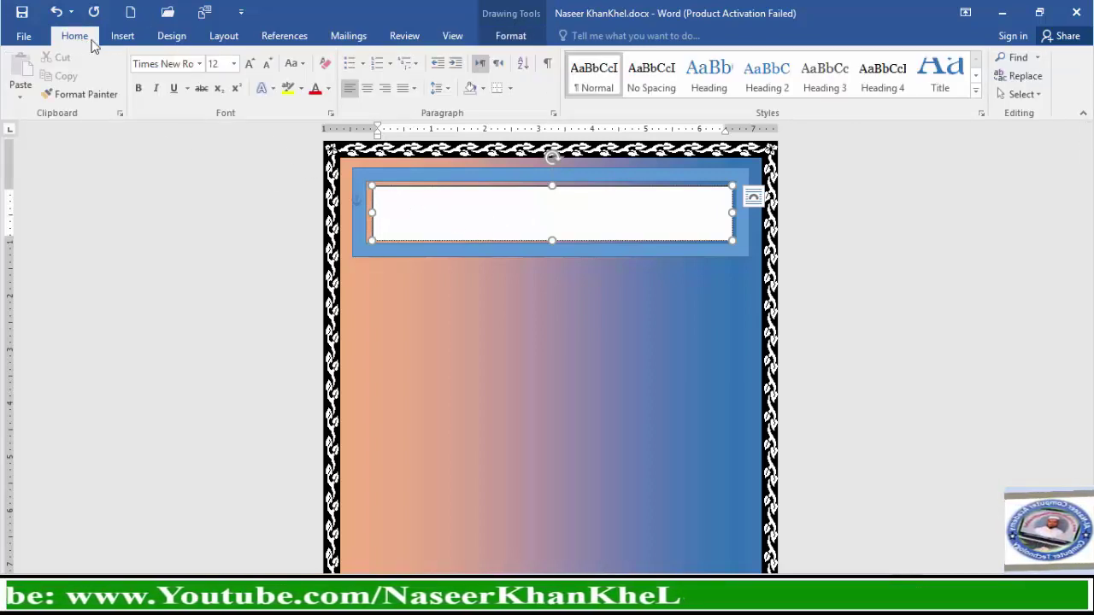
left_click(499, 64)
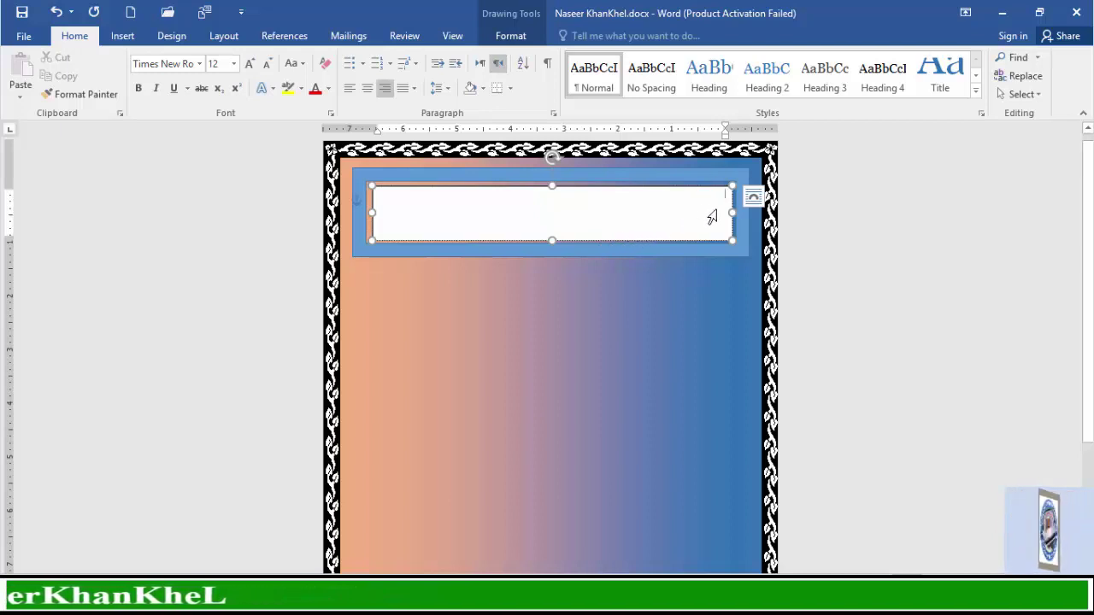
Step: Enter the Urdu school heading "گورنمنٹ ہائی سکول سوریزئی بالا" in the text box at 20 pt
scroll(724, 211, "up", 7, "ctrl")
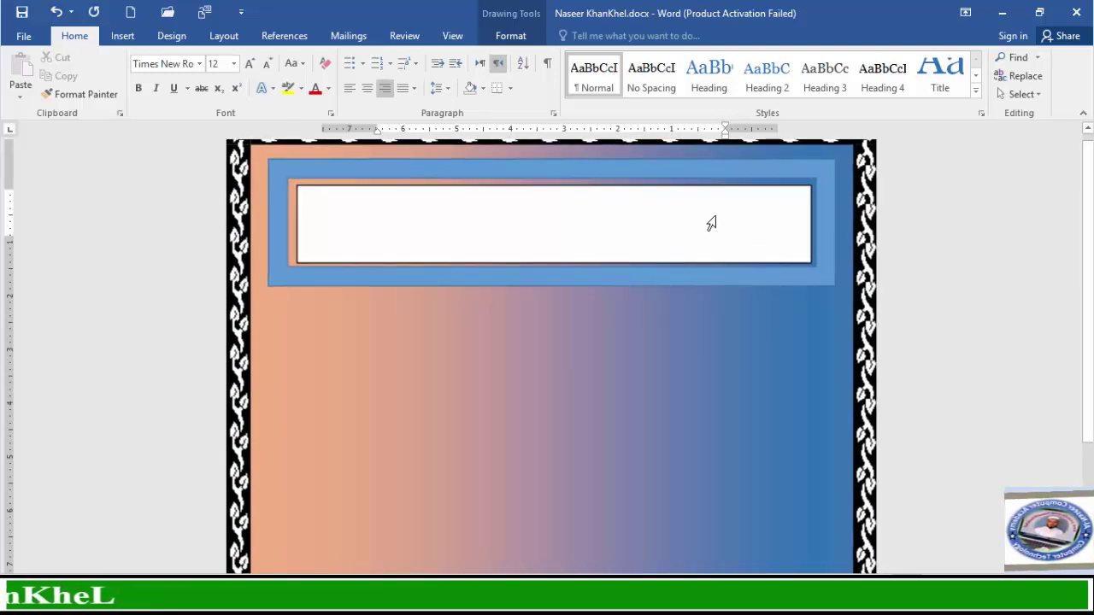
scroll(813, 239, "up", 1)
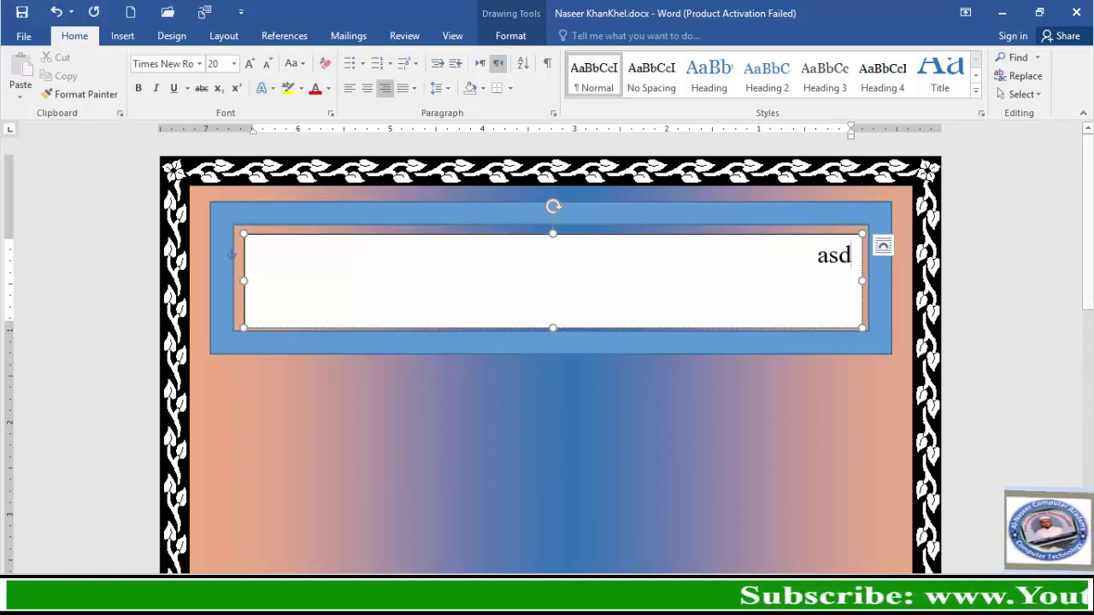
key("BackSpace")
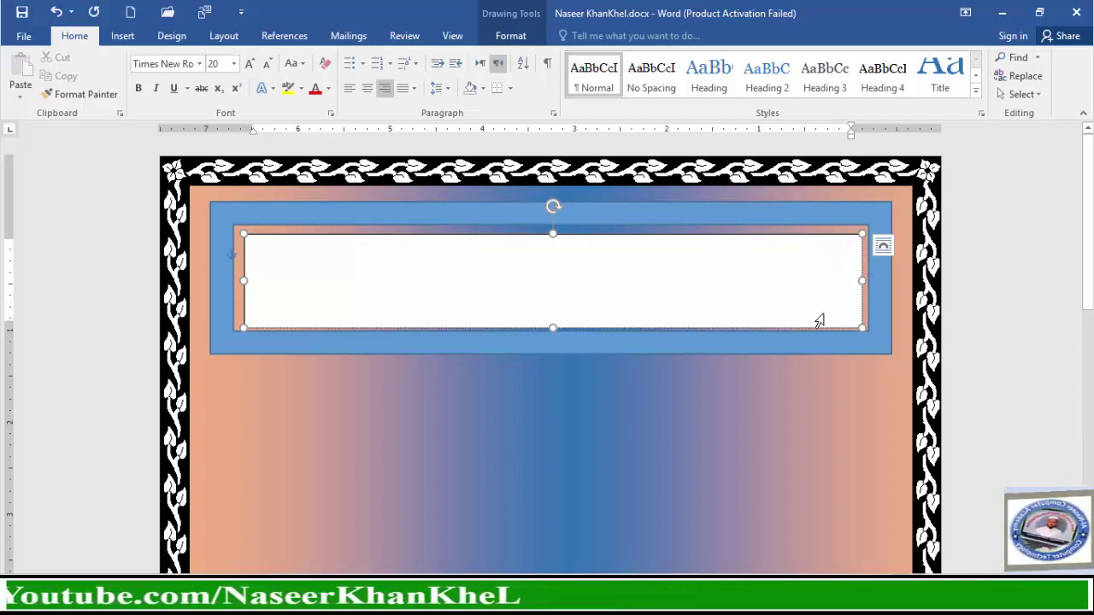
type("گ")
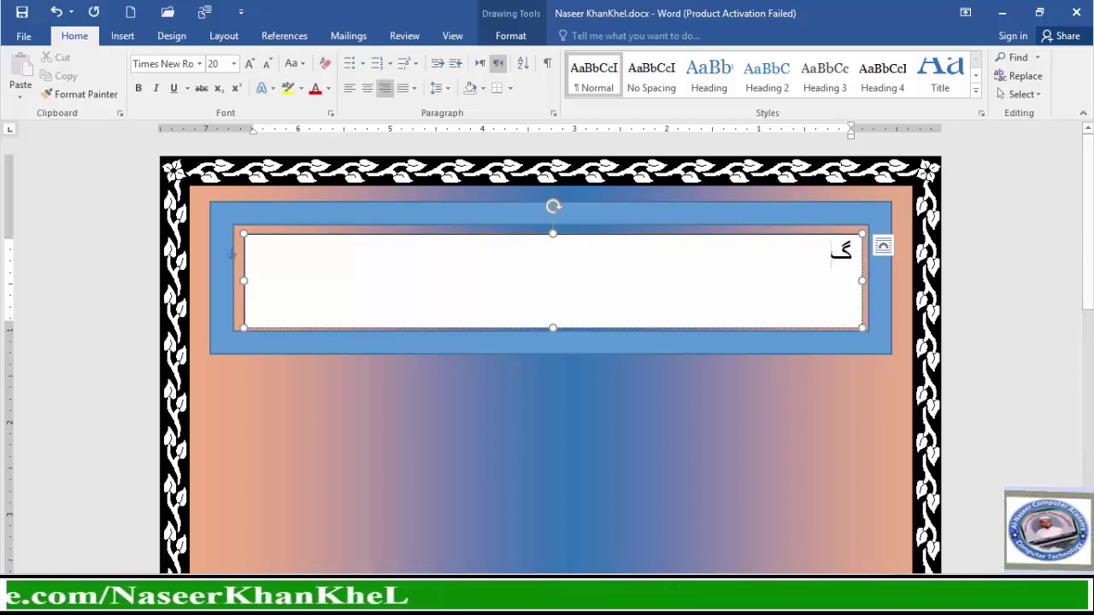
type("ورنمنٹ")
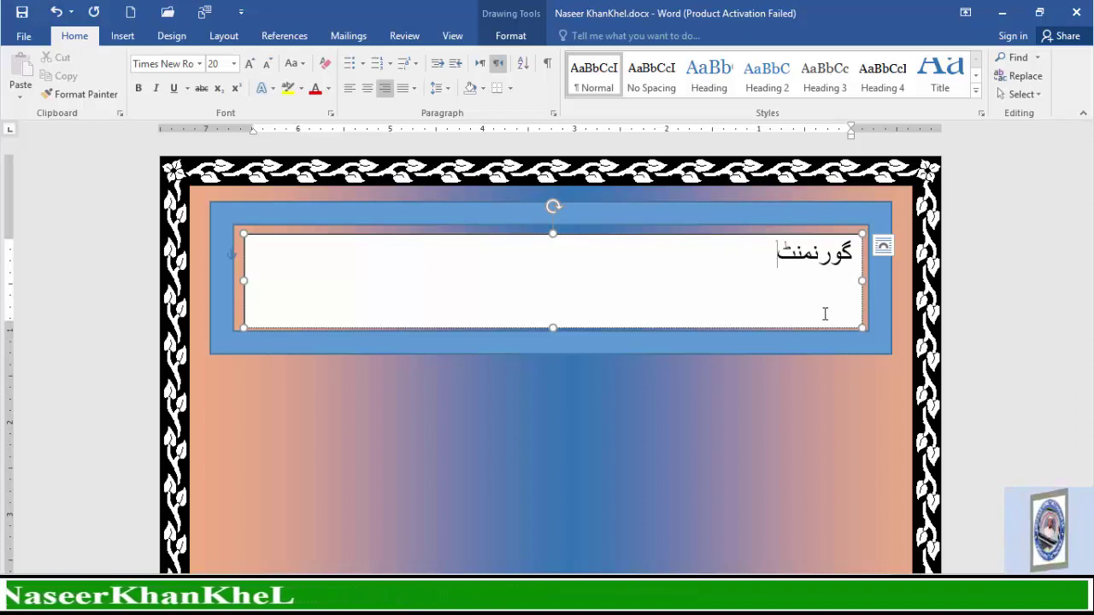
type(" ہائی سکول سوریزئی بالا")
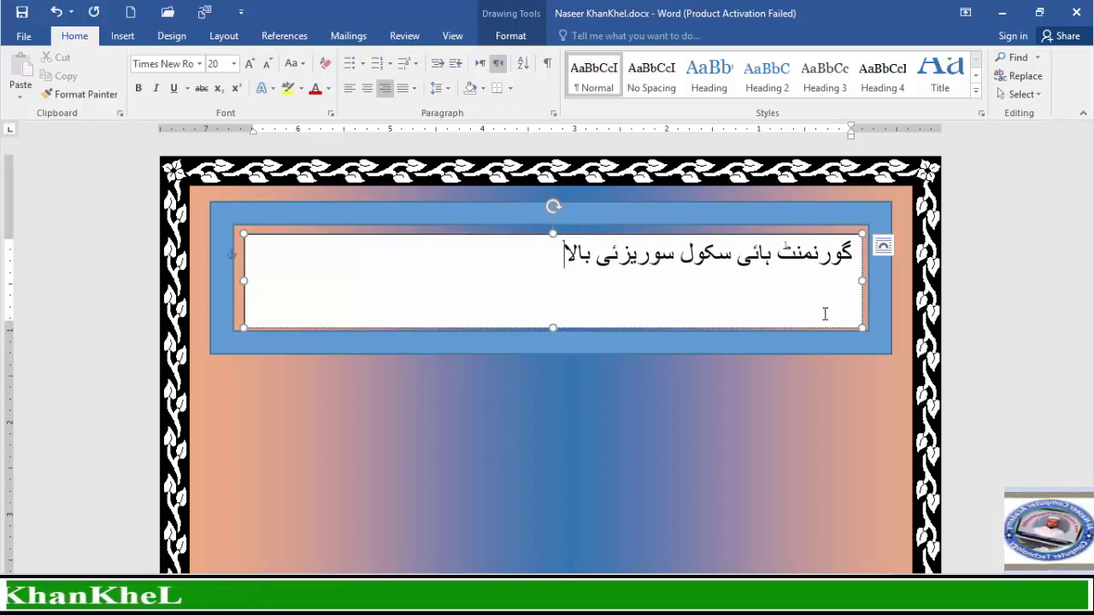
Step: Enlarge the whole Urdu school heading to 36 pt
key("shift+Right")
key("shift+Right")
key("shift+Right")
key("shift+Right")
key("shift+Right")
key("shift+Right")
key("shift+Right")
key("shift+Right")
key("shift+Right")
key("shift+Right")
key("shift+Right")
key("shift+Right")
key("shift+Right")
key("shift+Right")
key("shift+Right")
key("shift+Right")
key("shift+Right")
key("shift+Right")
key("shift+Right")
key("shift+Right")
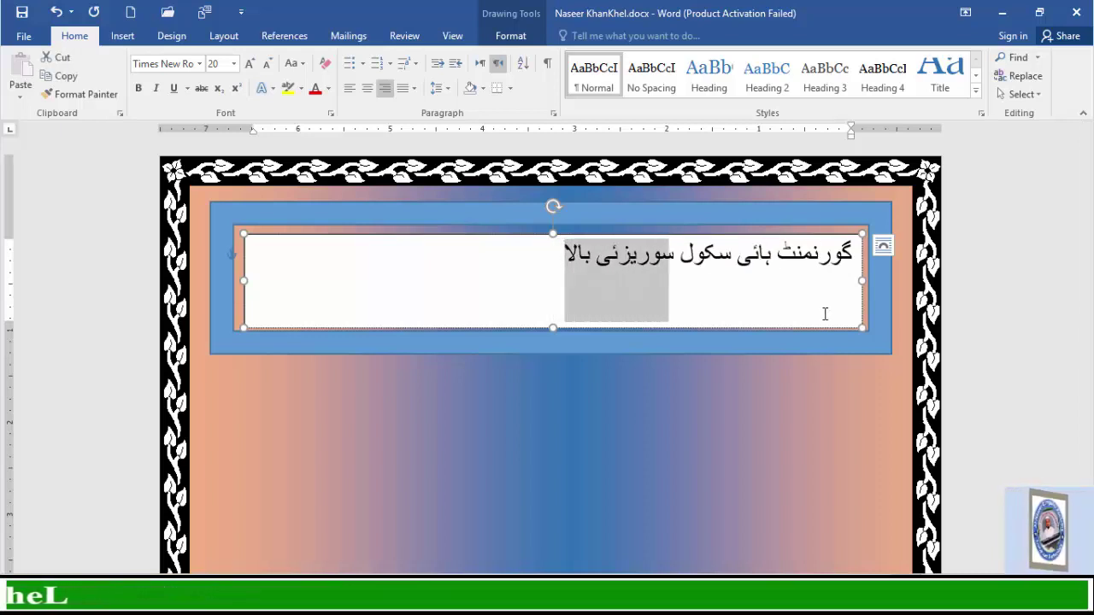
key("shift+Right")
key("shift+Right")
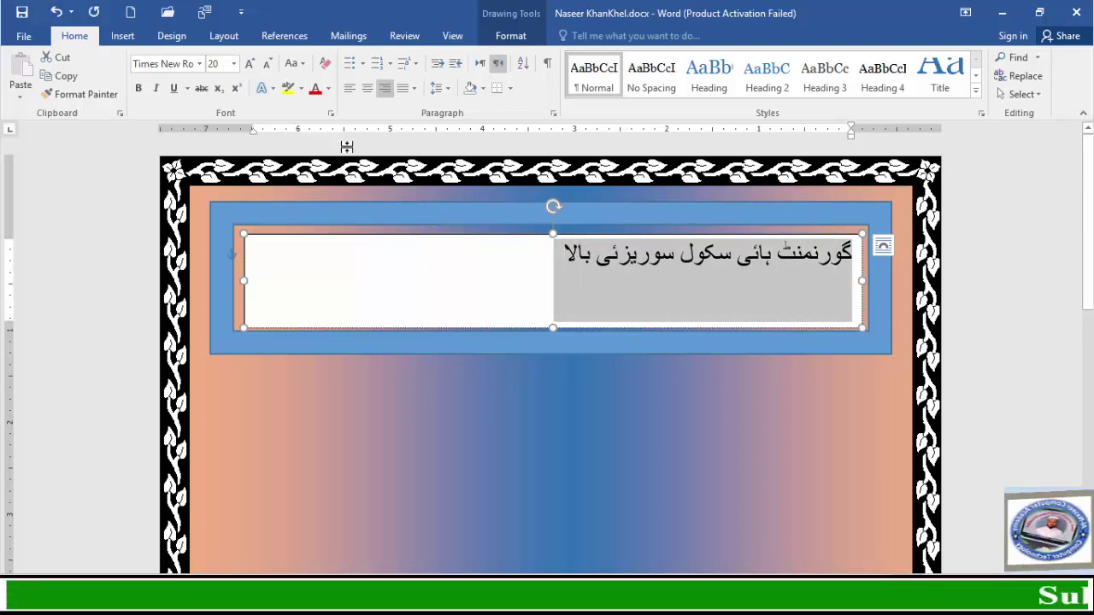
left_click(249, 64)
left_click(248, 64)
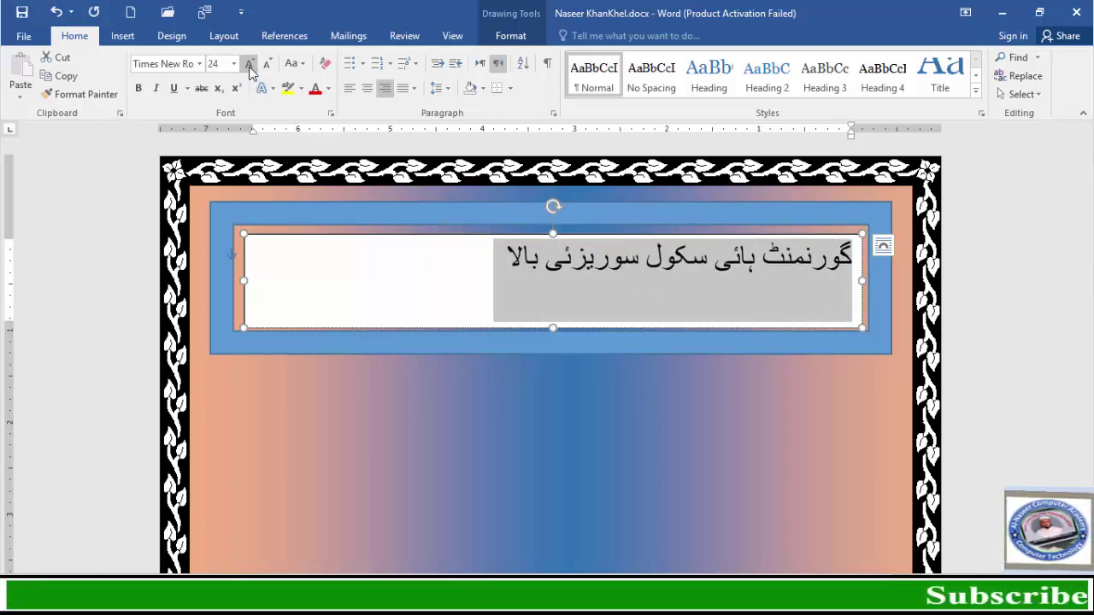
left_click(249, 64)
left_click(249, 64)
left_click(248, 64)
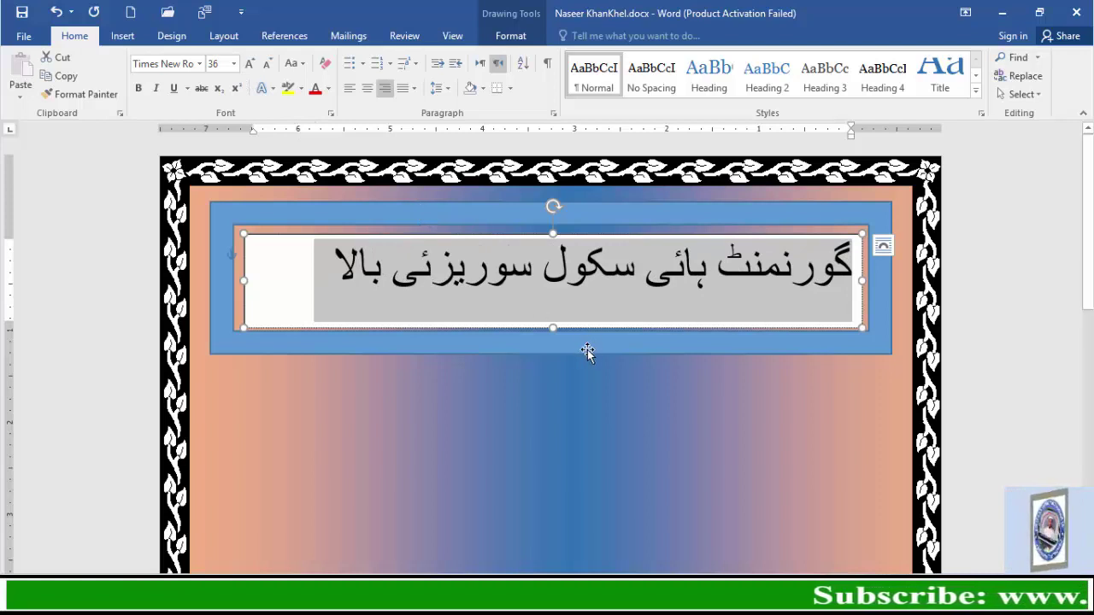
Step: Shrink the heading's text box to about 6.14" wide and 0.84" high and reposition it centrally inside the frame
left_click_drag(550, 325, 557, 311)
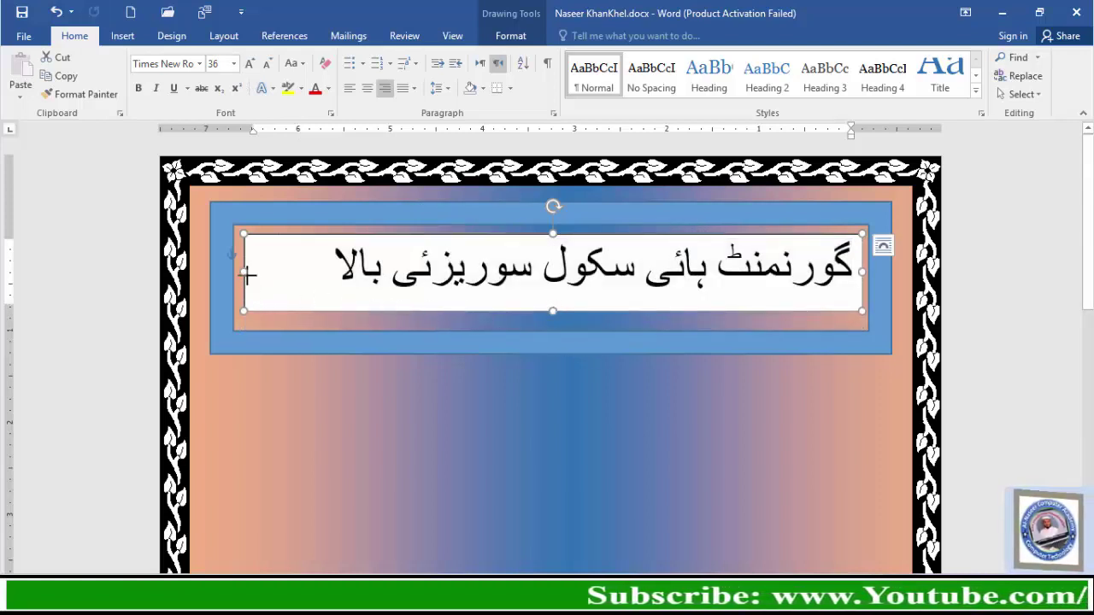
left_click_drag(247, 274, 297, 282)
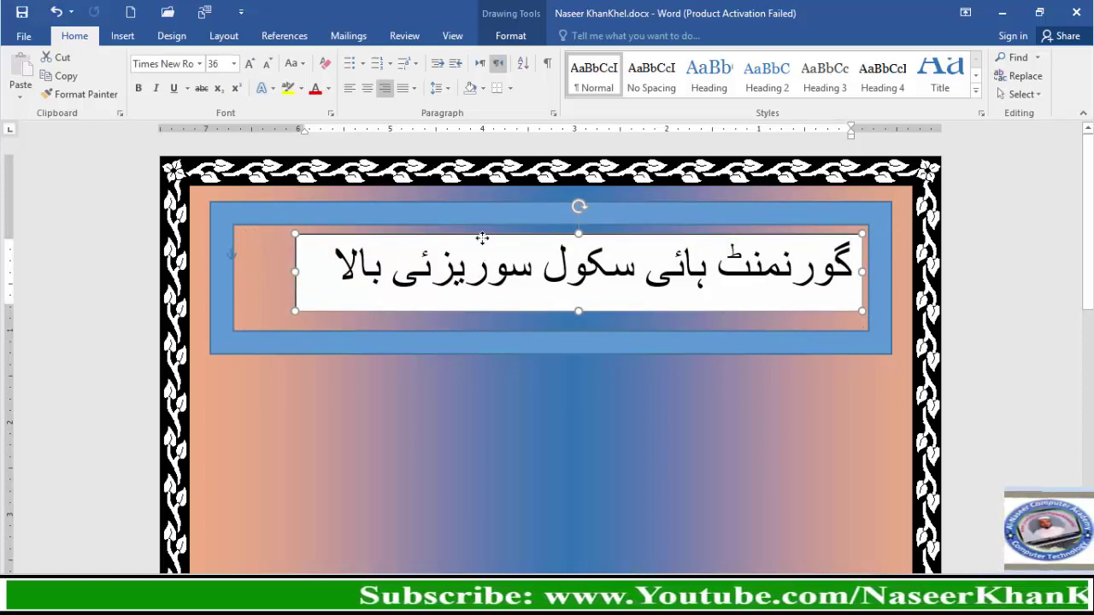
left_click_drag(488, 240, 469, 246)
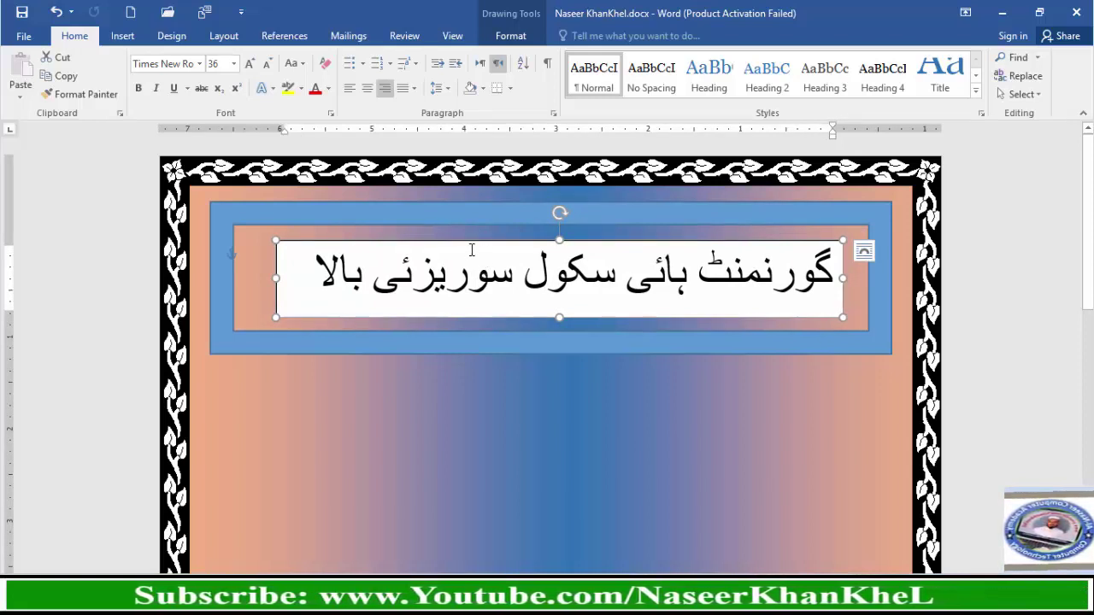
Step: Remove the fill and the outline from the heading's text box
left_click(511, 36)
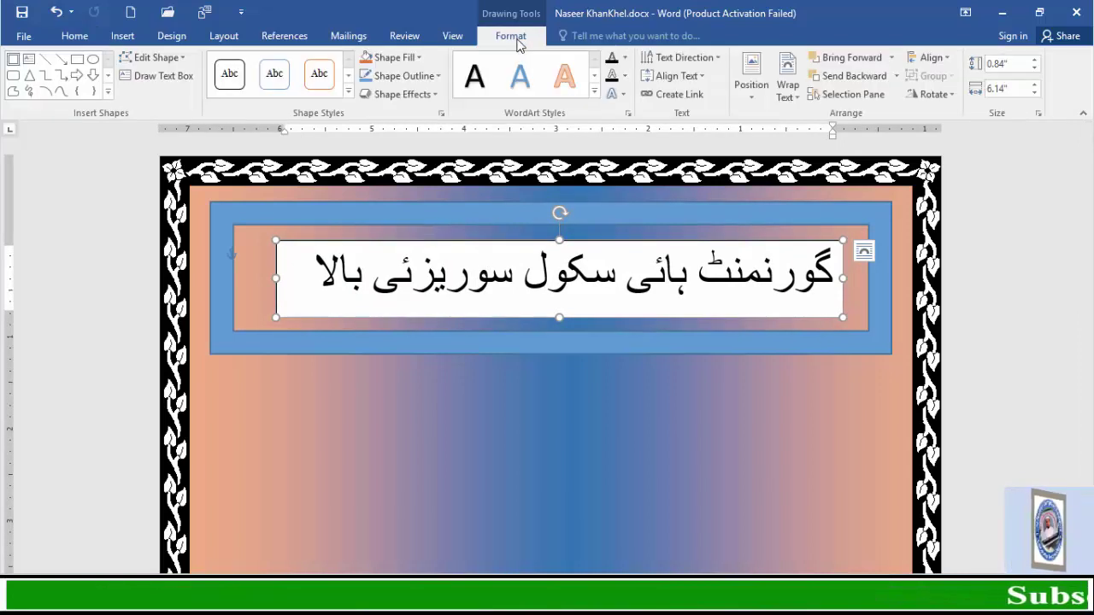
left_click(422, 61)
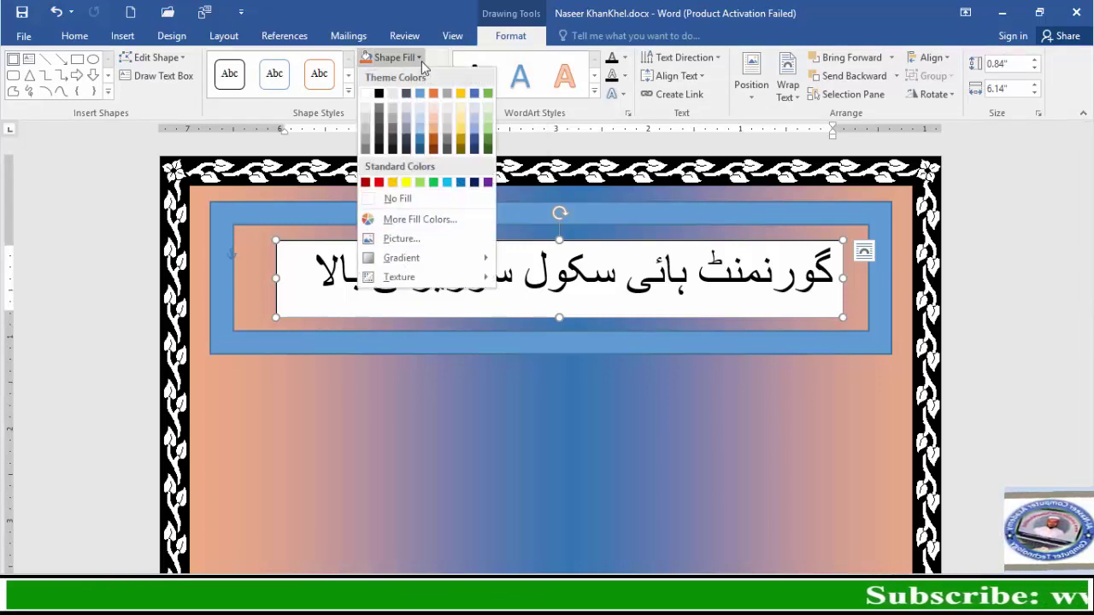
left_click(416, 202)
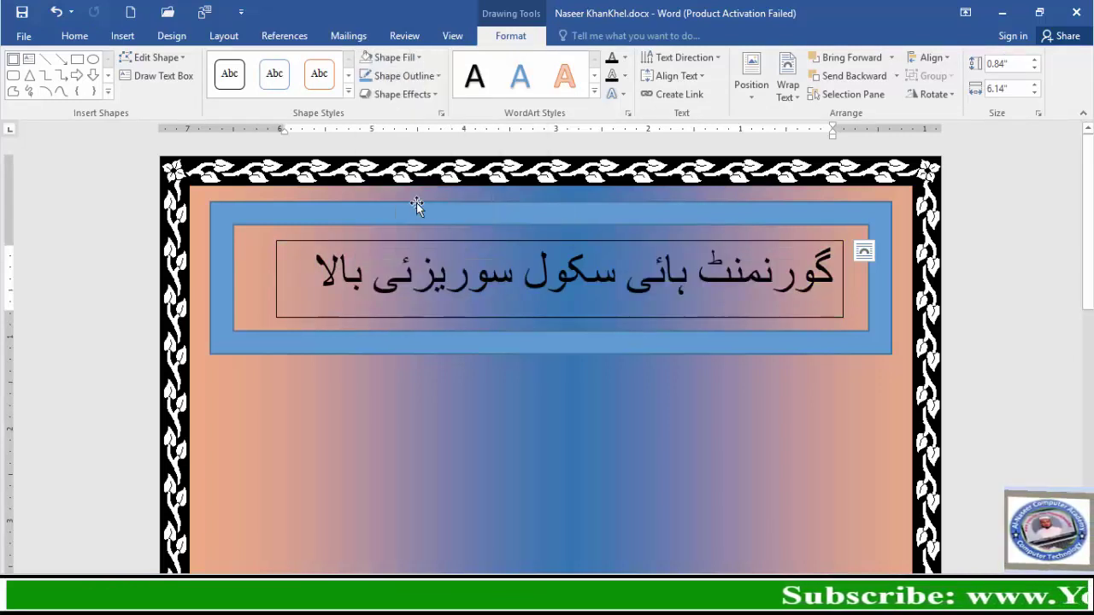
left_click(440, 77)
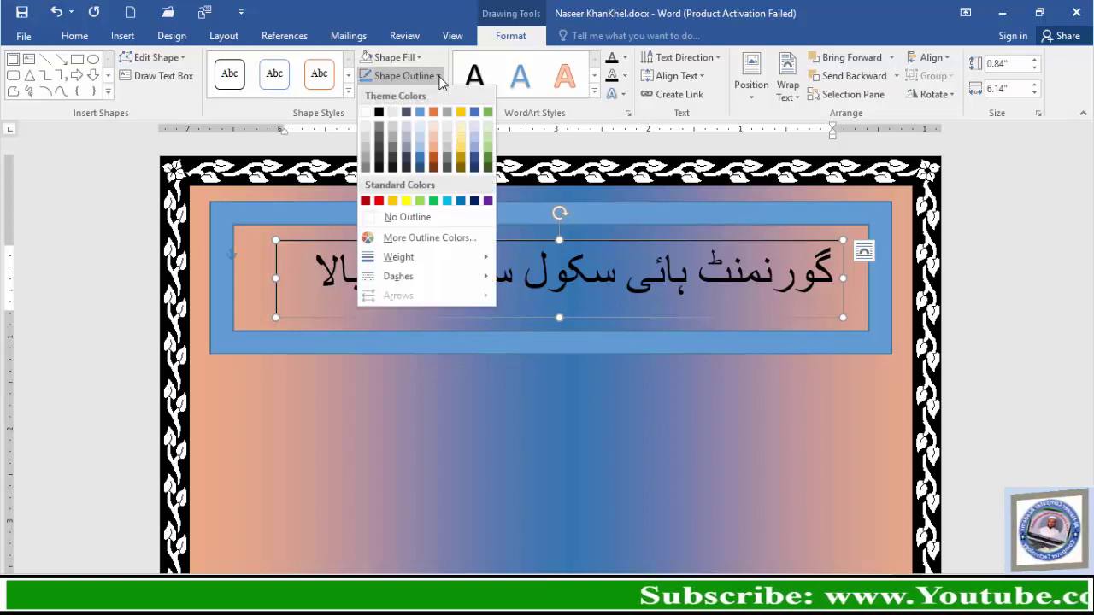
left_click(425, 219)
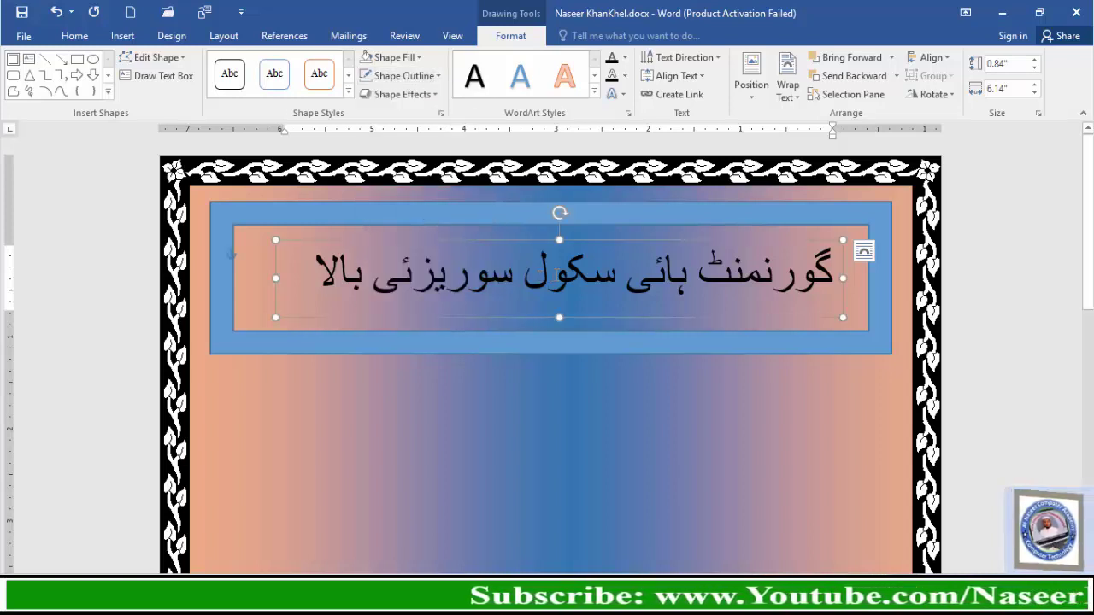
Step: Make the entire Urdu school heading bold
double_click(557, 280)
triple_click(557, 280)
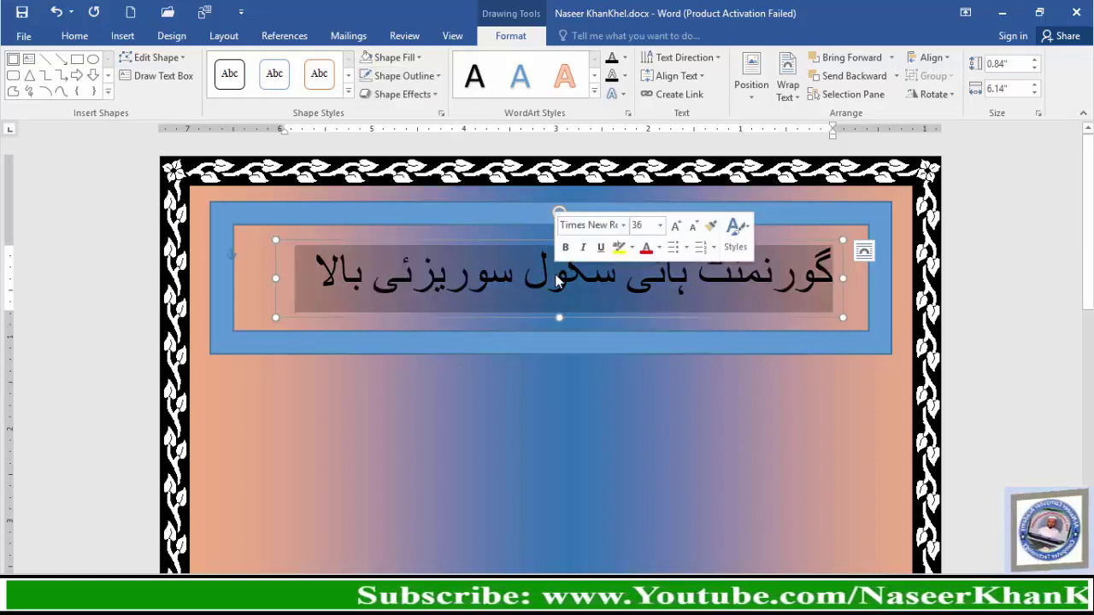
left_click(76, 40)
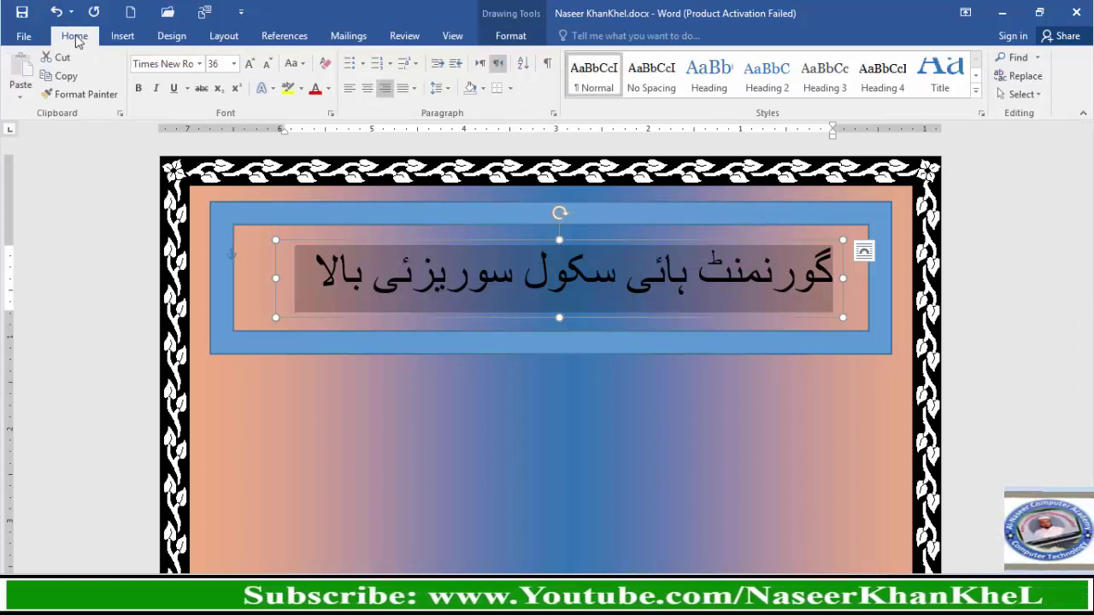
left_click(138, 89)
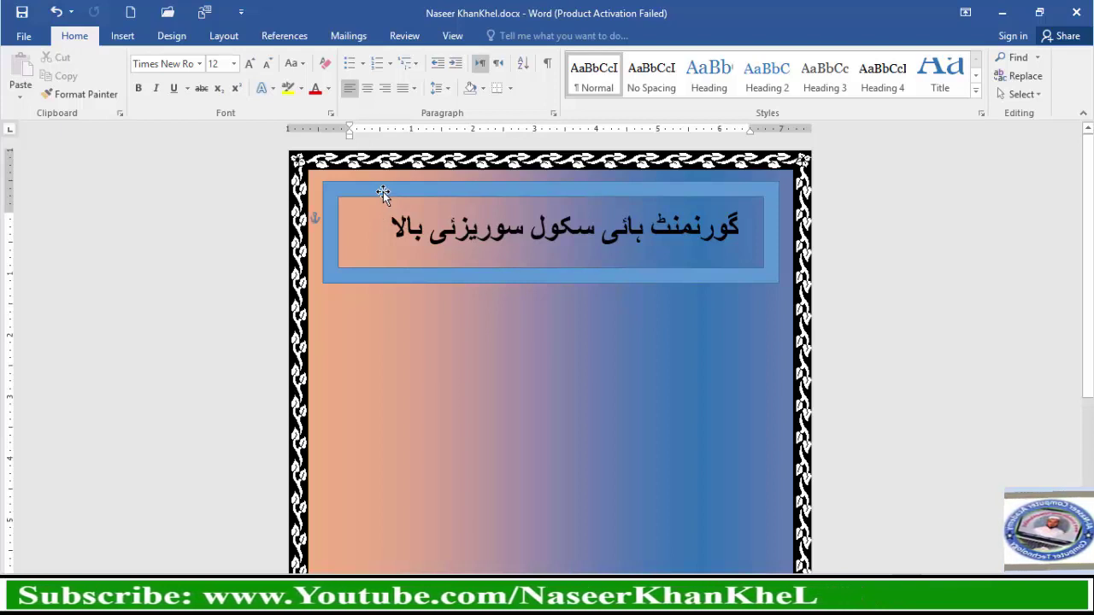
Step: Thicken the band of the blue heading frame slightly and give the frame an inner bottom shadow
left_click(383, 192)
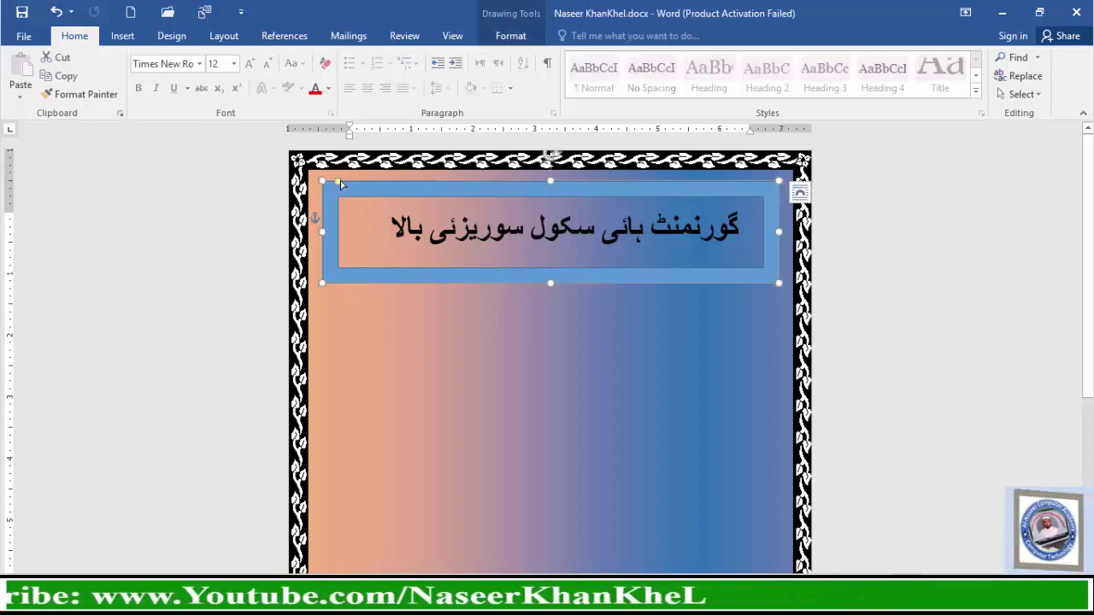
left_click_drag(340, 181, 345, 182)
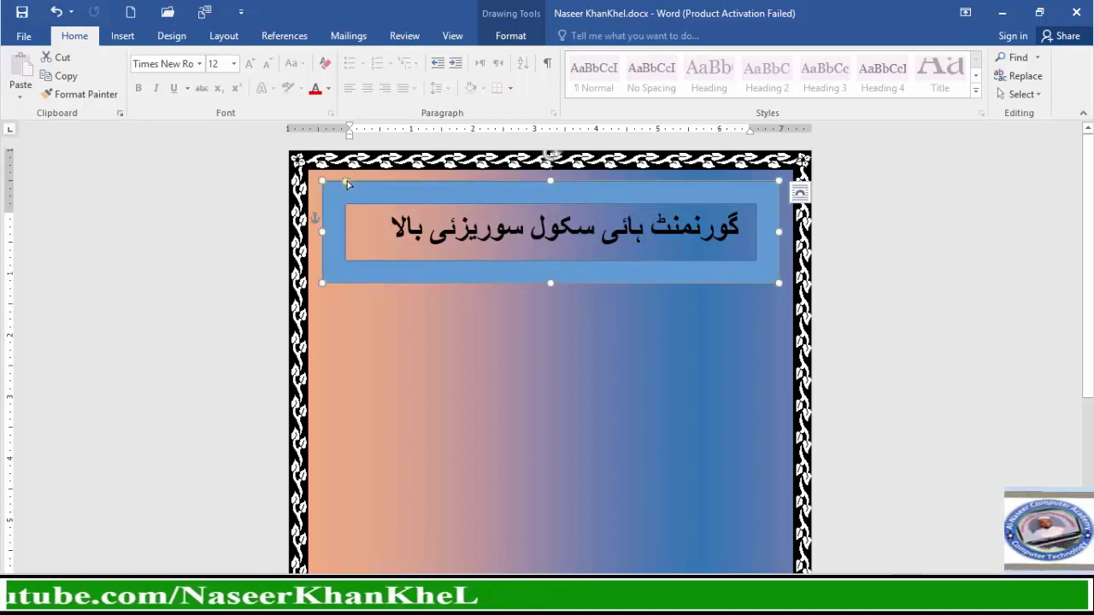
left_click(516, 39)
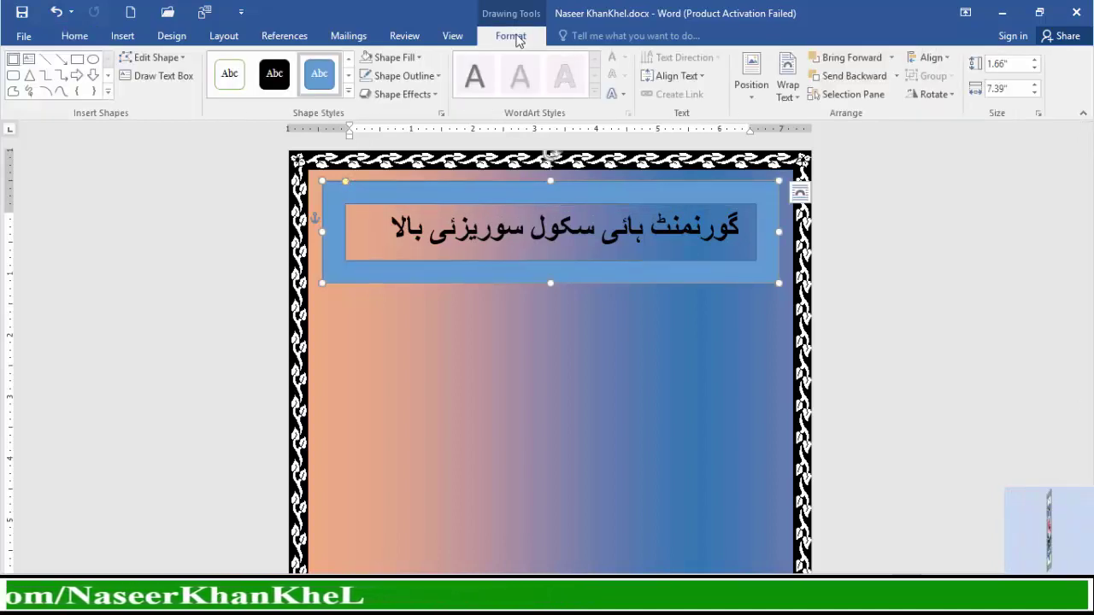
left_click(432, 95)
mouse_move(435, 178)
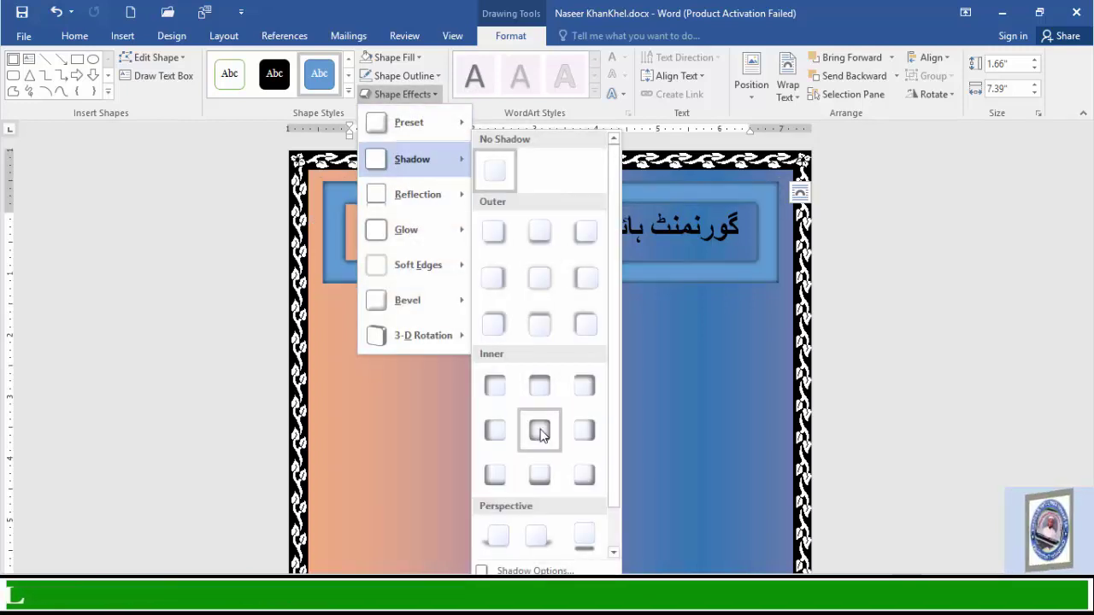
left_click(539, 470)
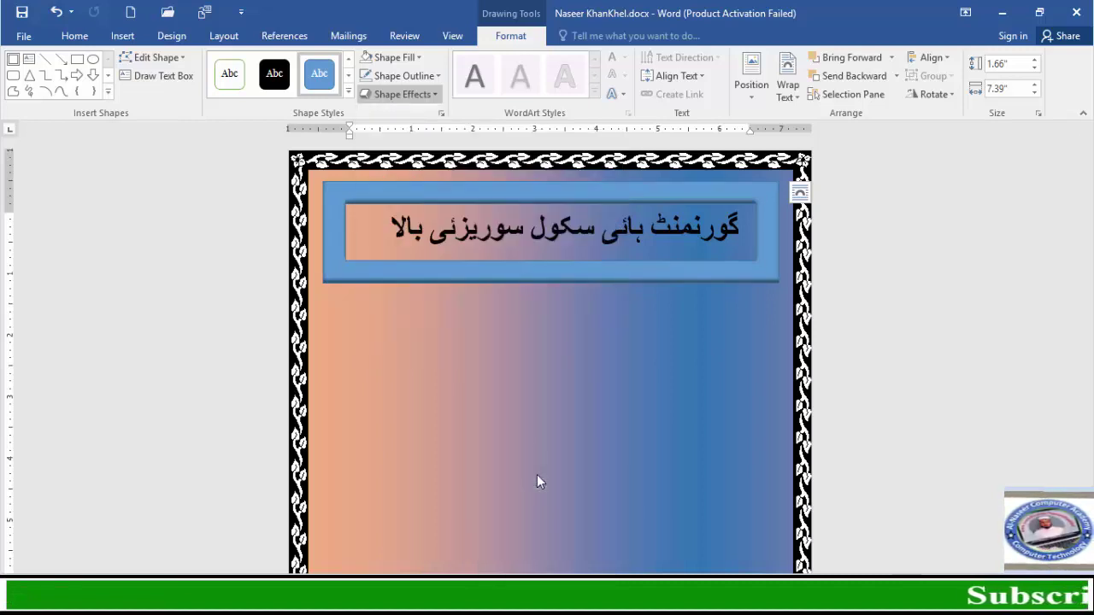
Step: Apply the Art Deco bevel effect to the blue heading frame
left_click(436, 96)
mouse_move(462, 303)
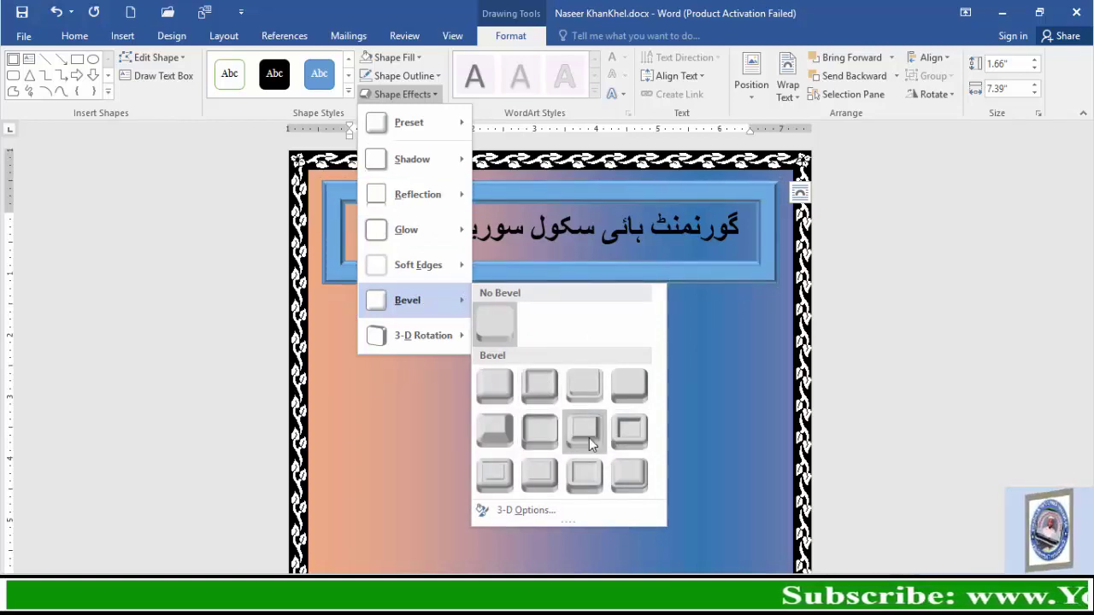
left_click(619, 480)
Step: Center the Urdu heading within its text box and narrow the box to about 6.2" wide
left_click(523, 230)
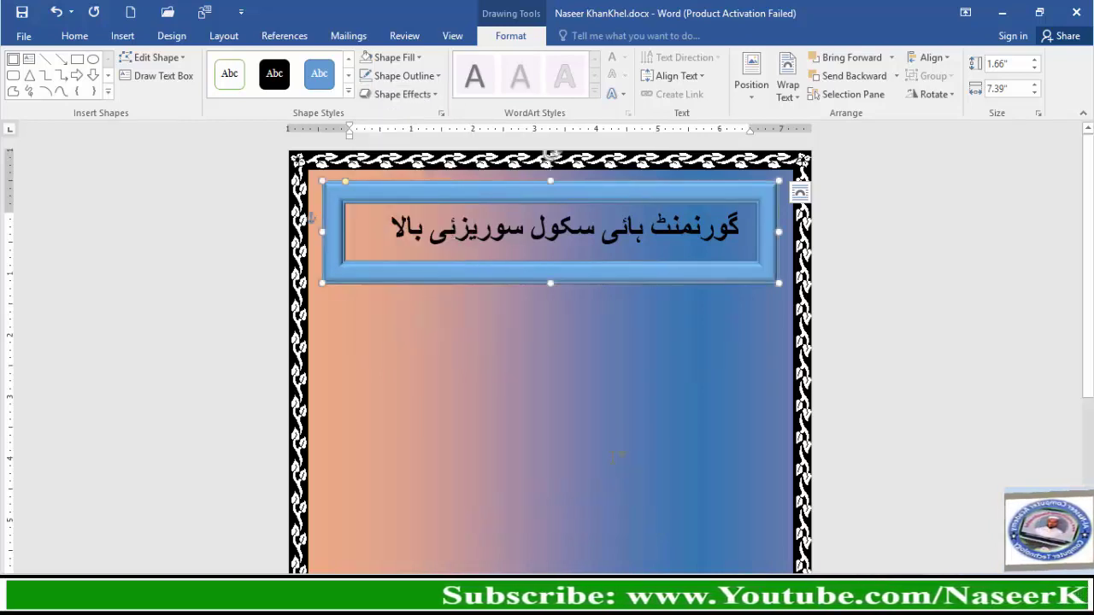
double_click(521, 229)
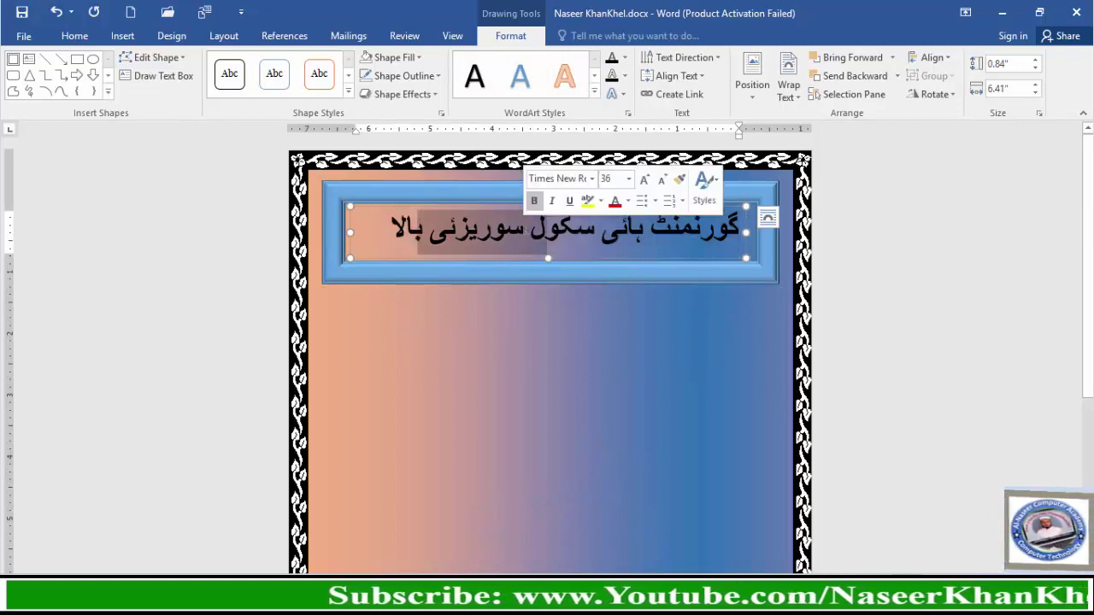
double_click(522, 229)
triple_click(524, 231)
double_click(524, 232)
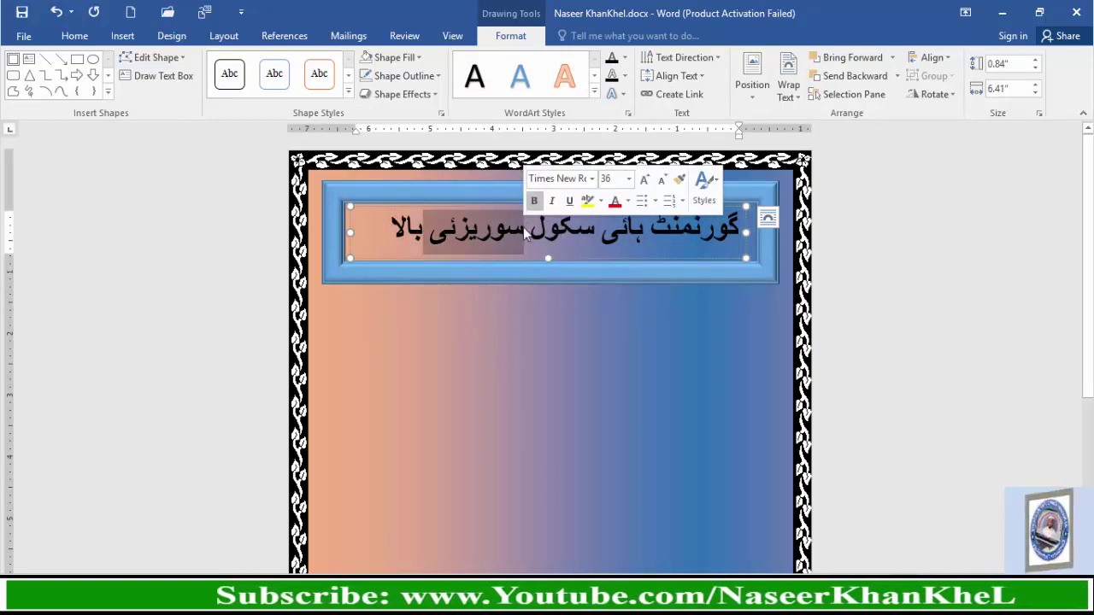
double_click(524, 231)
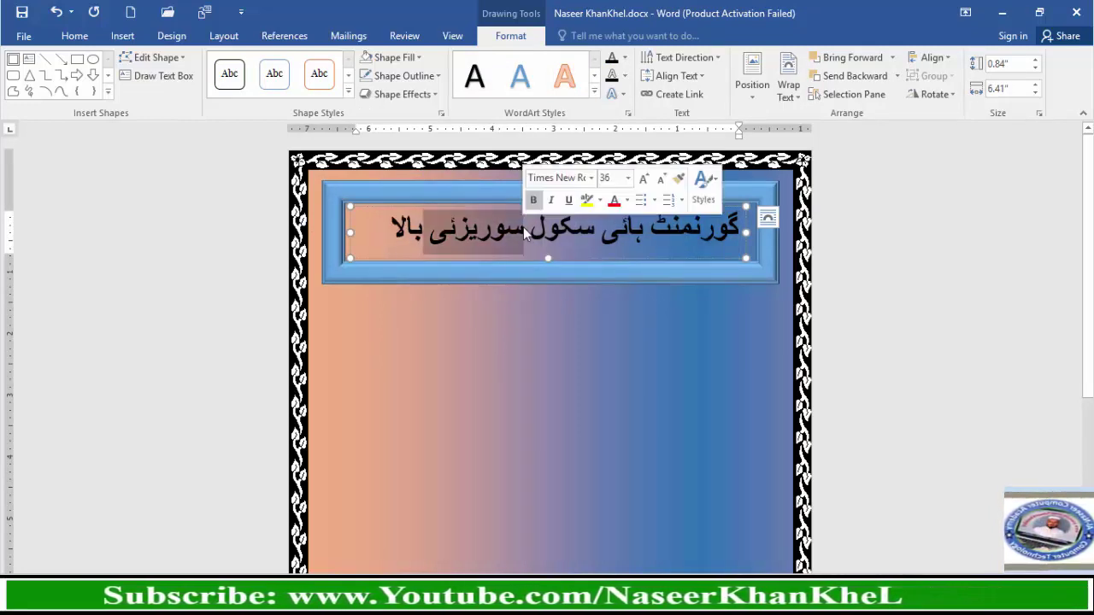
triple_click(524, 232)
key("ctrl+e")
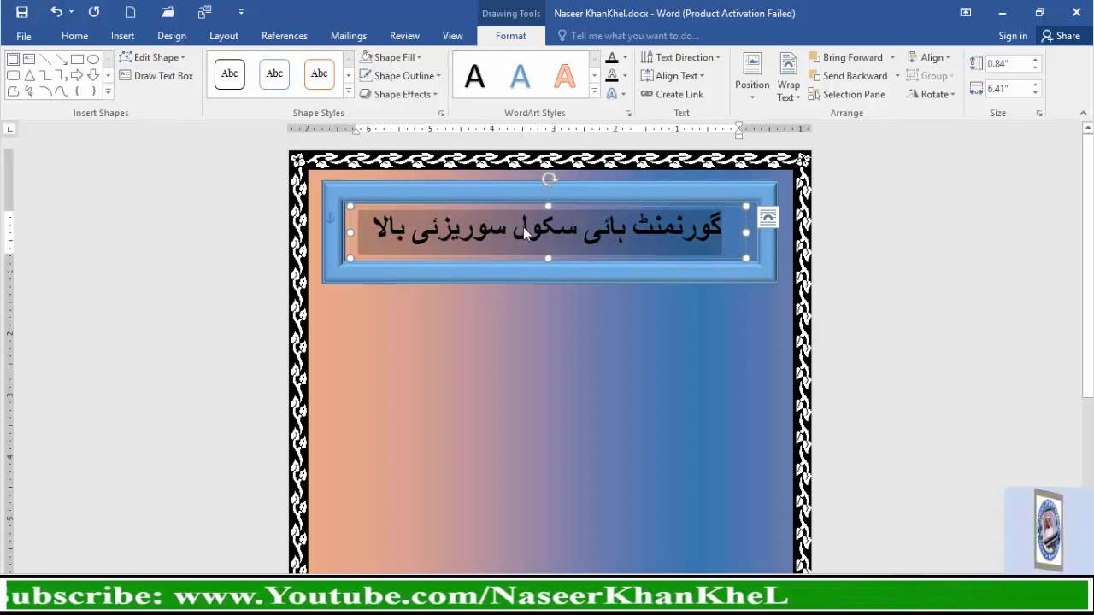
left_click(352, 230)
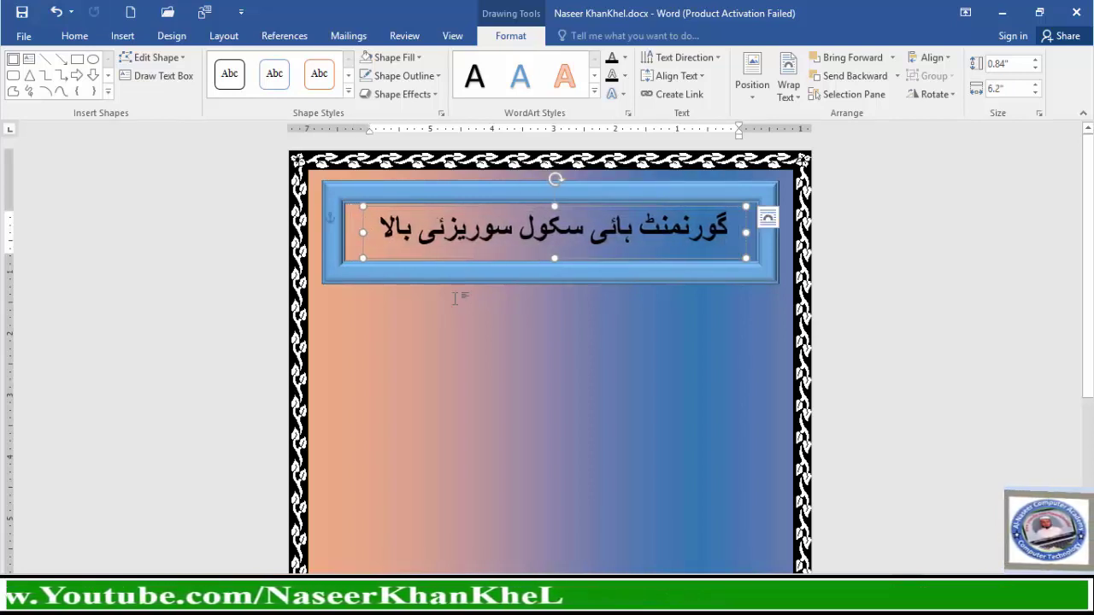
Step: Insert GHS Logo.png from the Desktop below the heading frame and shrink it to about 1.2" wide and 1.31" high
left_click(530, 376)
double_click(394, 324)
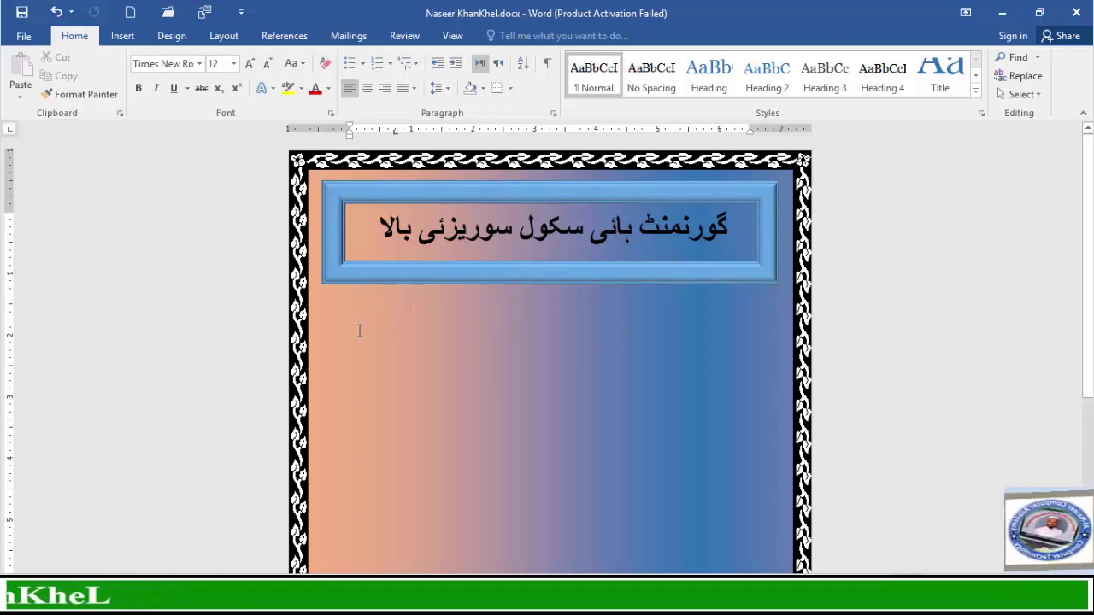
left_click(124, 36)
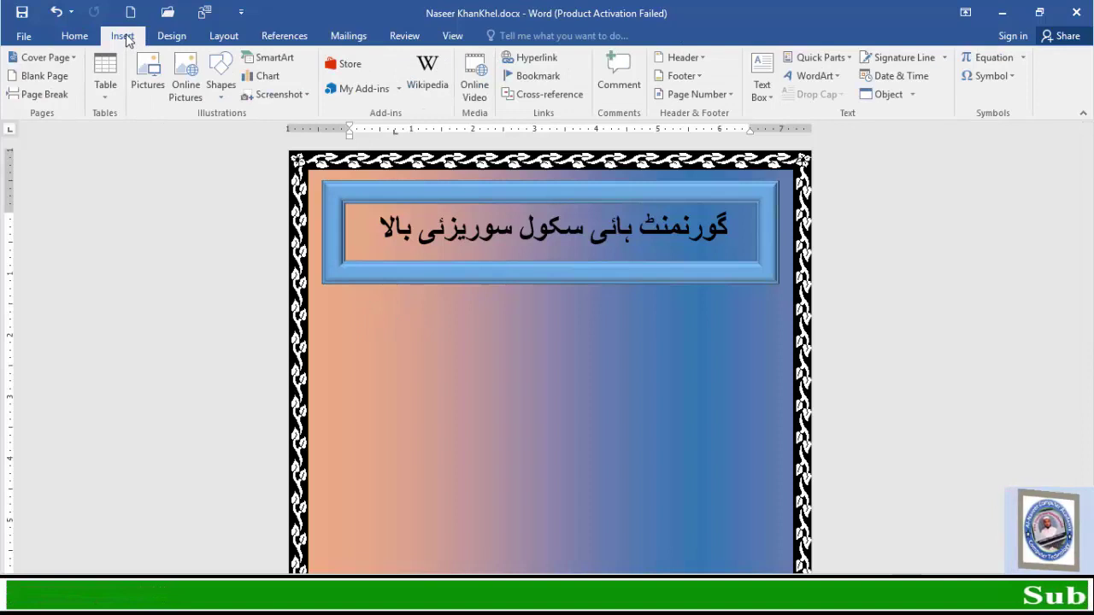
left_click(147, 81)
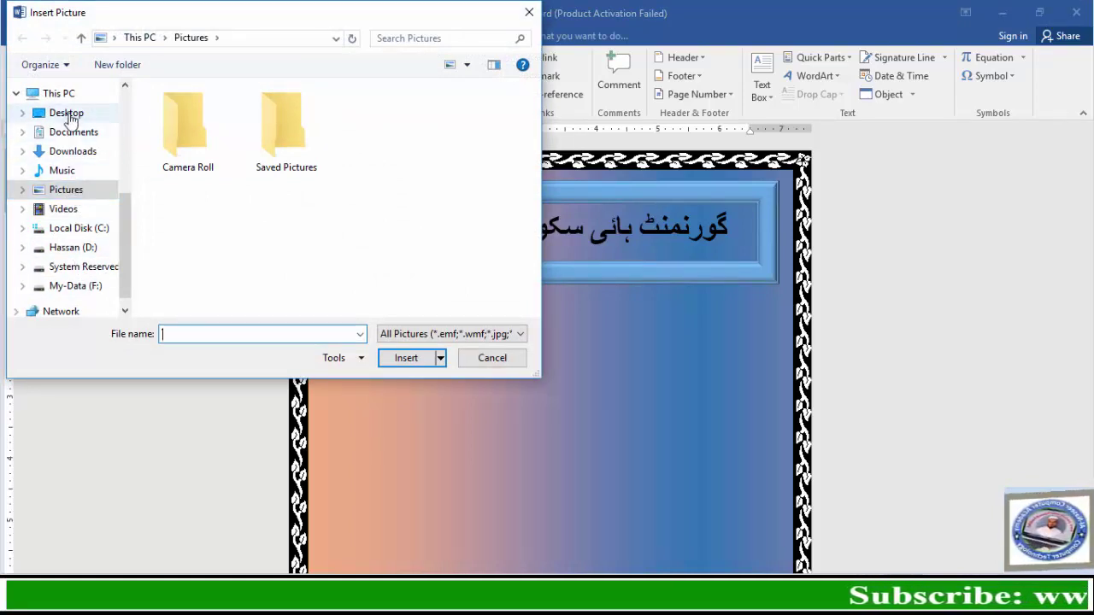
left_click(68, 115)
left_click(469, 133)
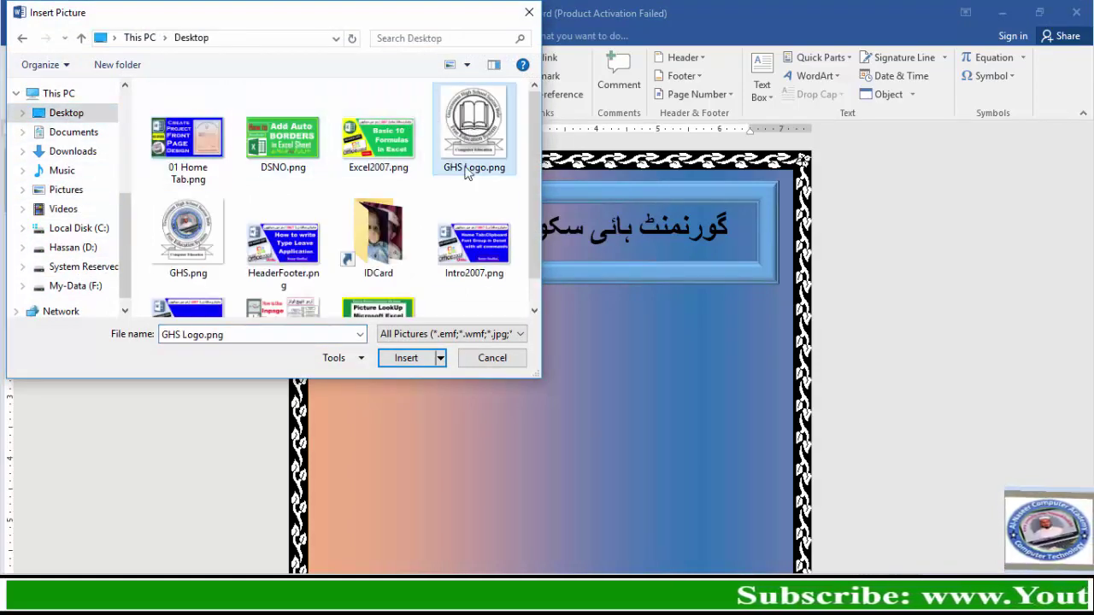
left_click(408, 359)
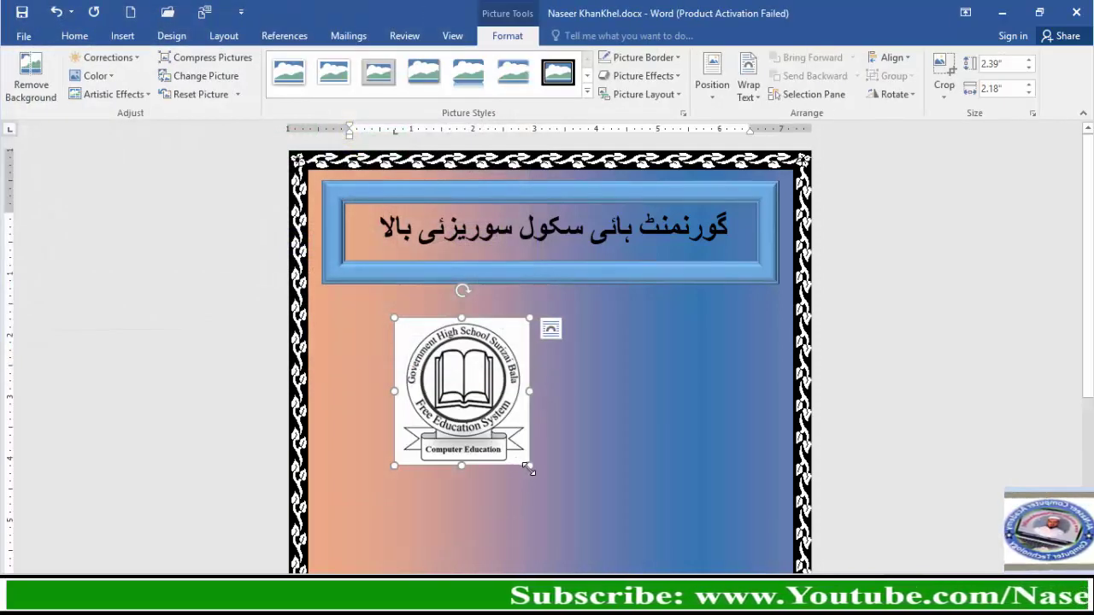
left_click_drag(529, 469, 398, 364)
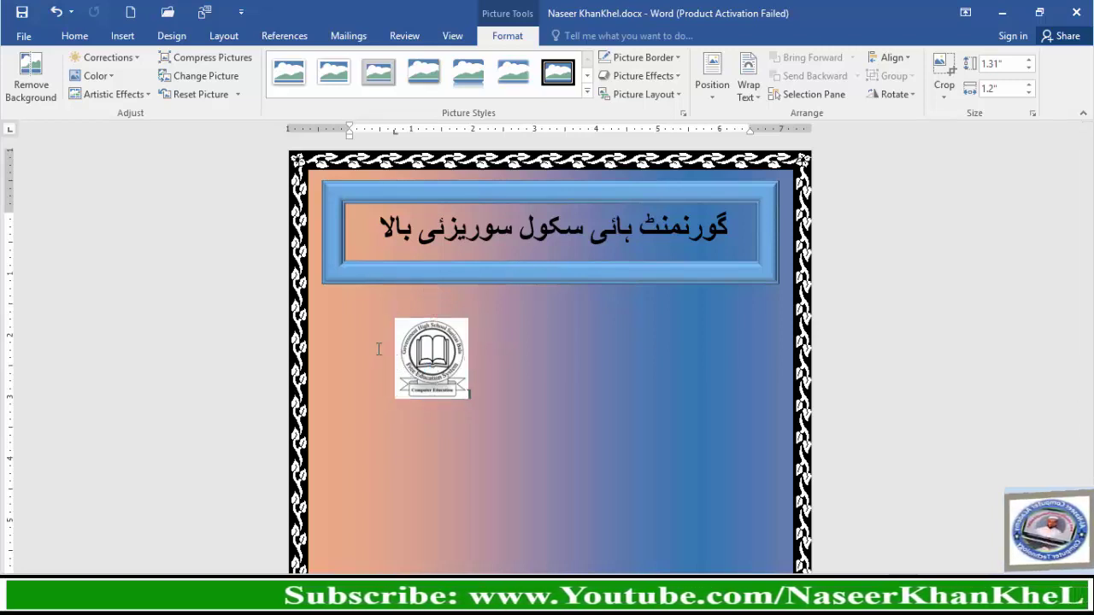
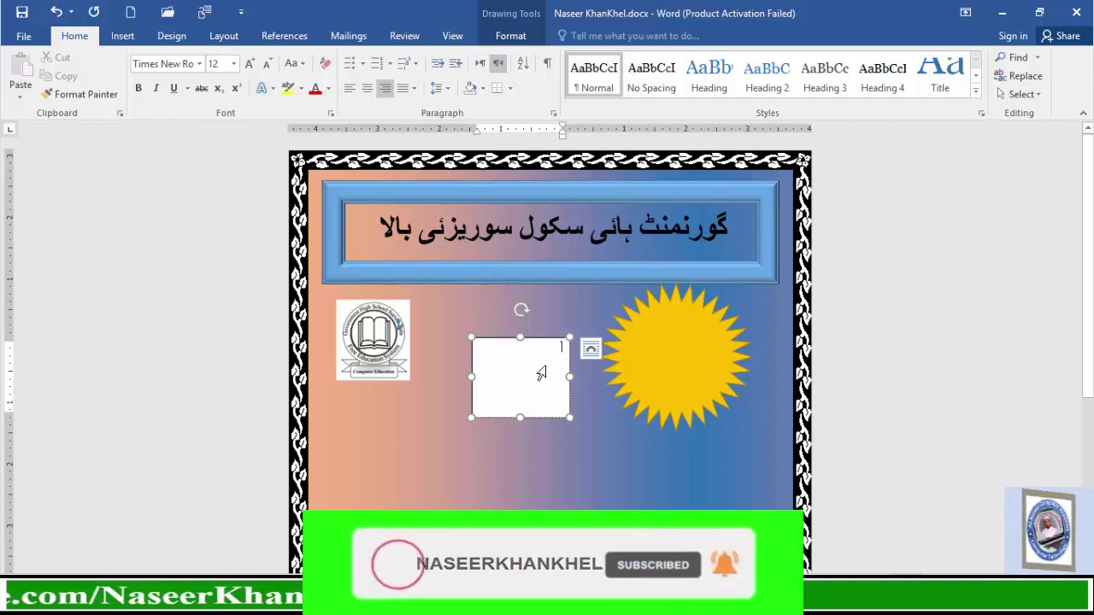
Step: Enter خوشخبری at font size 48 in the new text box and widen the box so the word fits on one line
left_click(249, 65)
left_click(250, 66)
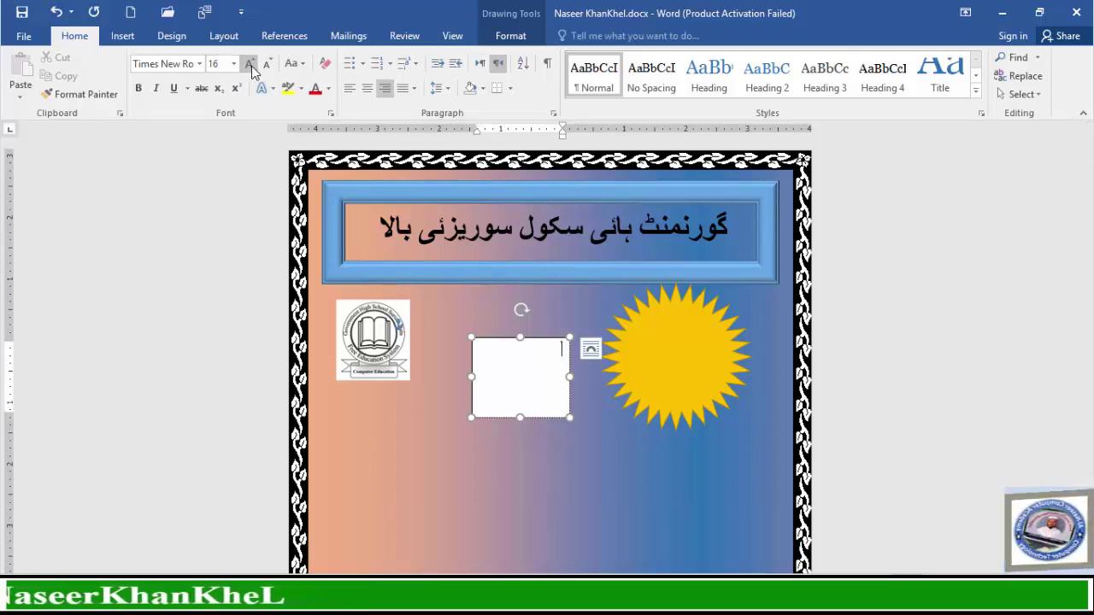
left_click(250, 66)
left_click(250, 65)
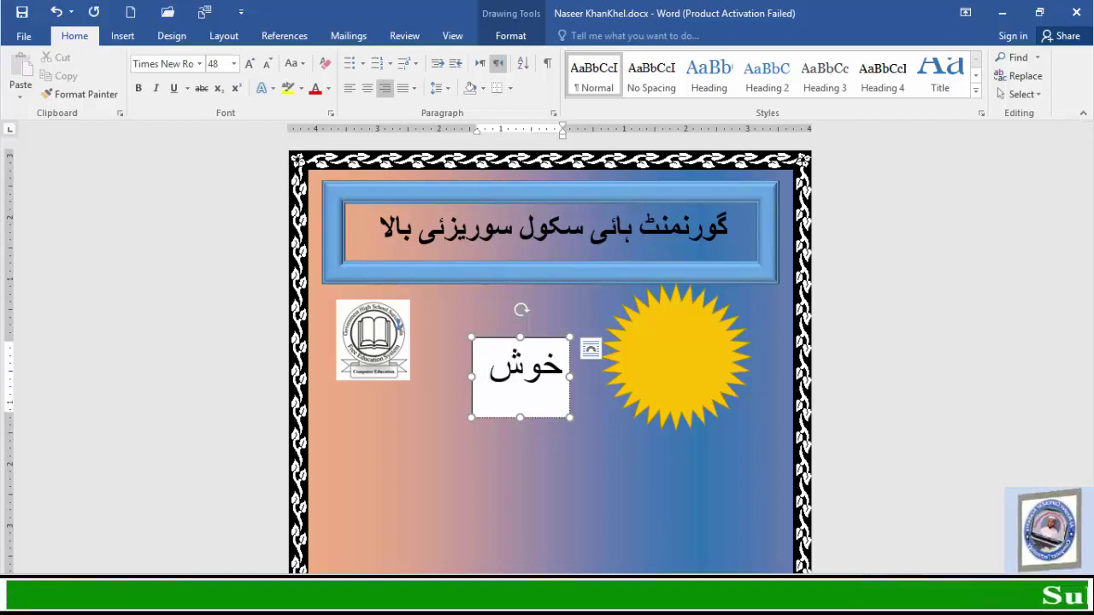
type("خ")
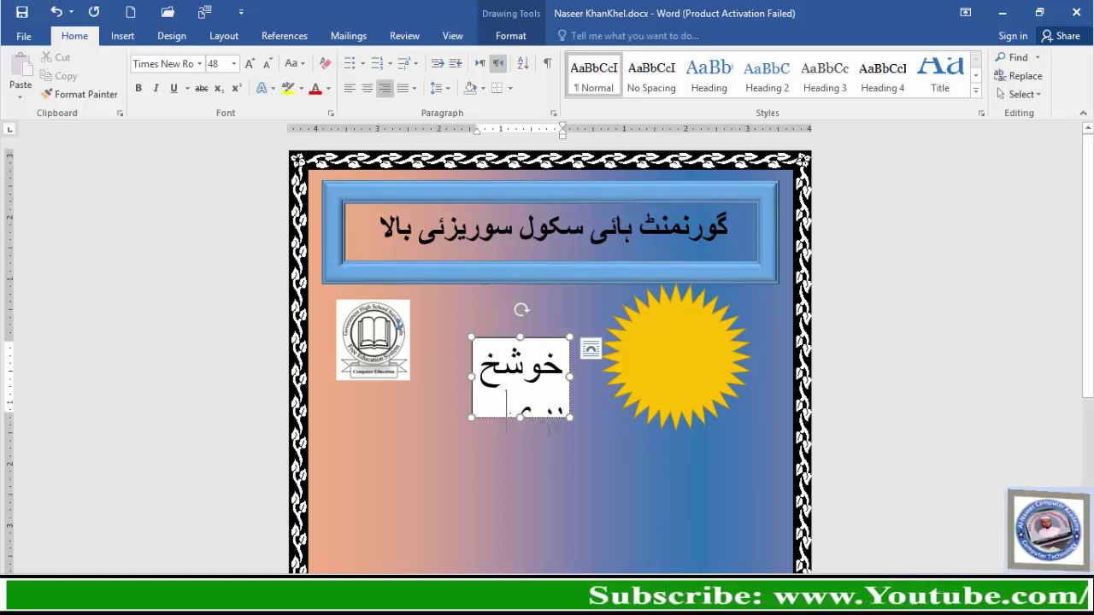
left_click_drag(470, 419, 413, 403)
Step: Set the font of the خوشخبری text to Jameel Noori Nastaleeq
triple_click(493, 373)
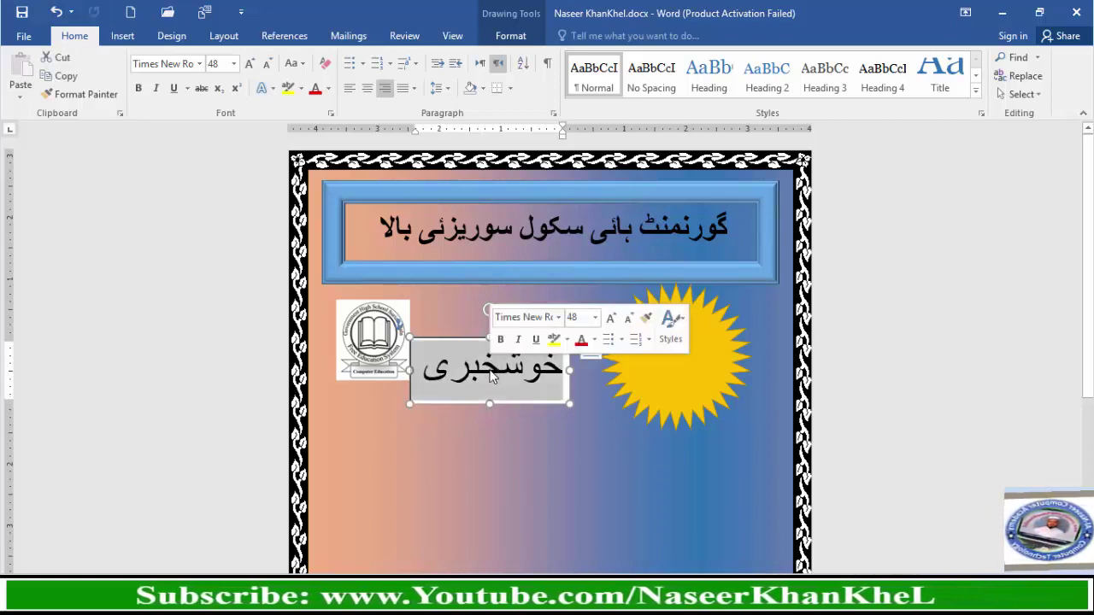
left_click(201, 65)
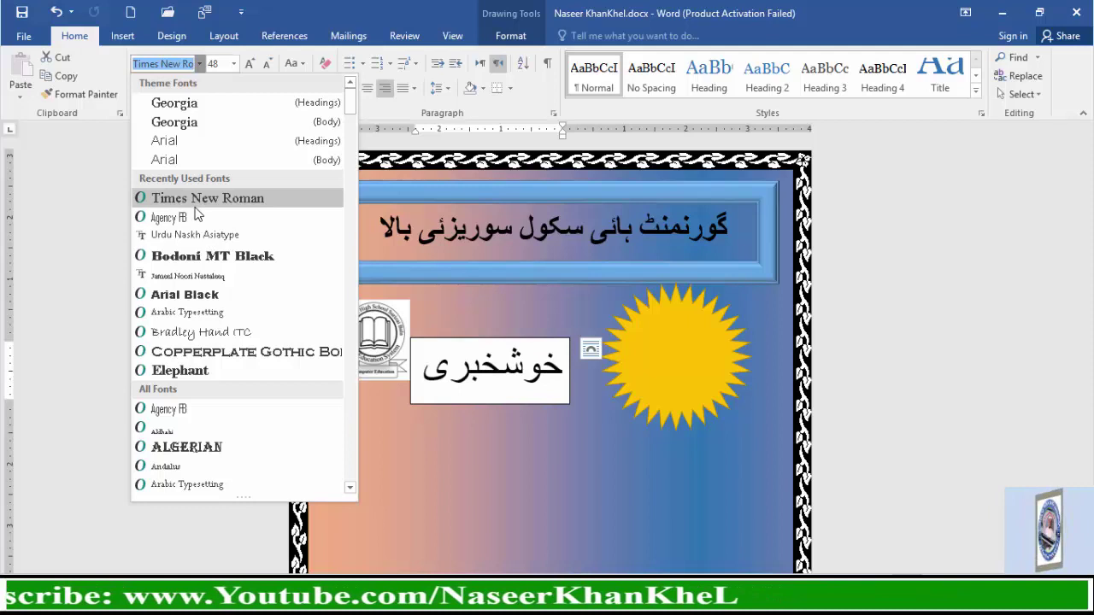
left_click(188, 276)
left_click(486, 378)
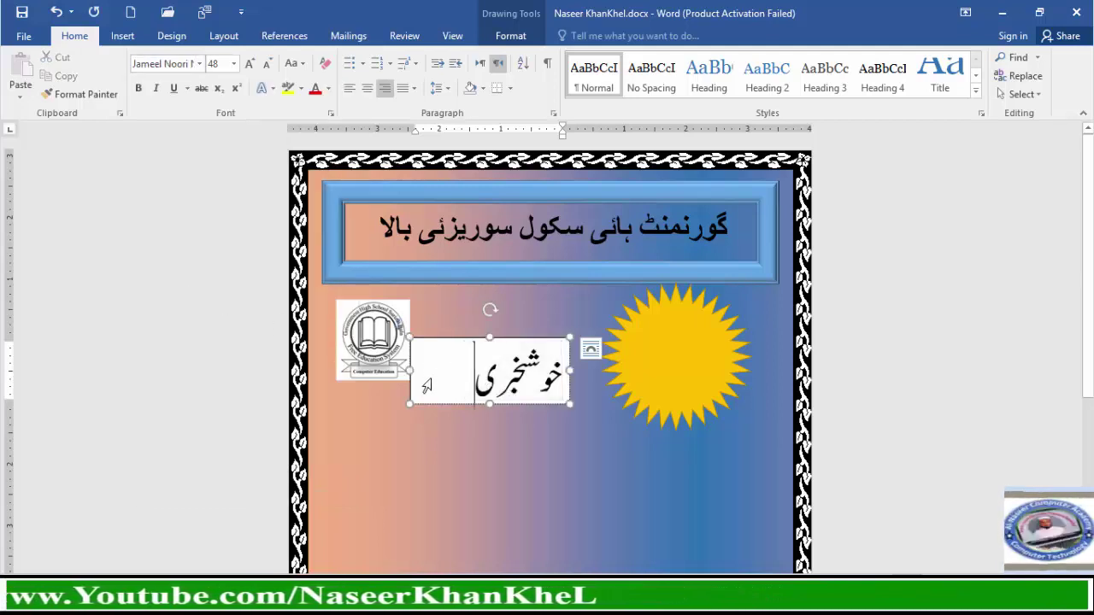
Step: Narrow the خوشخبری text box to about 1.74" wide, move it onto the yellow starburst and tilt it counterclockwise
left_click_drag(427, 373, 478, 373)
left_click(675, 359)
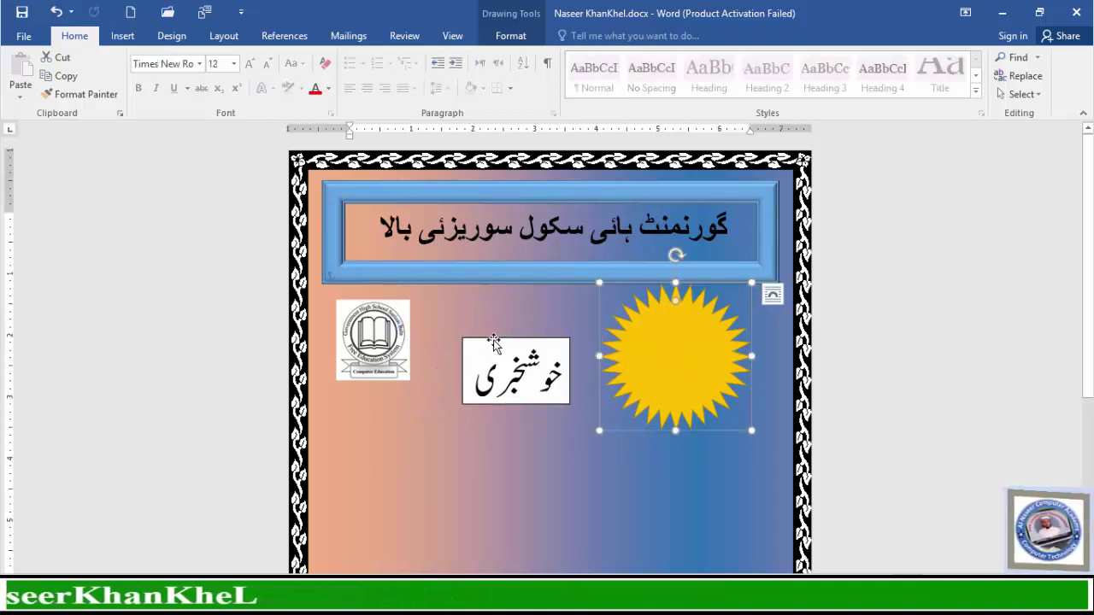
left_click_drag(493, 341, 648, 315)
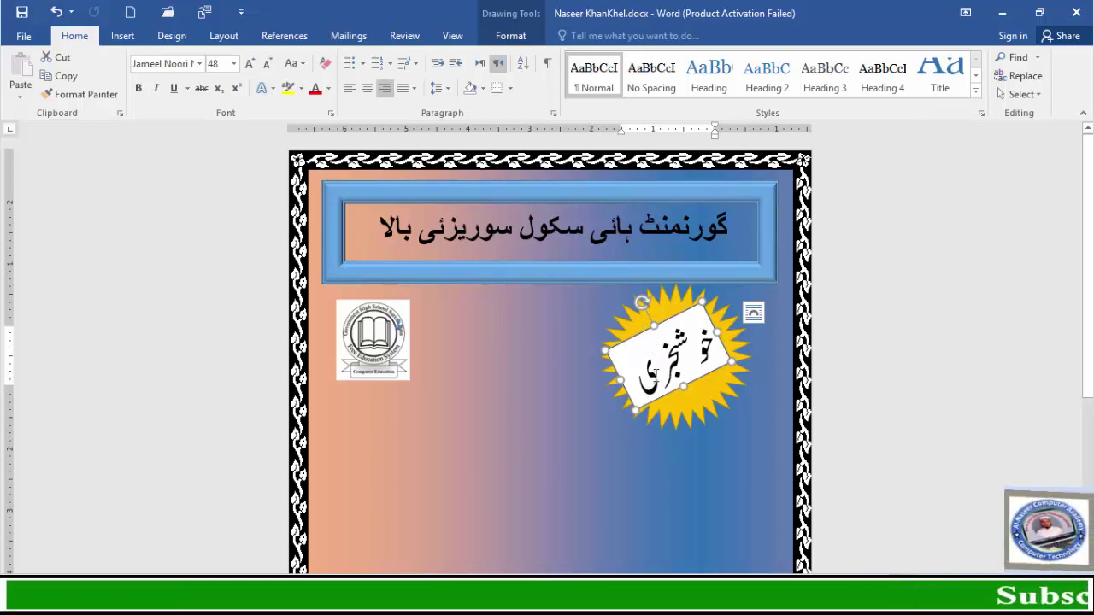
Step: Remove the fill and the outline from the tilted خوشخبری text box on the starburst
left_click(513, 37)
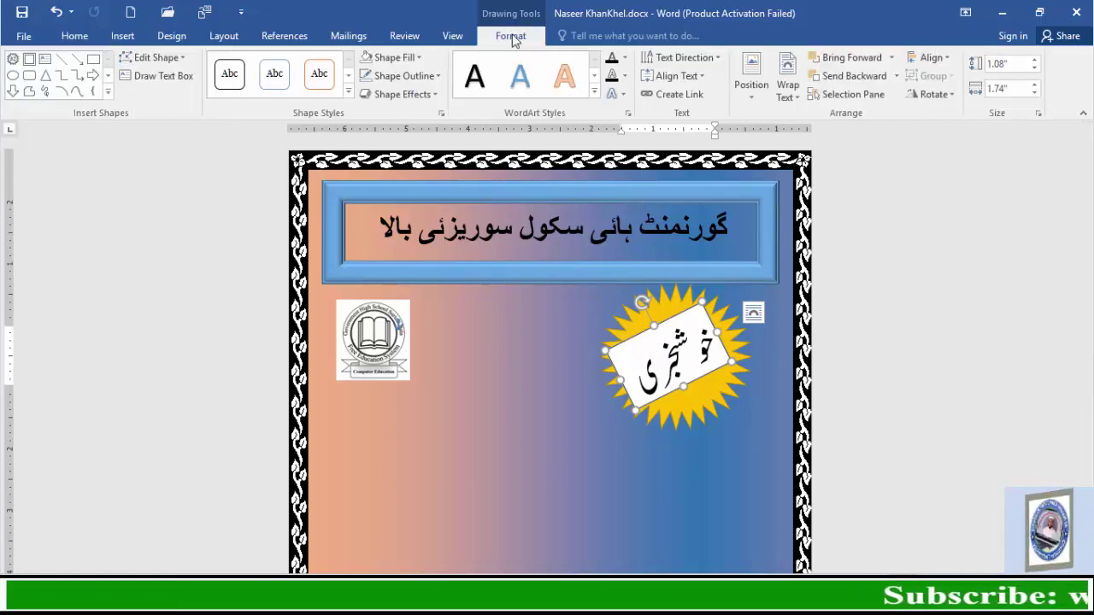
left_click(420, 59)
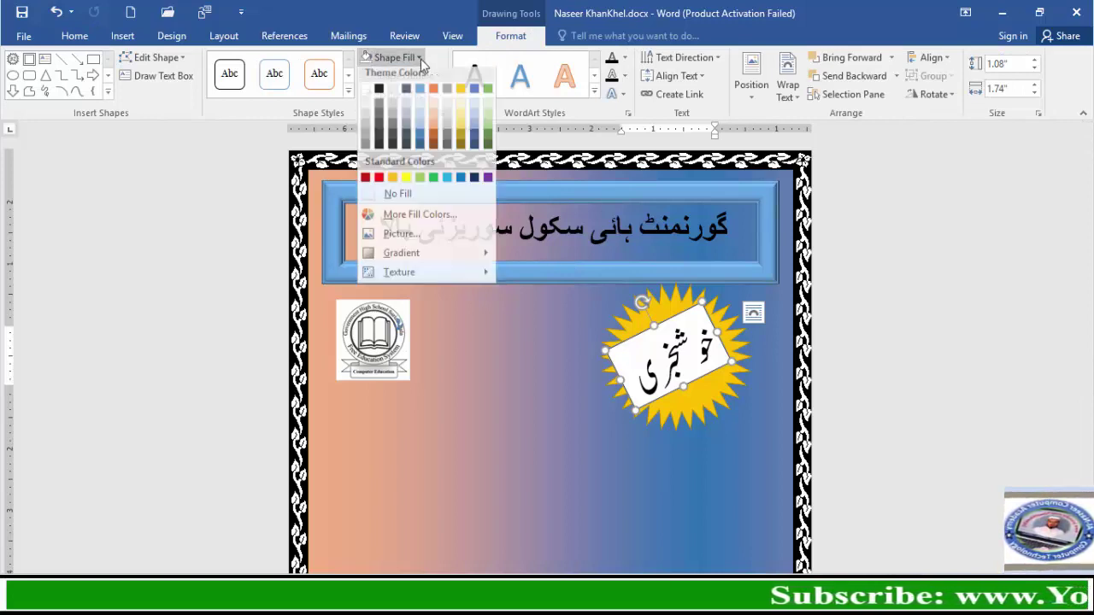
left_click(410, 205)
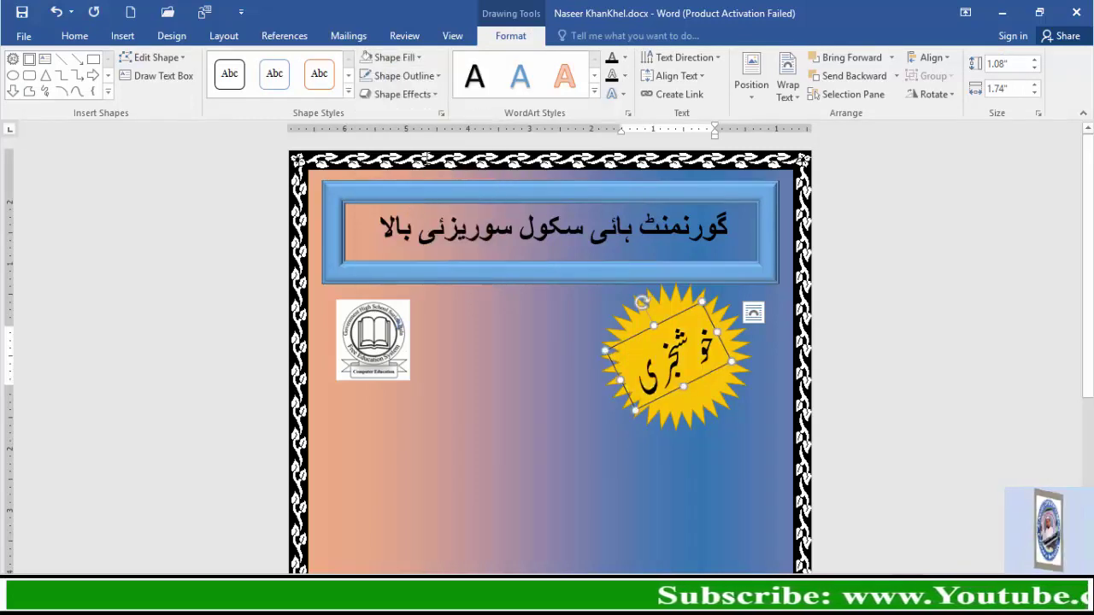
left_click(438, 76)
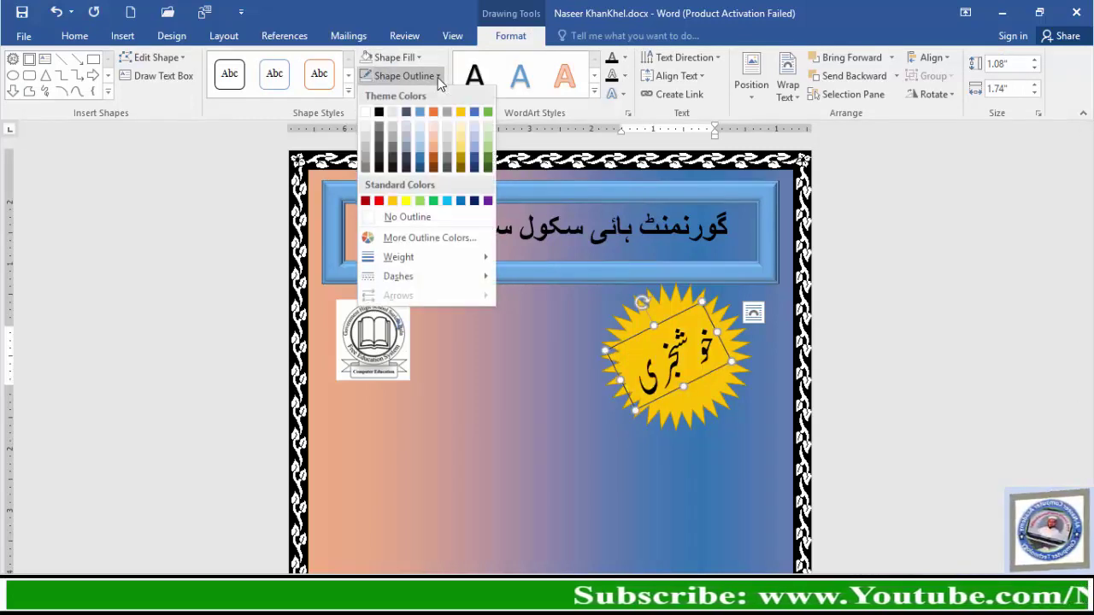
left_click(421, 219)
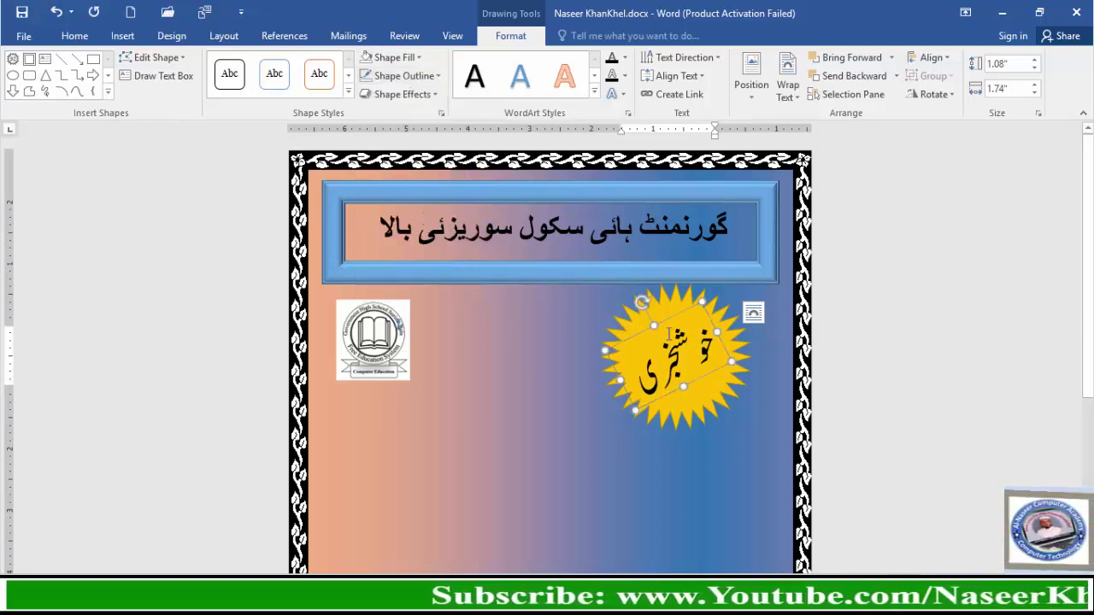
left_click(643, 350)
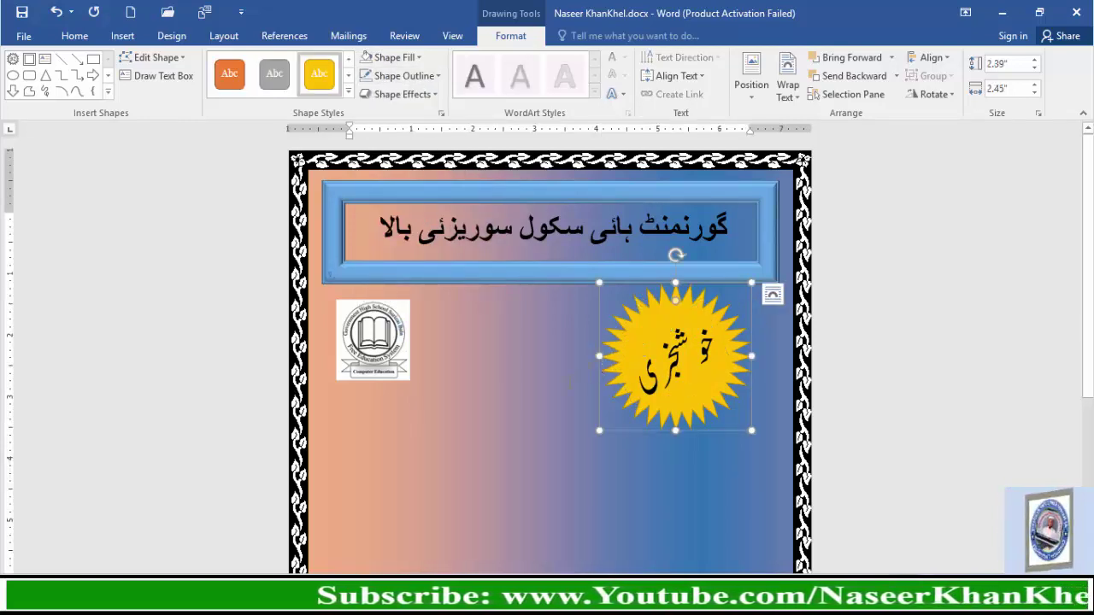
left_click(506, 475)
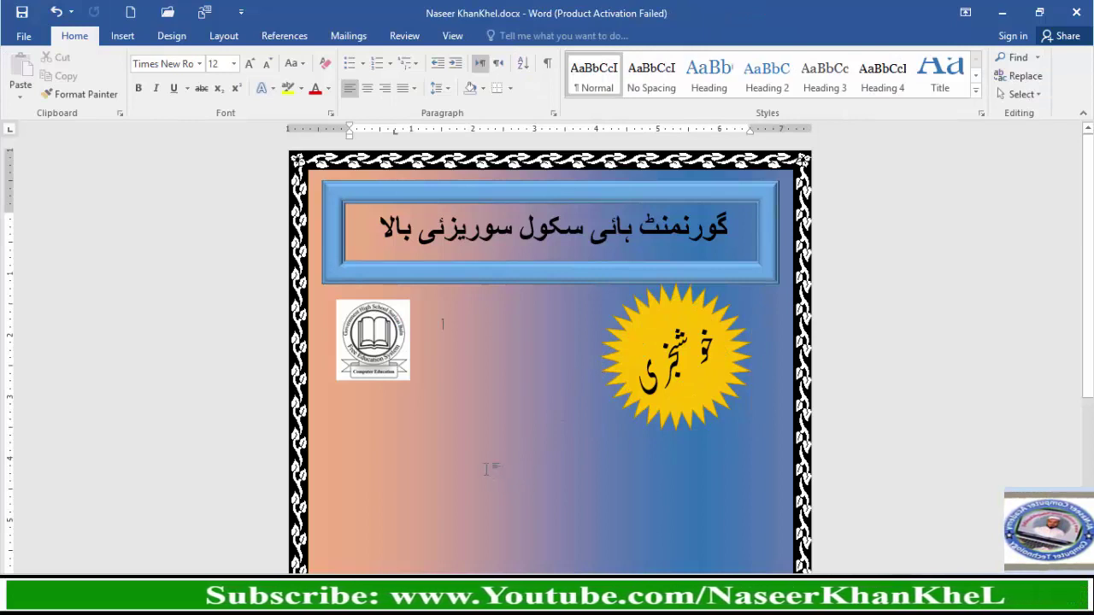
Step: Insert WordArt in the plain black style and move it into the empty area below the logo
scroll(488, 427, "down", 1)
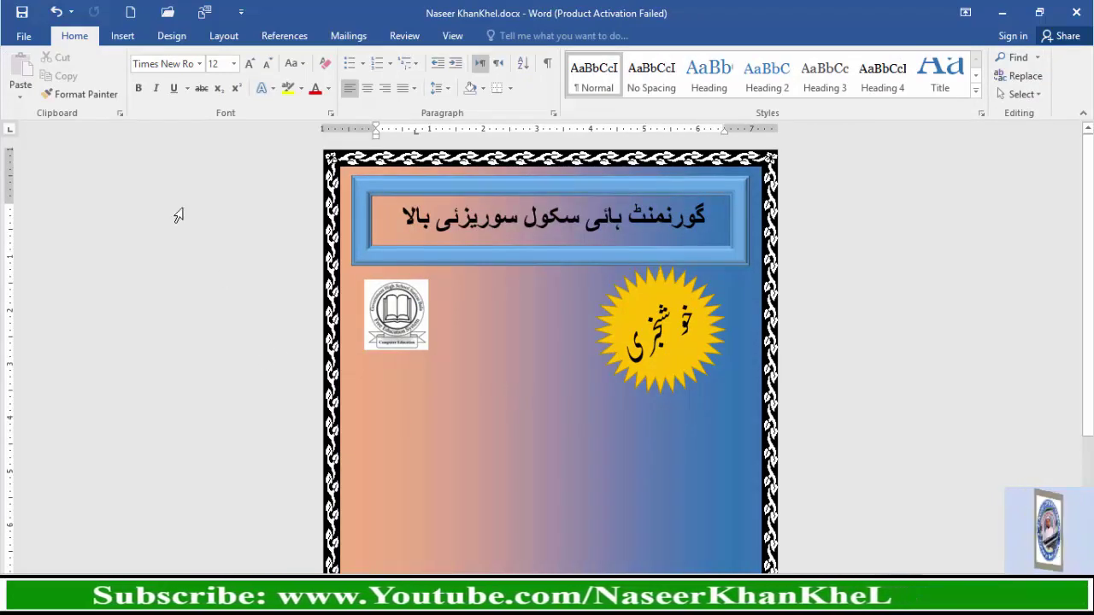
left_click(122, 36)
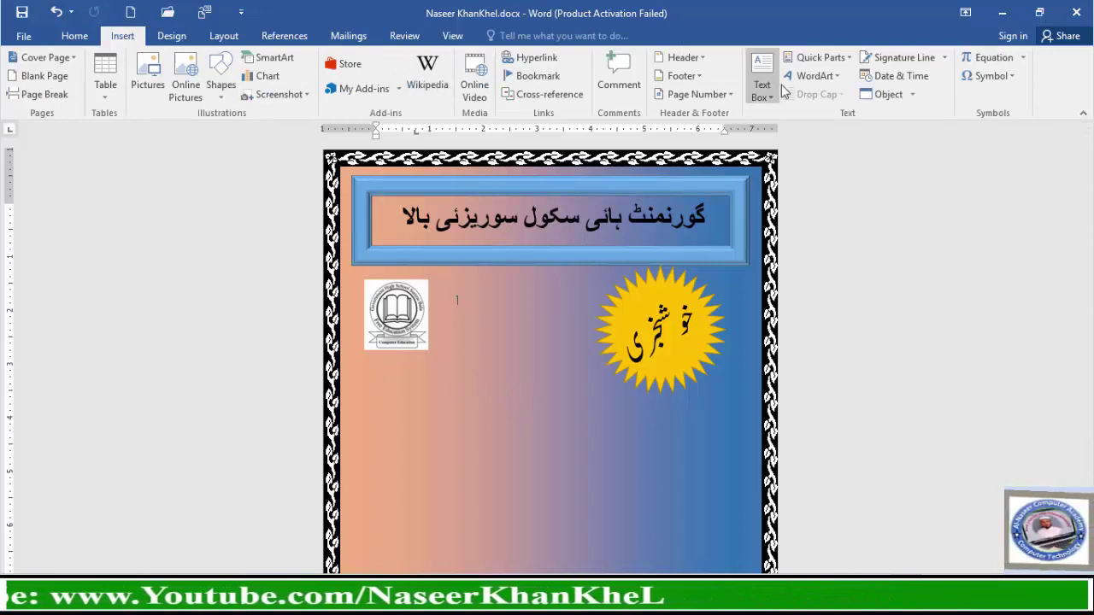
left_click(834, 81)
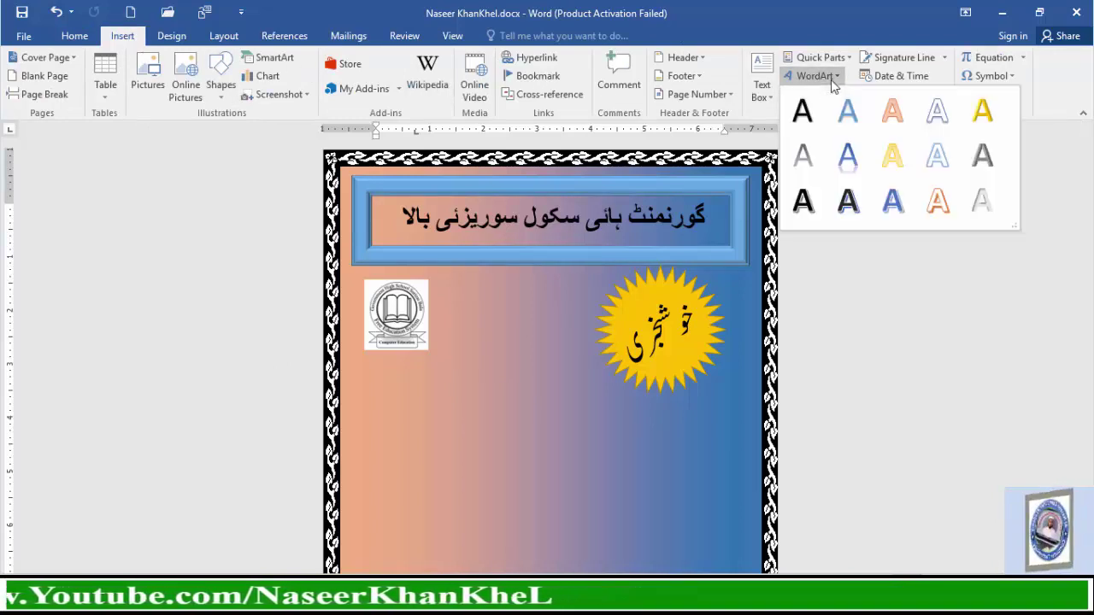
left_click(803, 114)
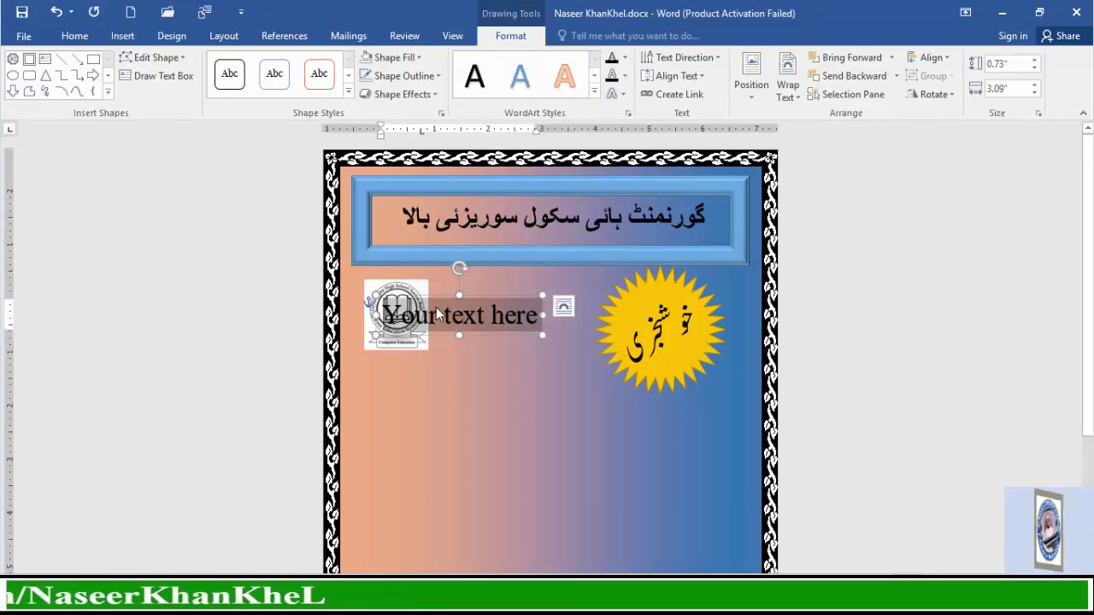
left_click_drag(433, 293, 472, 376)
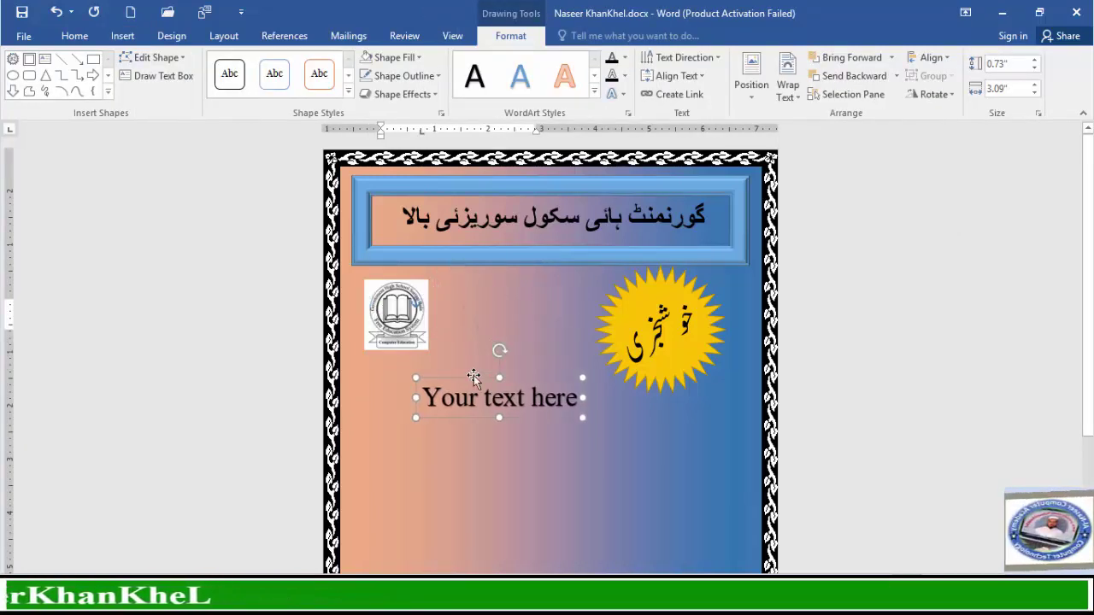
Step: Replace the WordArt placeholder text with داخلے جاری ہیں
double_click(503, 401)
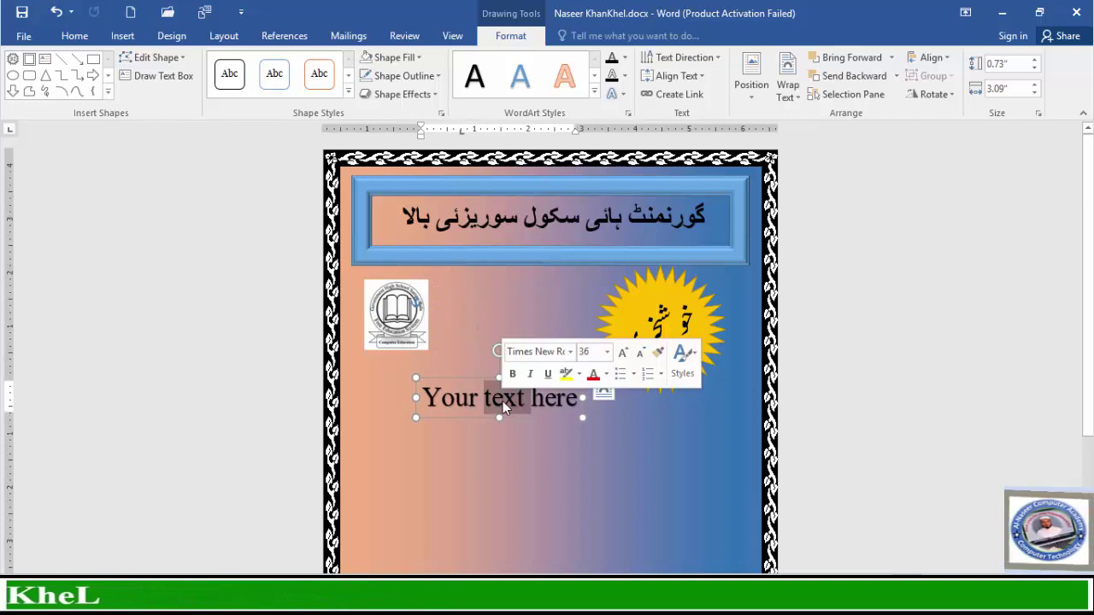
key("BackSpace")
key("BackSpace")
key("BackSpace")
key("BackSpace")
key("BackSpace")
key("BackSpace")
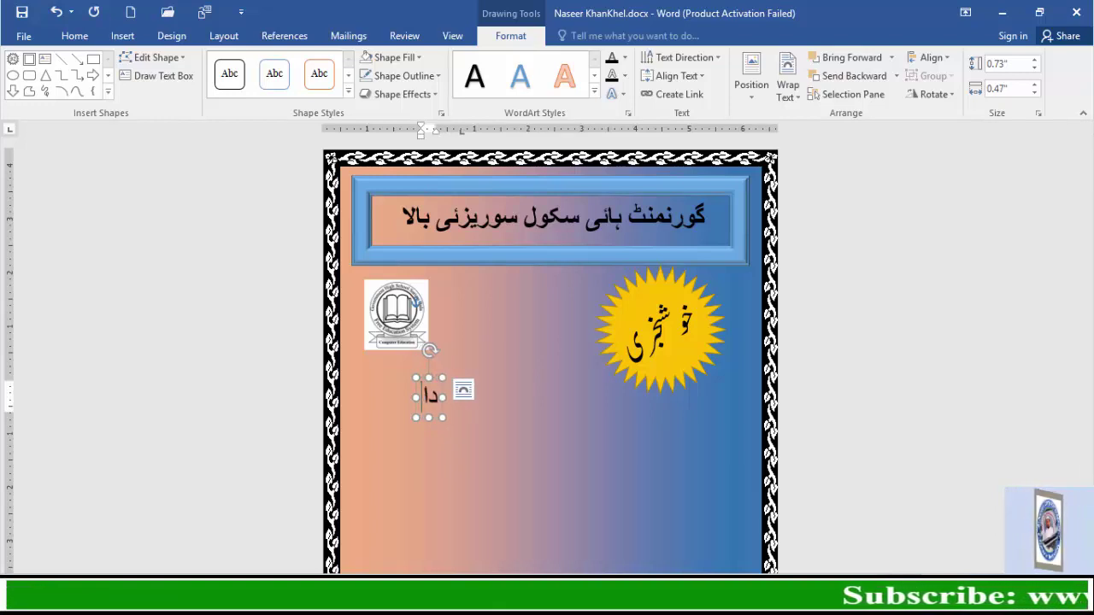
type("داخلے جار")
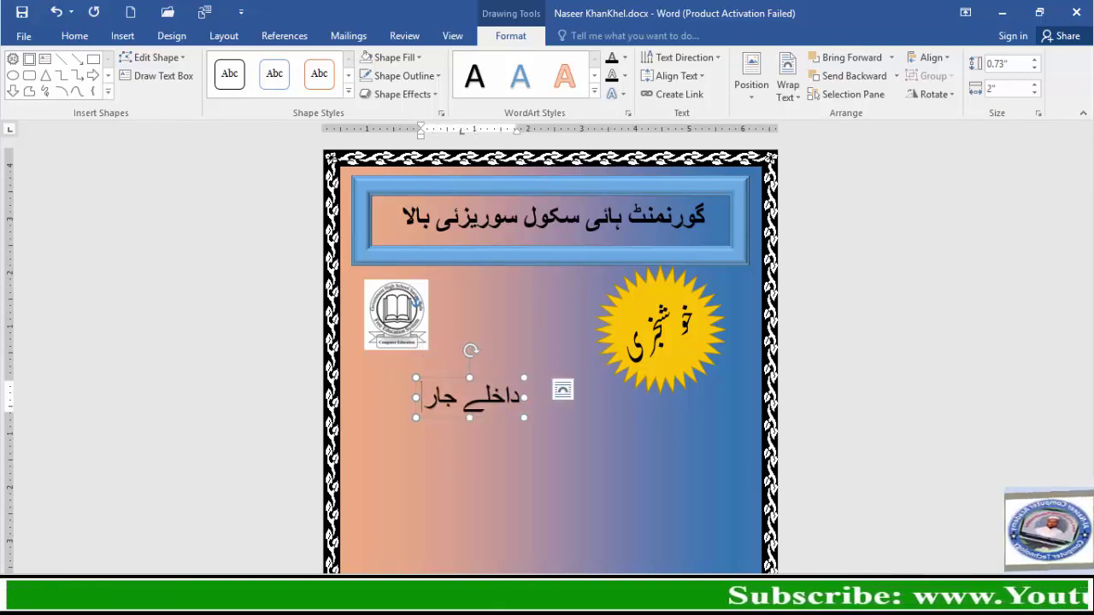
type("ی ہیں")
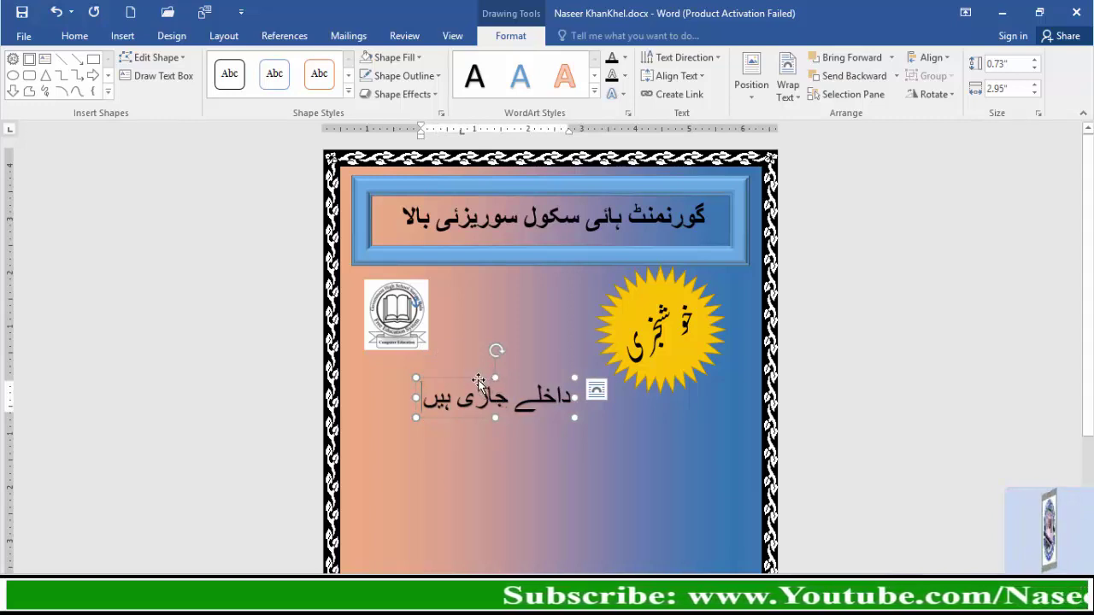
Step: Highlight the whole داخلے جاری ہیں WordArt text in Dark Blue
triple_click(466, 399)
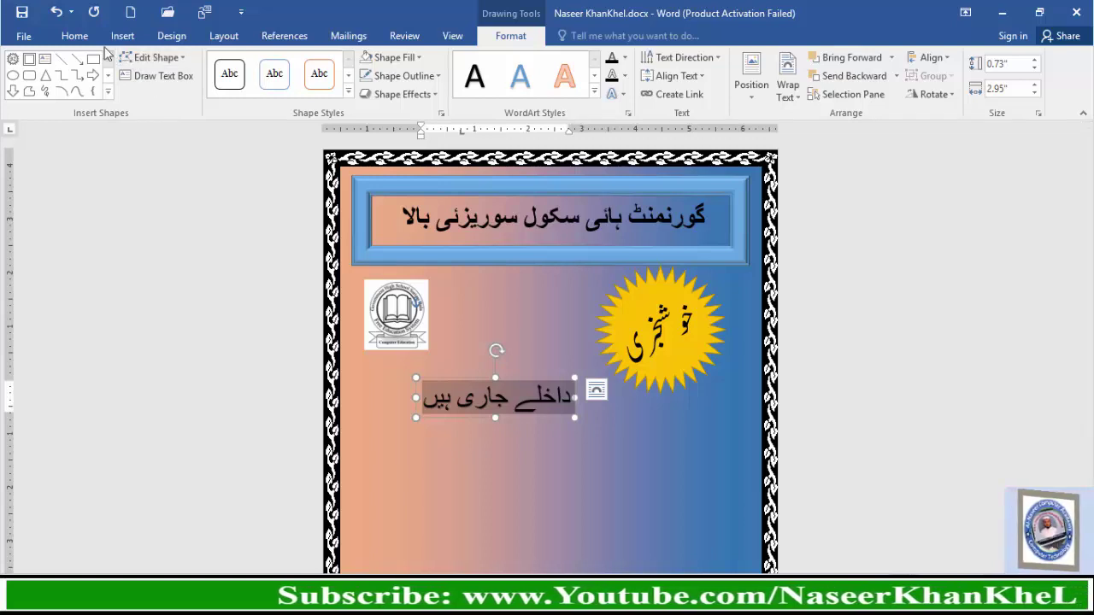
left_click(76, 38)
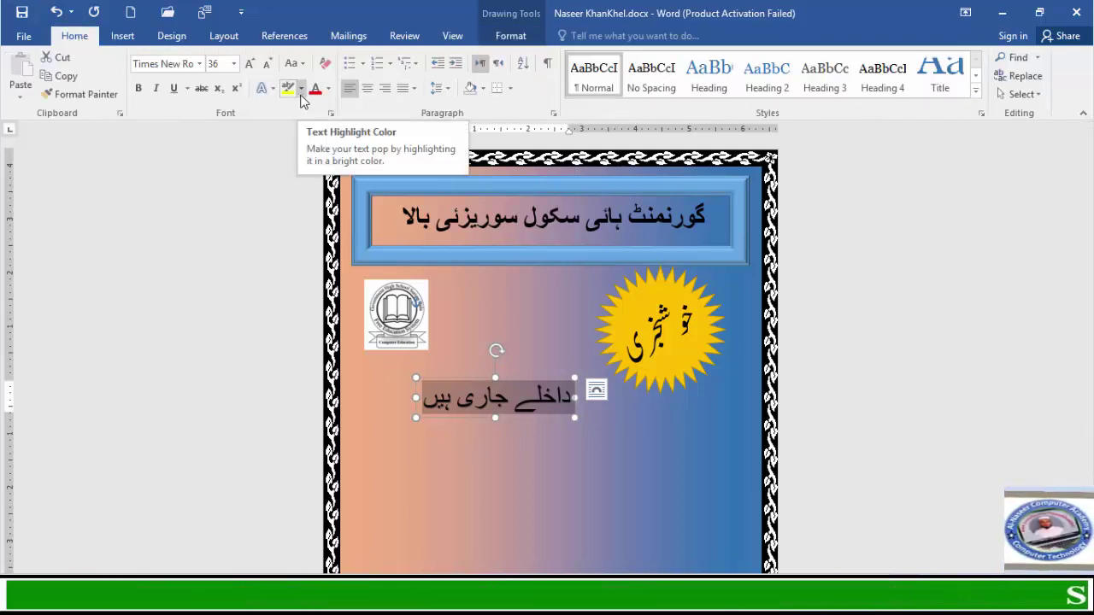
left_click(301, 88)
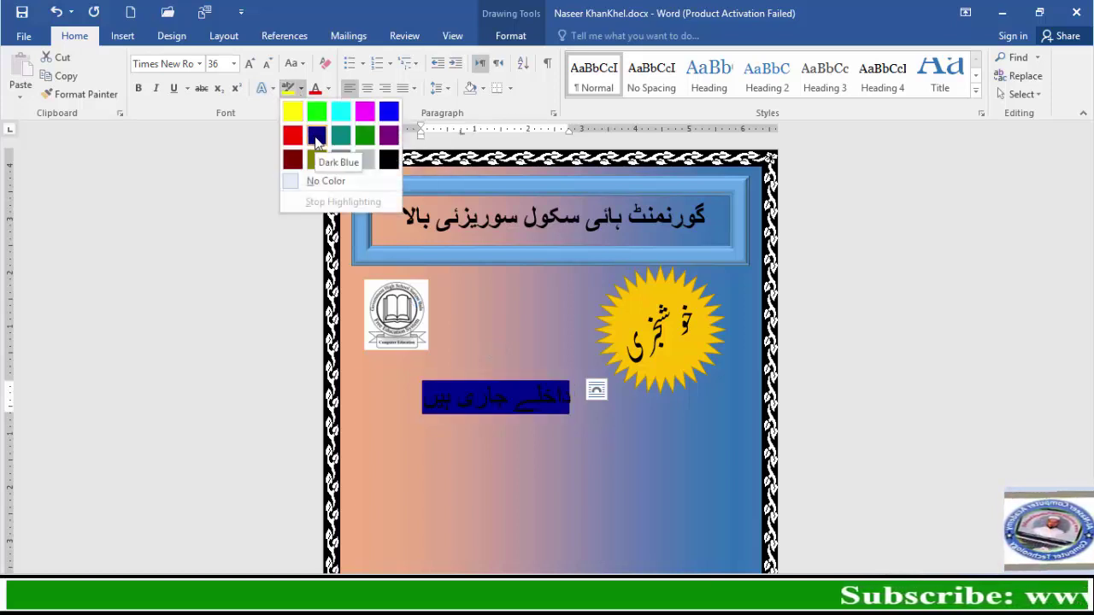
left_click(316, 137)
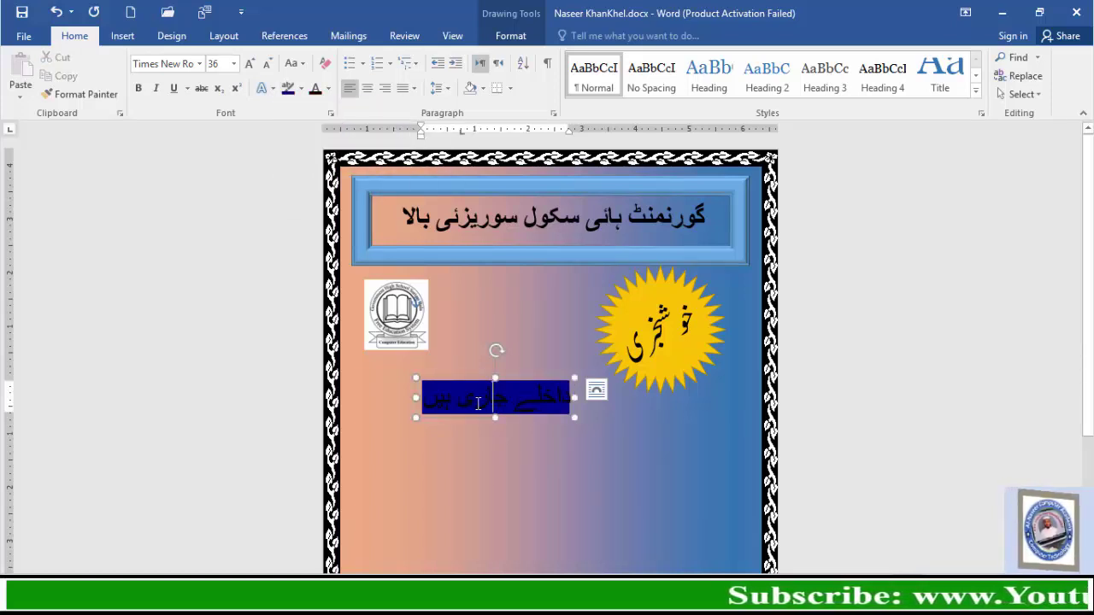
Step: Make the highlighted داخلے جاری ہیں text white and bold, and tilt the WordArt counterclockwise so it slopes up to the right
double_click(484, 403)
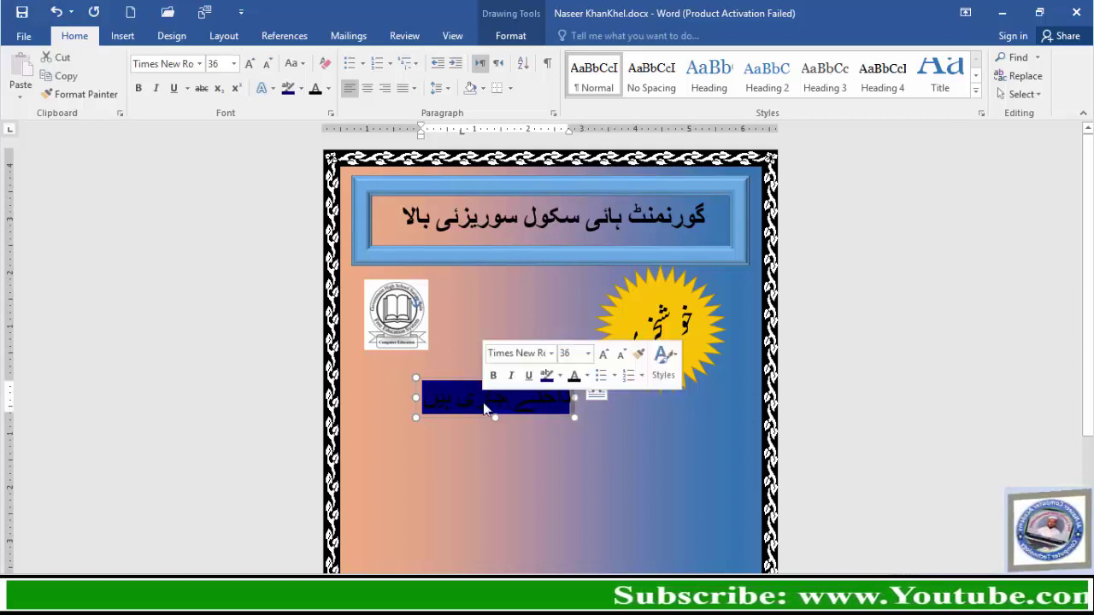
left_click(330, 89)
left_click(315, 145)
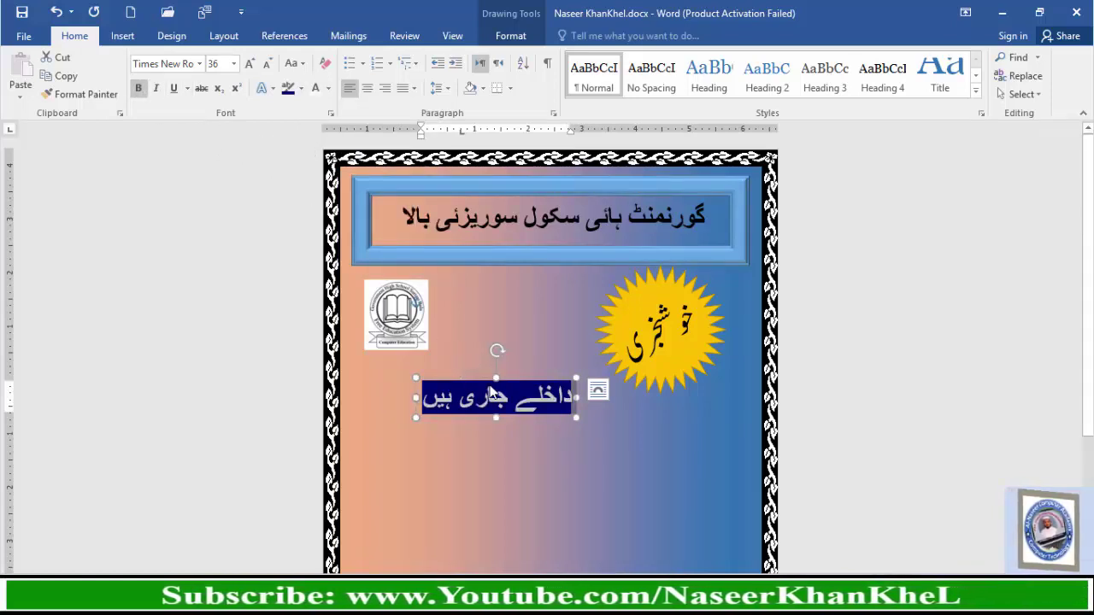
left_click_drag(496, 350, 471, 356)
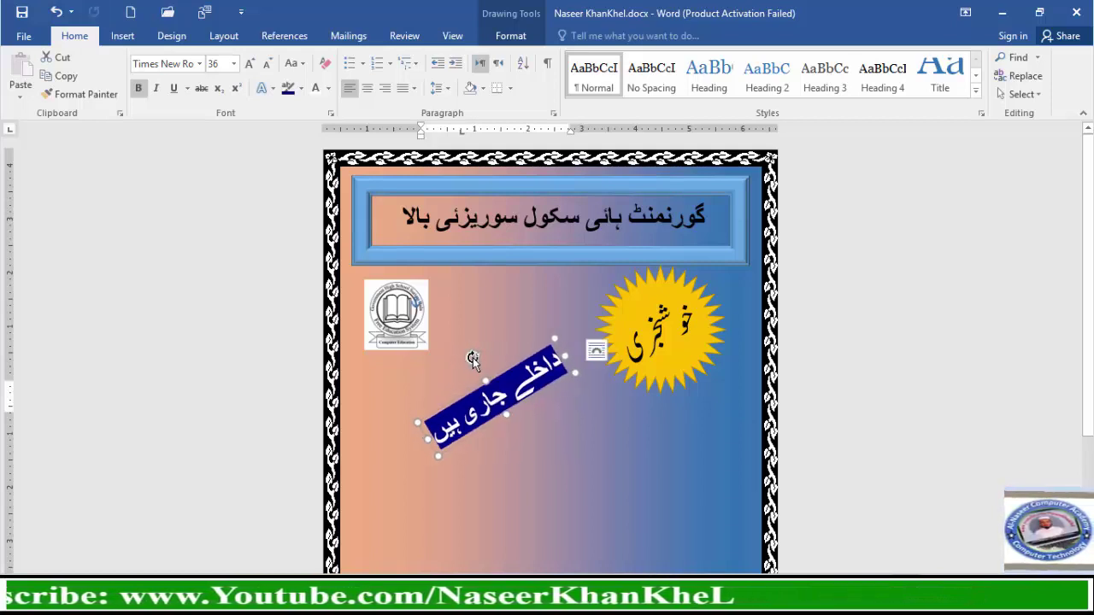
left_click_drag(469, 357, 471, 350)
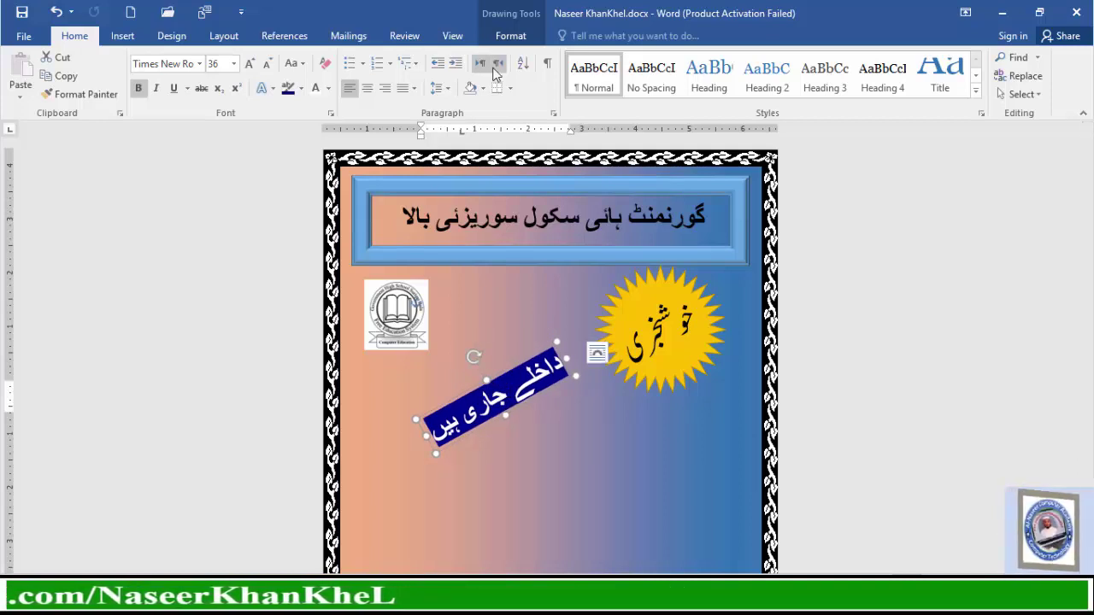
Step: Apply a wave-shaped Transform text effect from the Warp group to the tilted داخلے جاری ہیں WordArt
left_click(511, 36)
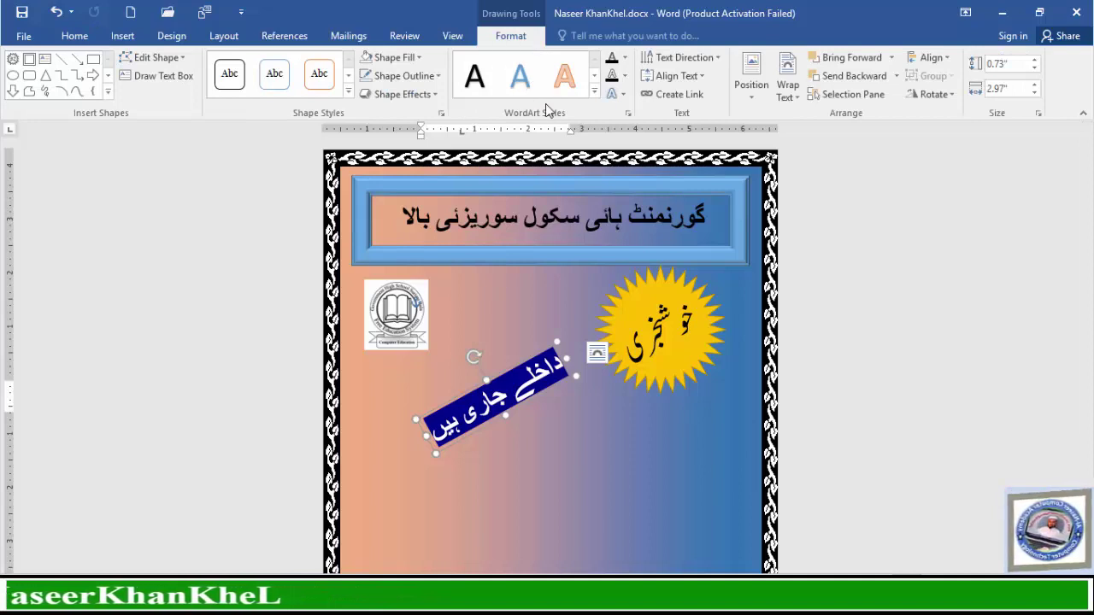
left_click(622, 94)
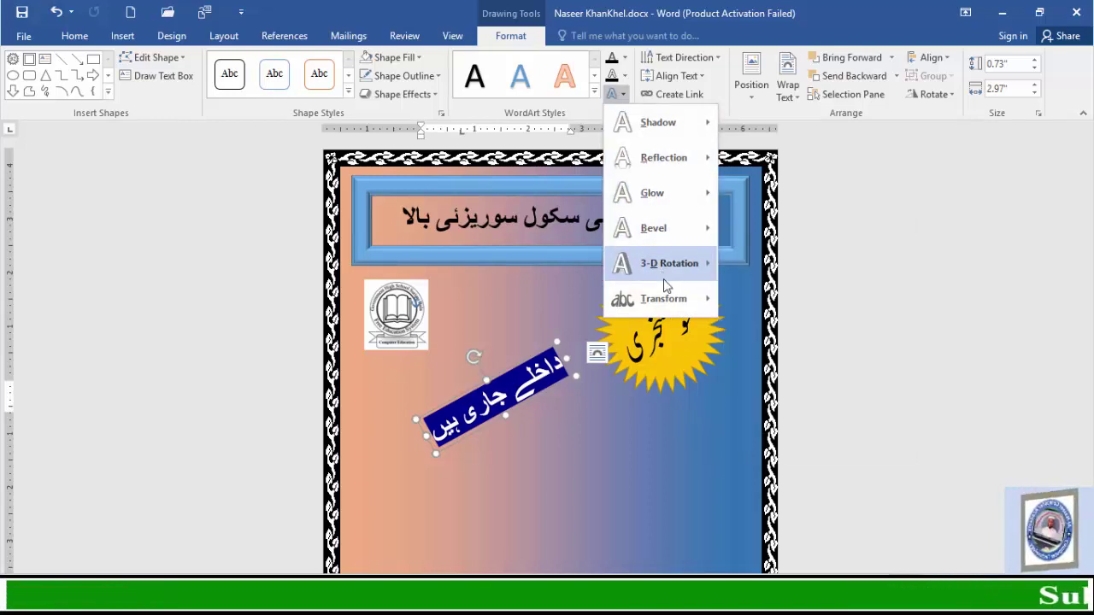
mouse_move(663, 298)
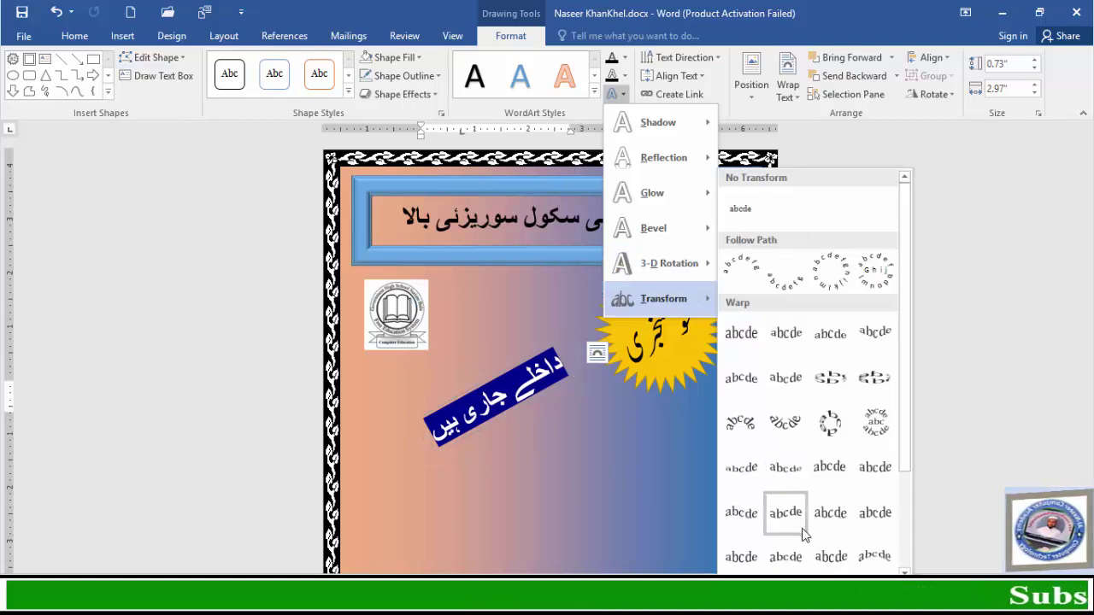
left_click(741, 518)
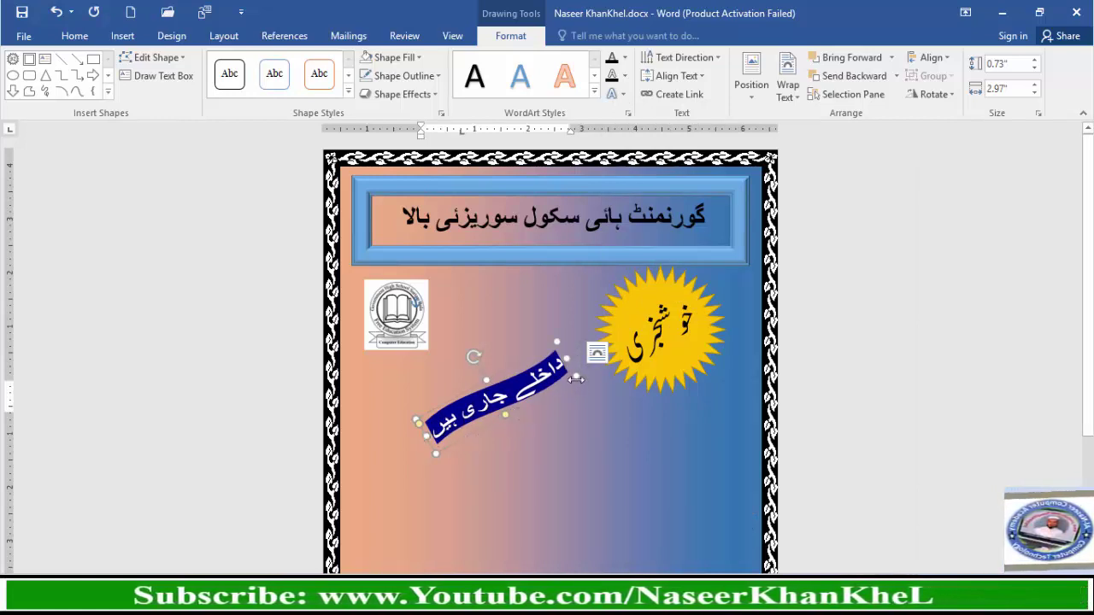
Step: Enlarge the wavy WordArt to about 1.98" high and 4.38" wide, and adjust its wave depth and slant into a ribbon shape
left_click_drag(576, 379, 594, 418)
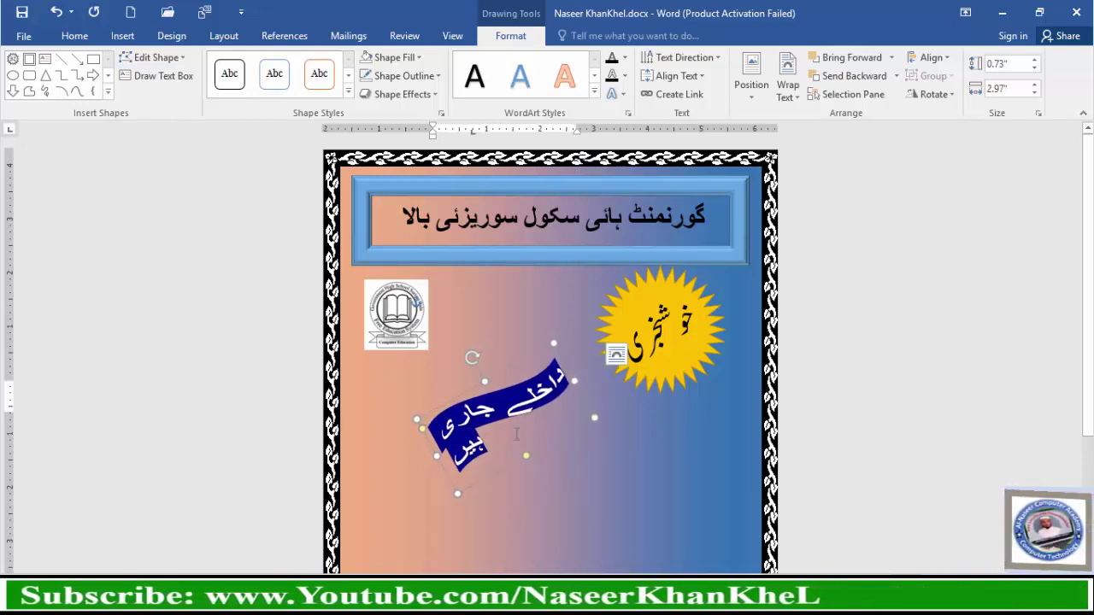
left_click_drag(437, 455, 380, 501)
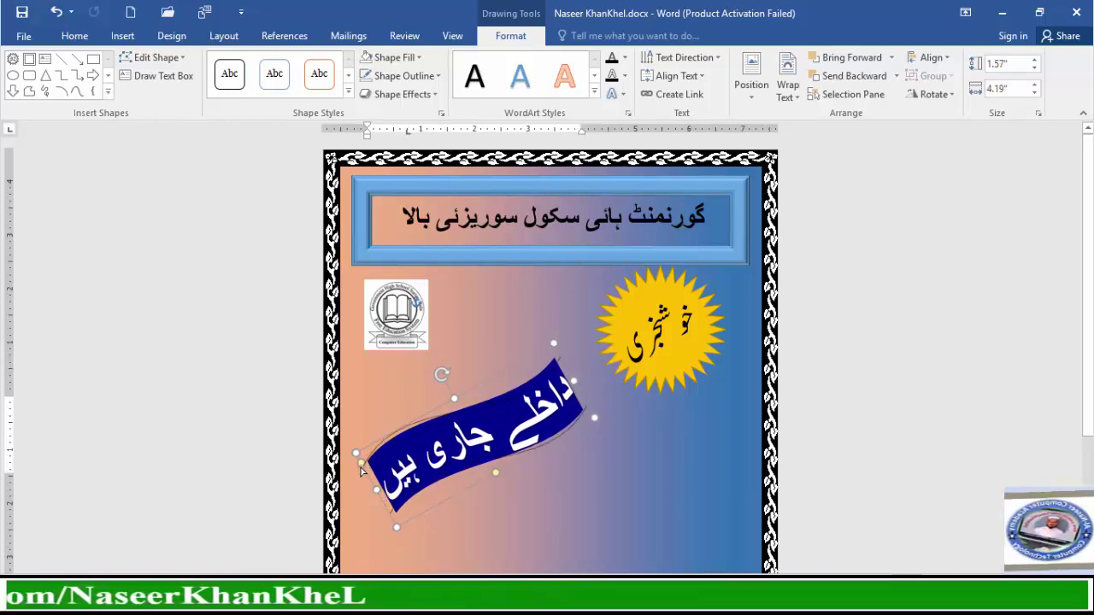
left_click_drag(361, 469, 366, 474)
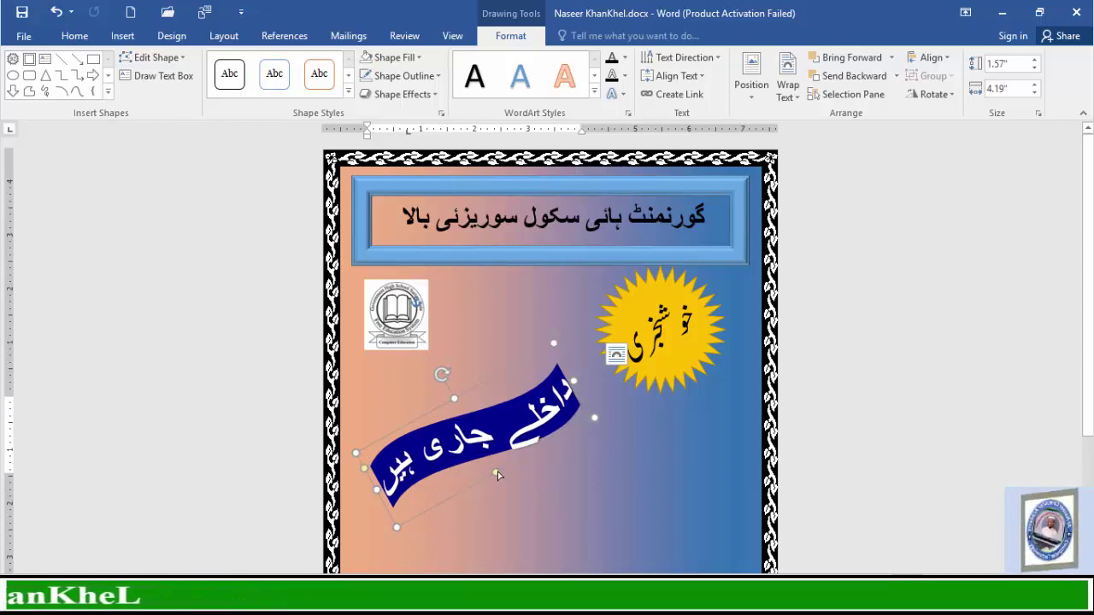
left_click_drag(497, 472, 506, 471)
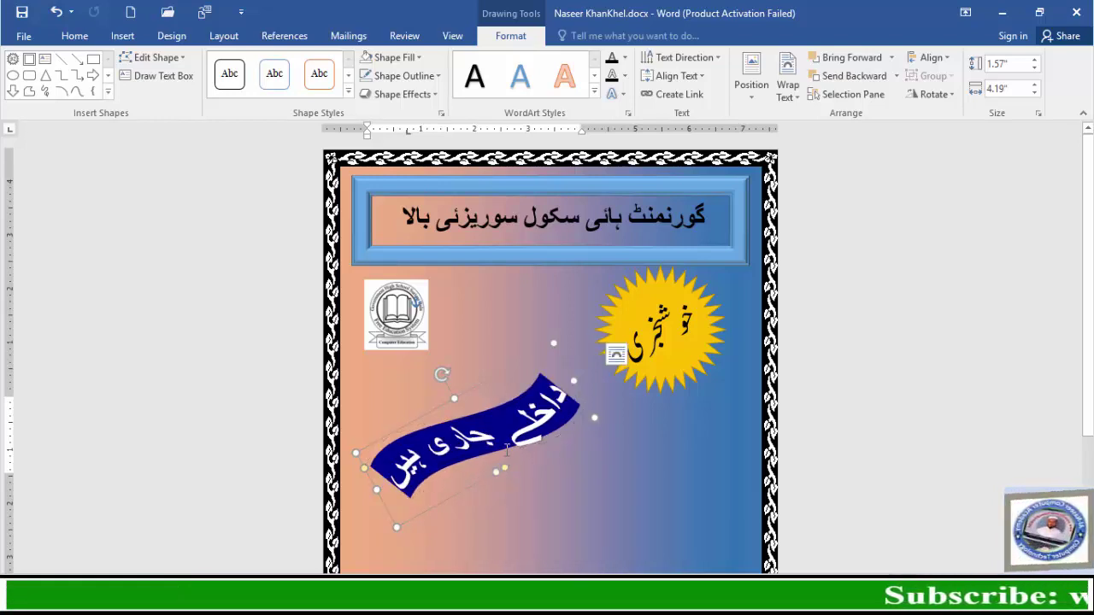
left_click_drag(496, 474, 507, 489)
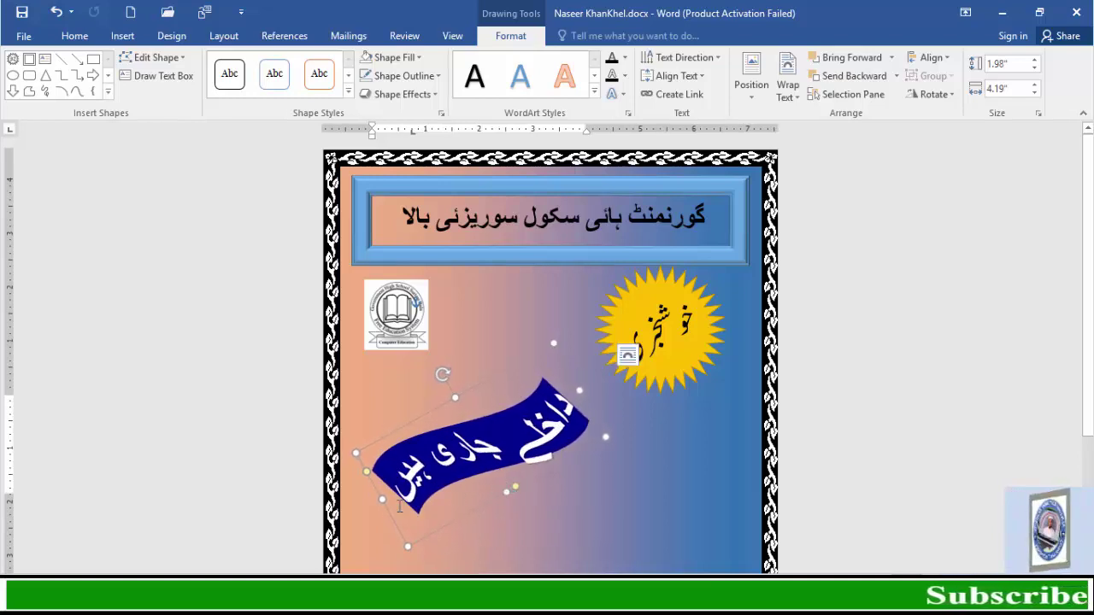
left_click_drag(377, 506, 374, 506)
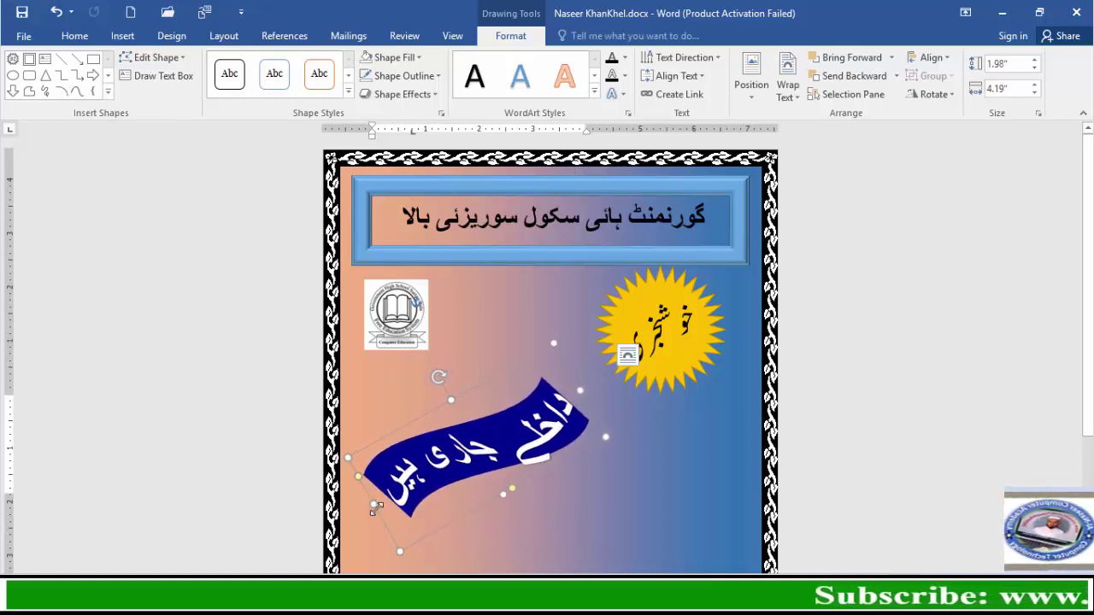
Step: Set the font of the داخلے جاری ہیں WordArt text to Jameel Noori Nastaleeq
triple_click(484, 447)
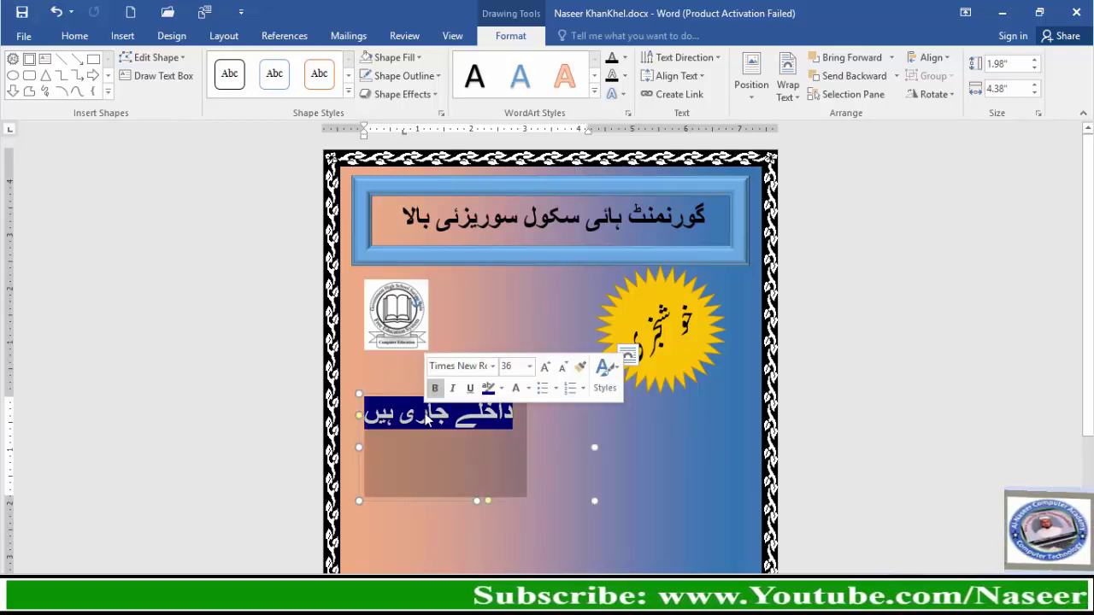
left_click(75, 38)
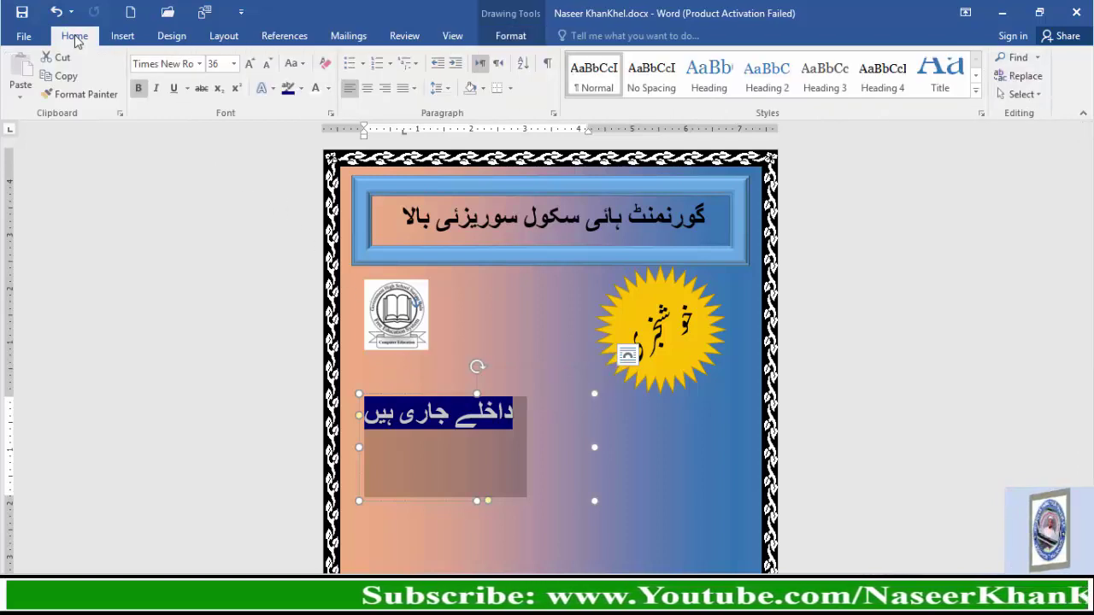
left_click(199, 64)
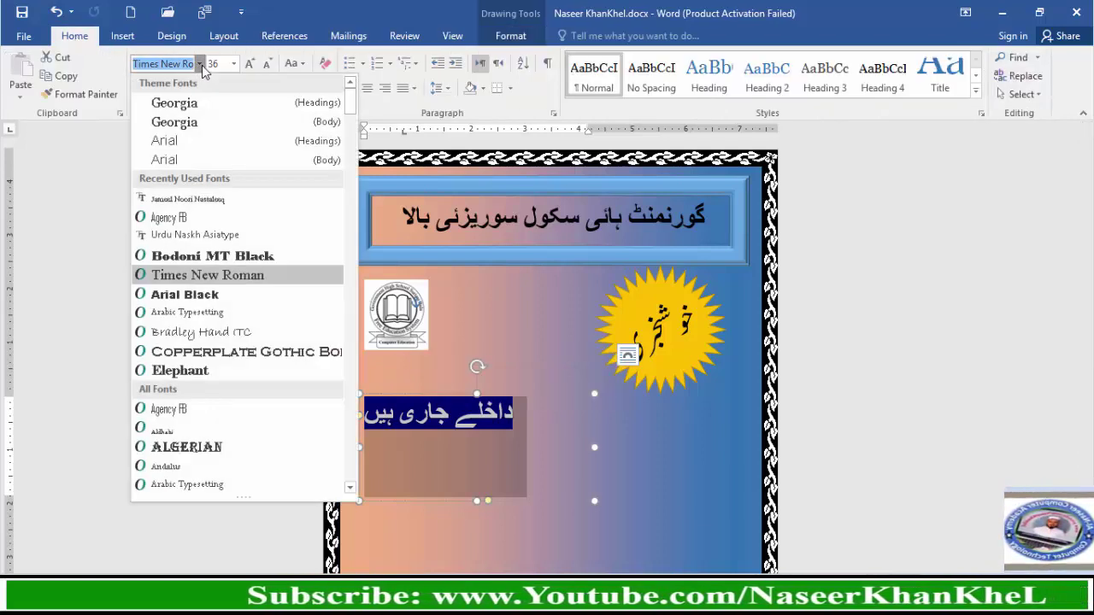
left_click(216, 200)
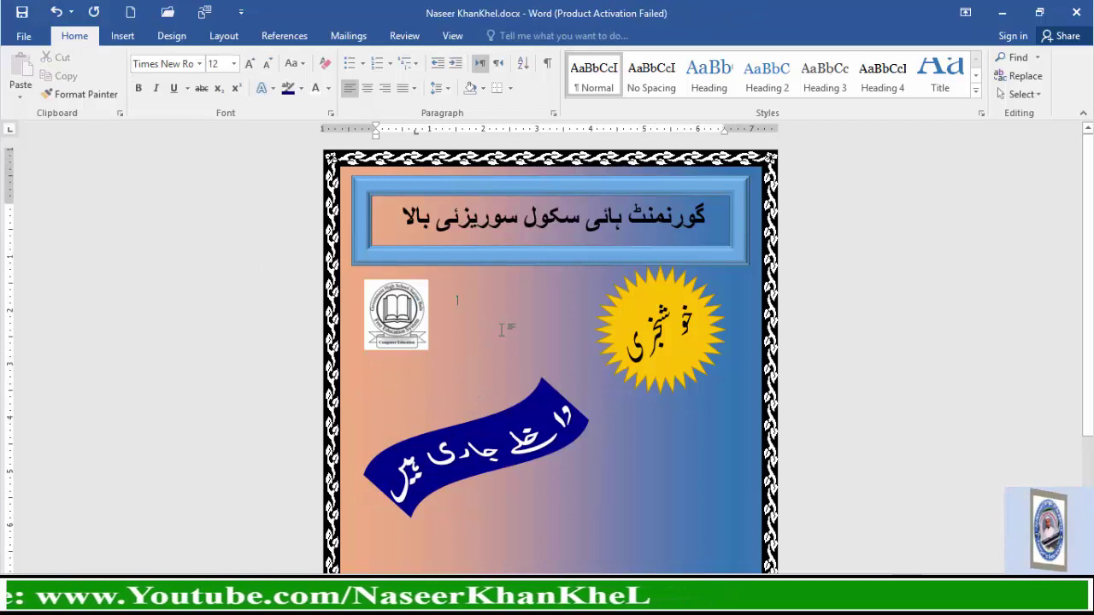
Step: Move the wavy داخلے جاری ہیں banner up, closer to the logo and the starburst
scroll(512, 359, "down", 1)
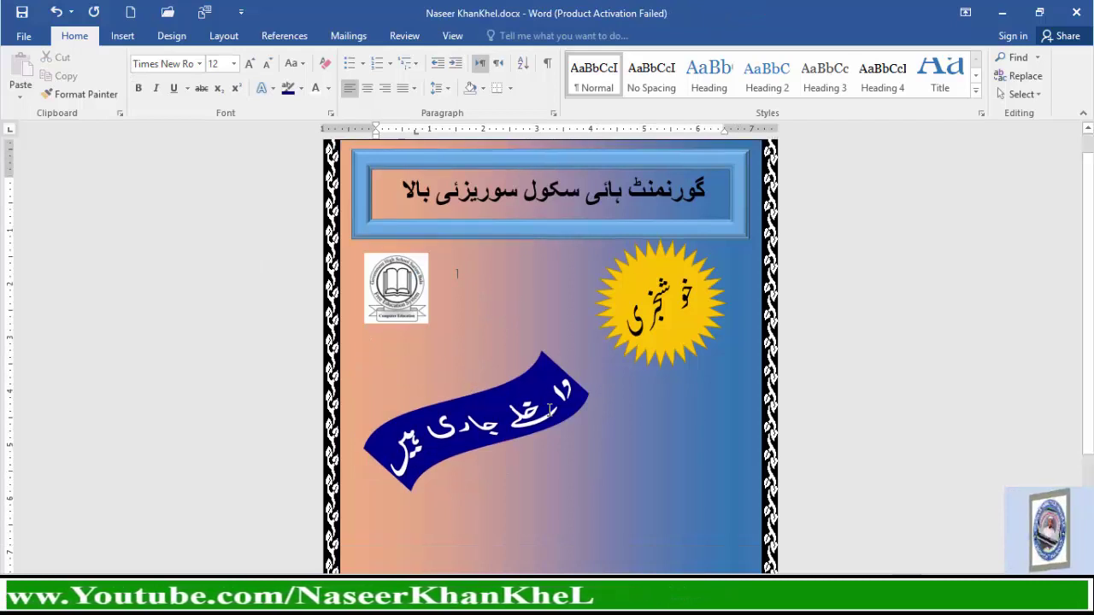
triple_click(466, 397)
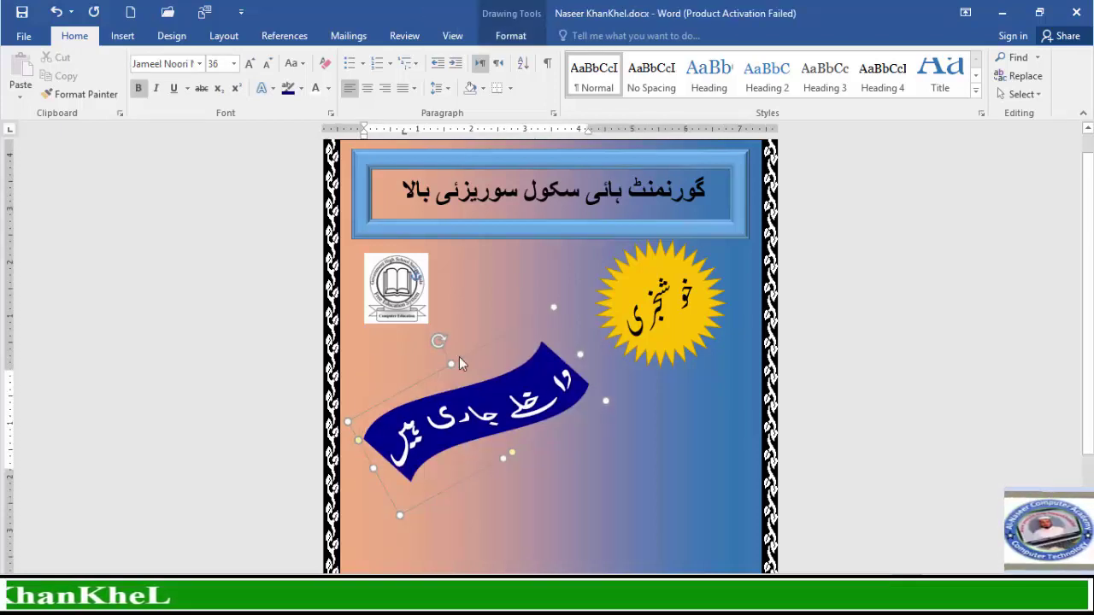
left_click_drag(459, 357, 460, 326)
left_click(538, 441)
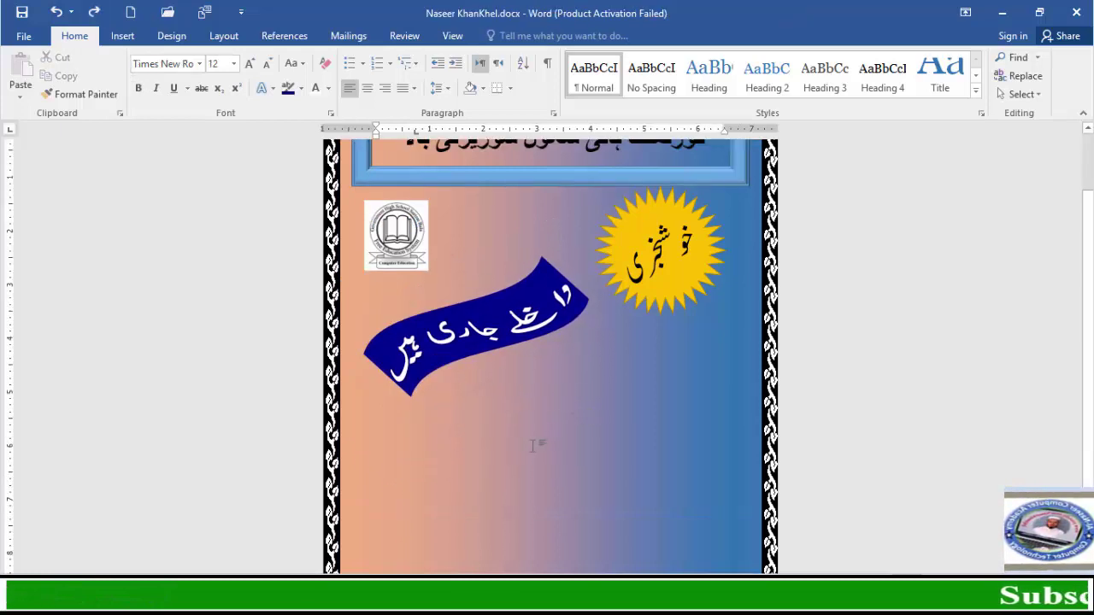
scroll(564, 434, "up", 3)
scroll(540, 484, "down", 2)
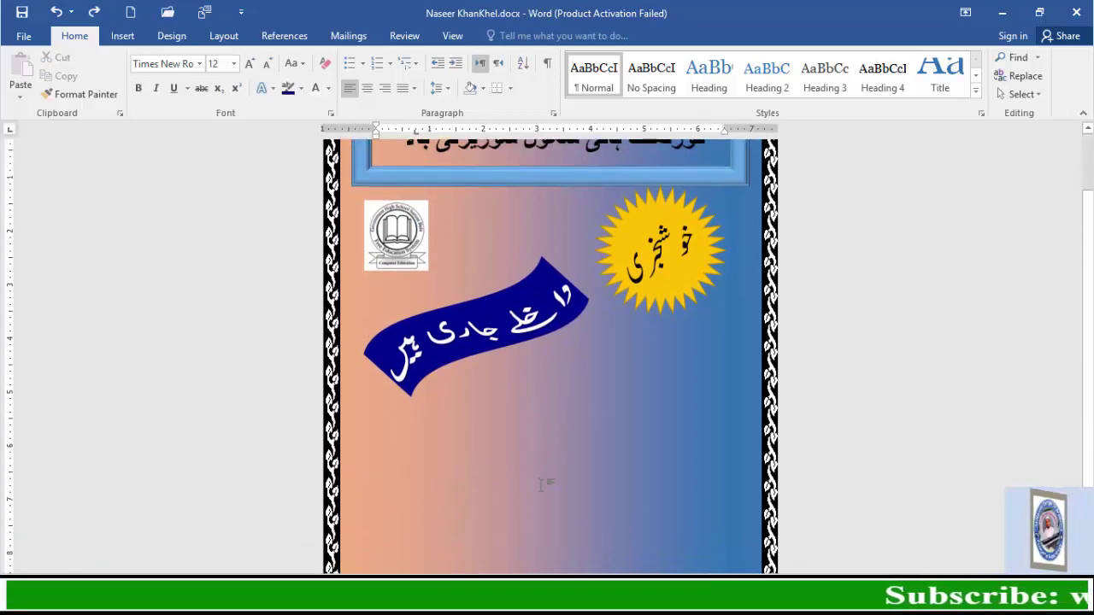
Step: Draw a text box in the empty left part of the poster, below the wavy banner
left_click(124, 35)
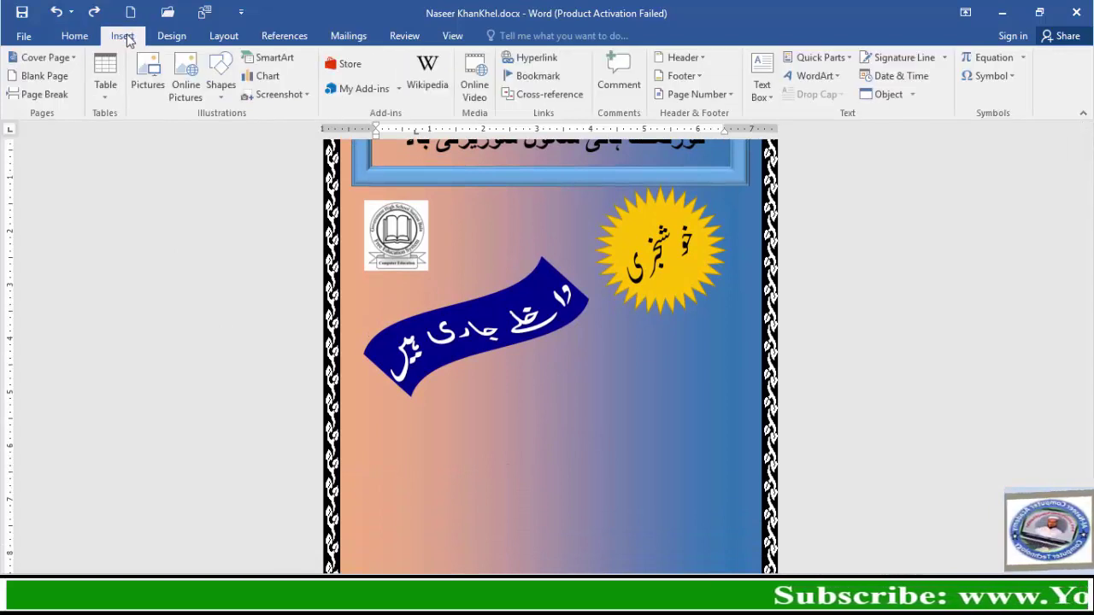
left_click(222, 96)
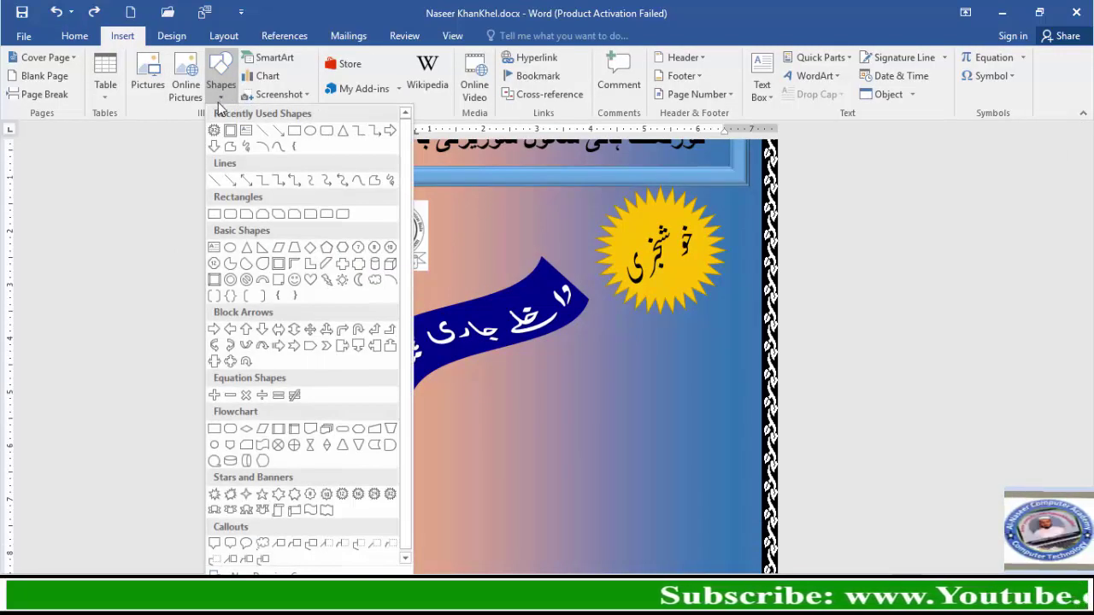
left_click(244, 131)
scroll(461, 368, "down", 2)
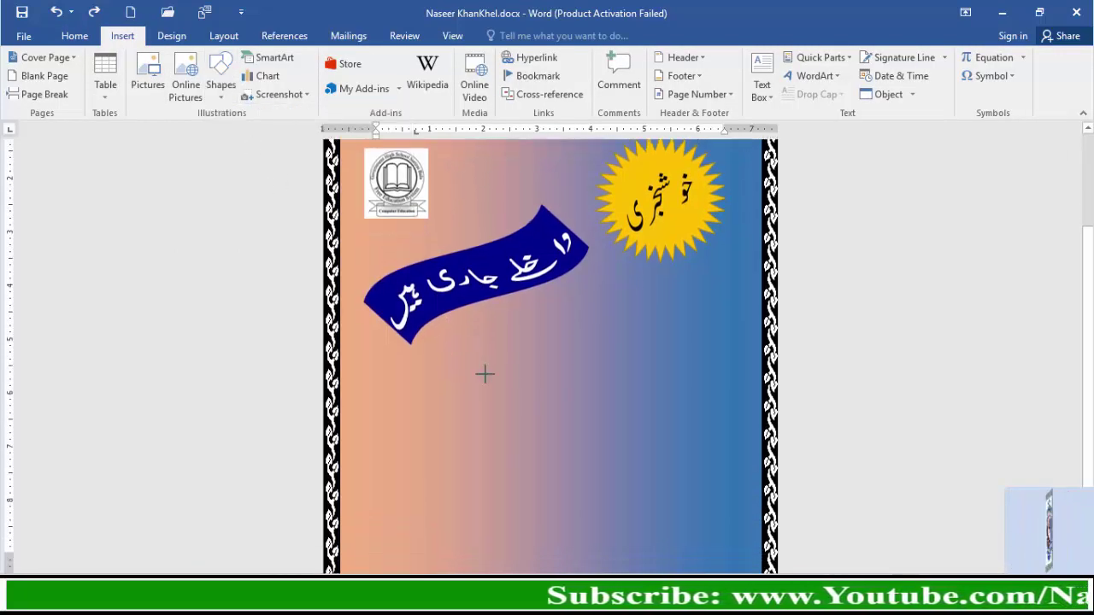
mouse_move(524, 371)
left_mouse_down()
mouse_move(508, 429)
mouse_move(454, 447)
mouse_move(415, 494)
mouse_move(358, 510)
left_mouse_up()
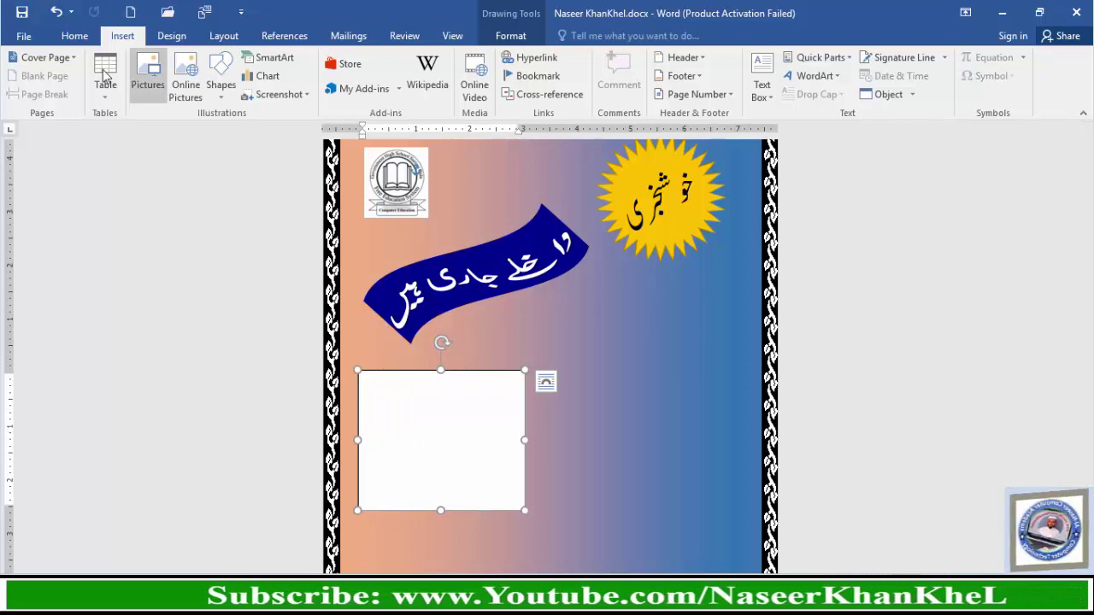
Step: Set the empty text box to right-to-left direction at font size 20, and open the bullet library
left_click(78, 38)
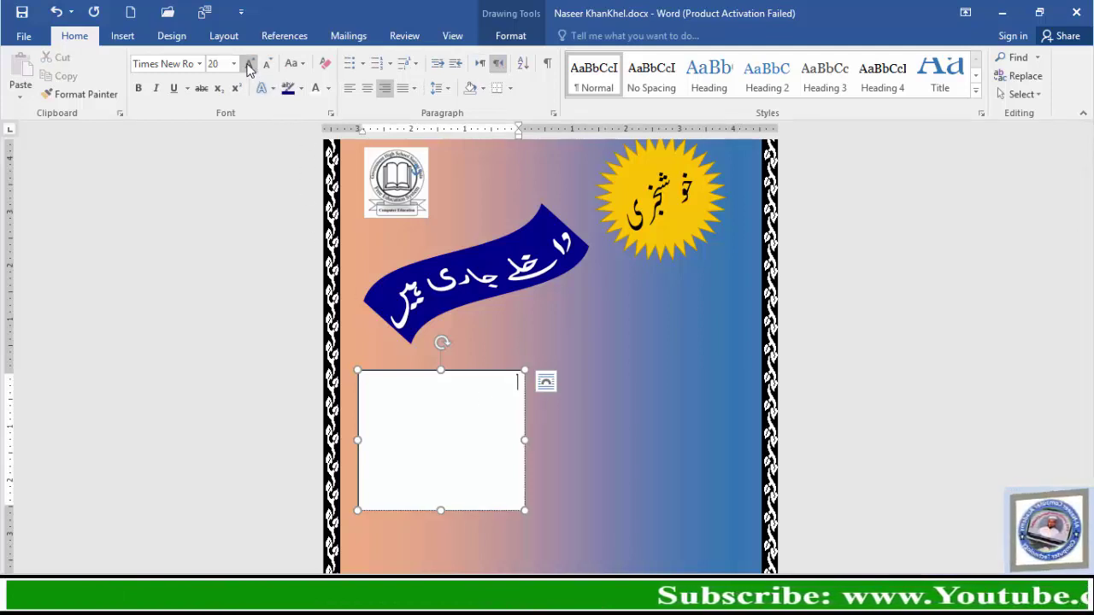
left_click(362, 64)
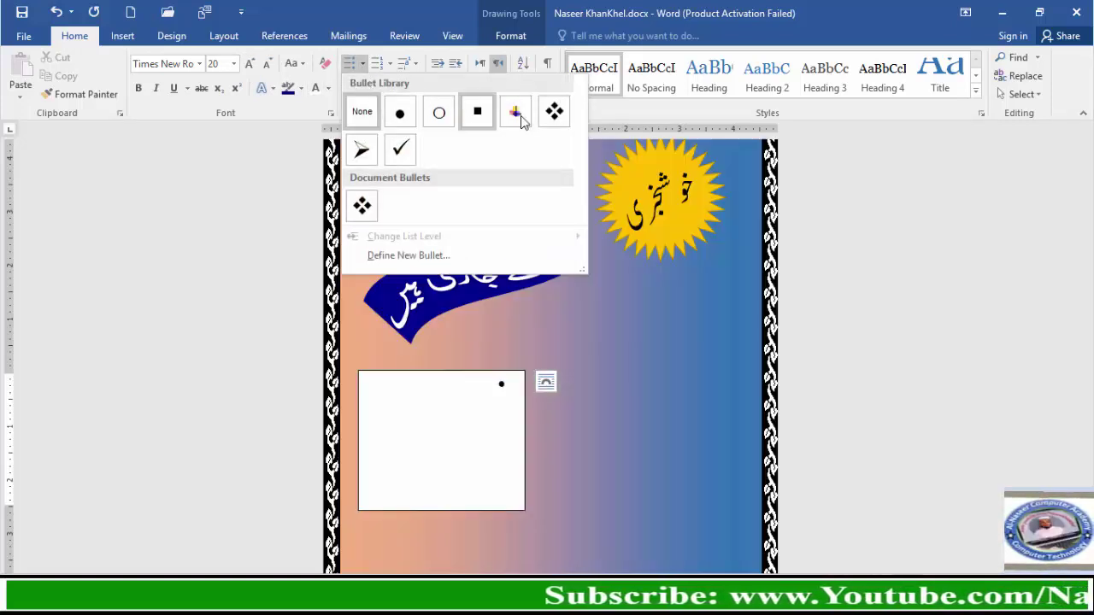